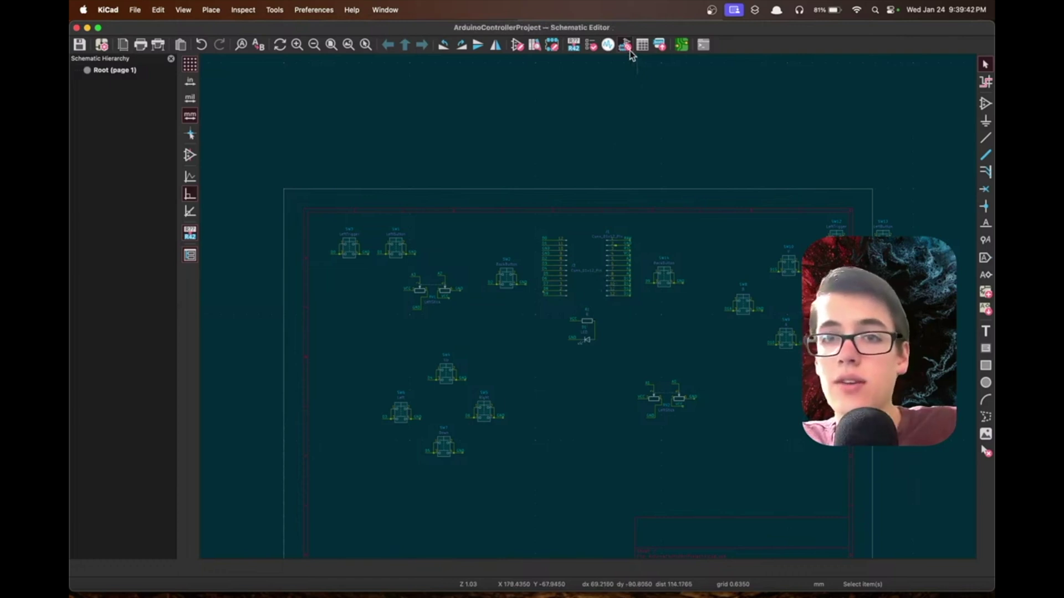
Run the electrical rules check and locate the unconnected RAW and RST label errors on J1.
left_click(592, 48)
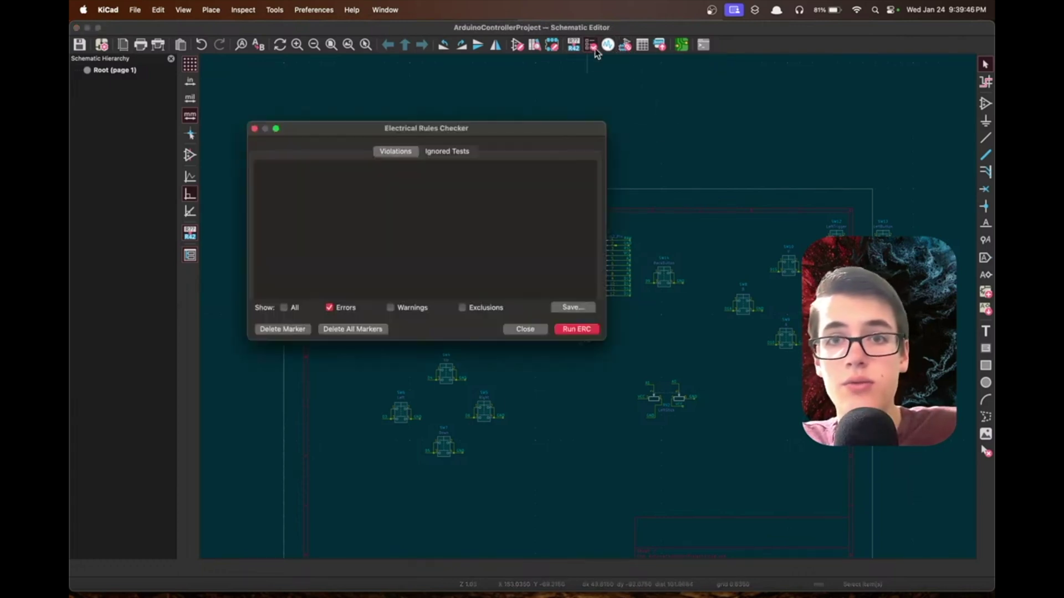
left_click_drag(477, 132, 724, 124)
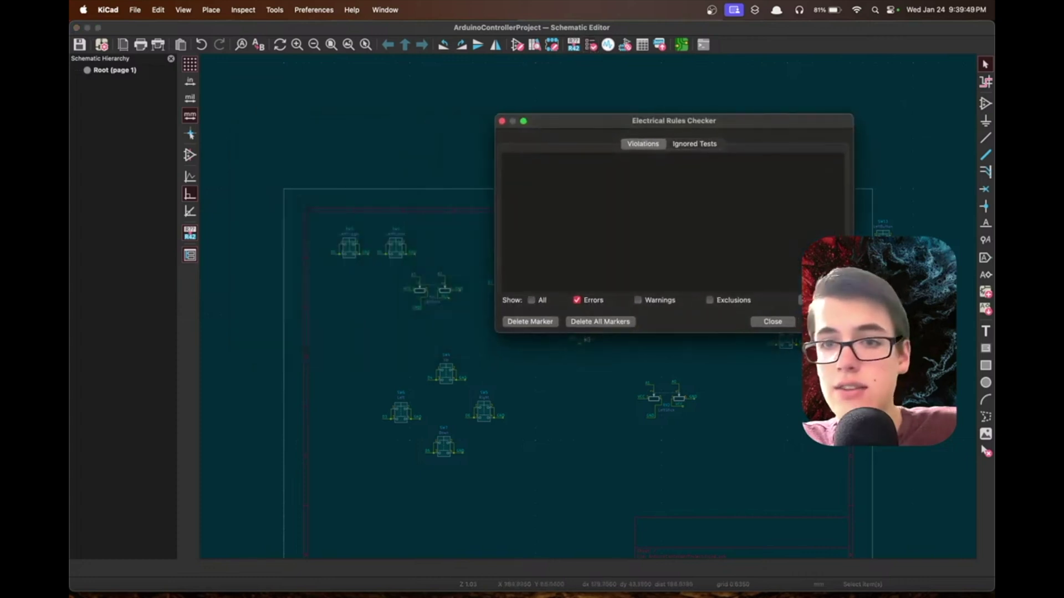
left_click(826, 321)
left_click(540, 171)
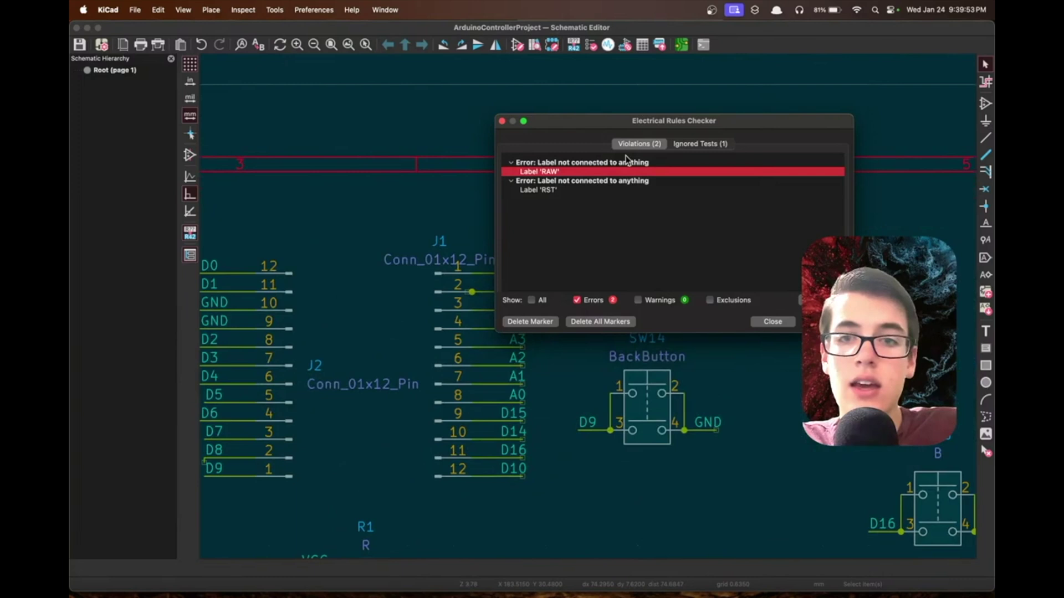
left_click_drag(589, 120, 705, 84)
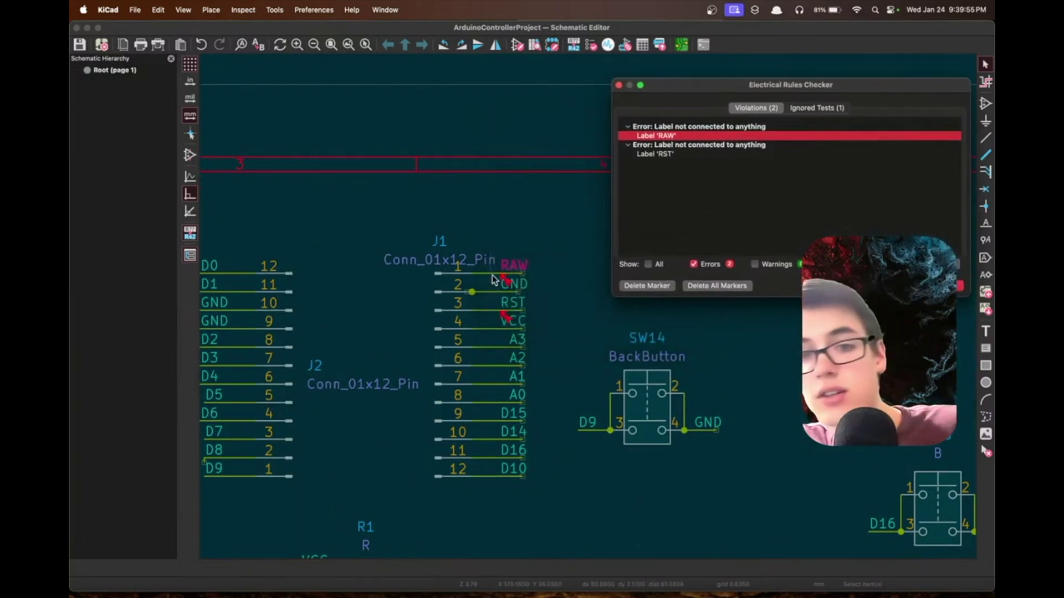
left_click(619, 85)
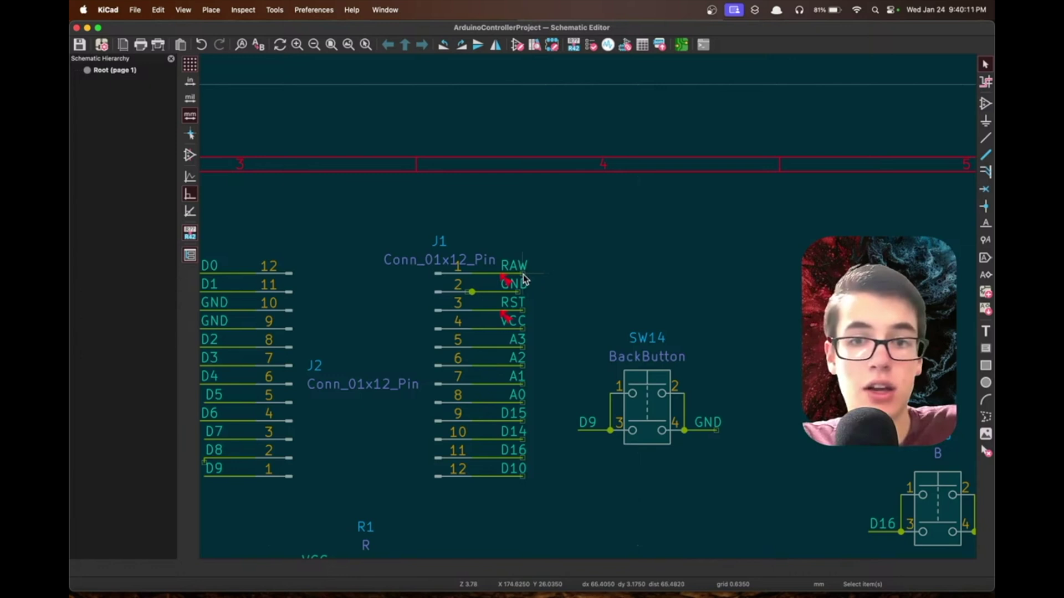
Mark J1's RAW and RST pins as not connected and save the schematic.
key("q")
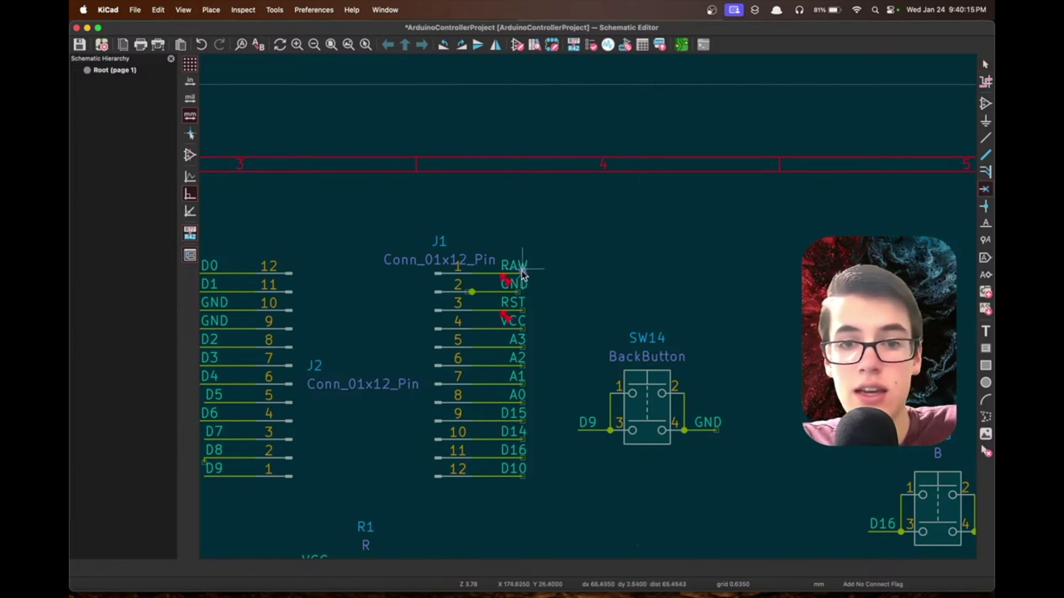
left_click(524, 311)
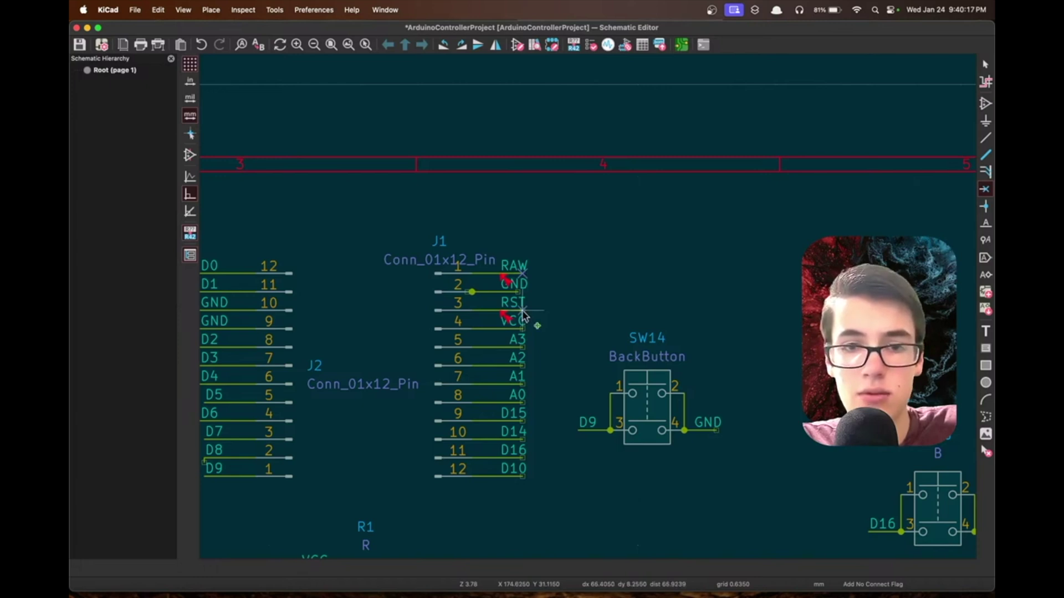
key("ctrl+s")
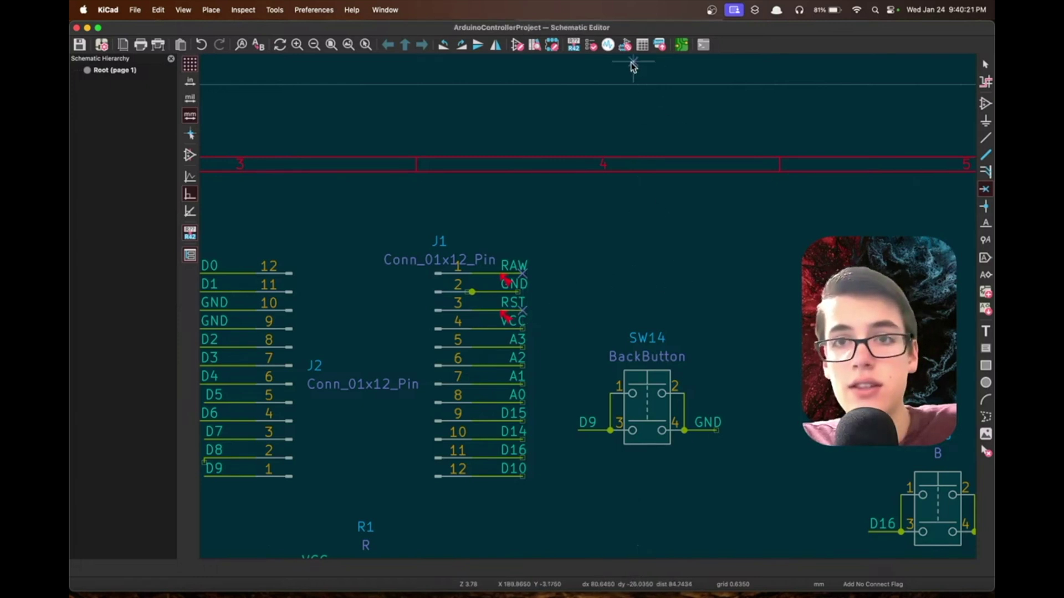
Rerun the electrical rules check, confirm zero violations, and zoom out to the whole sheet.
left_click(590, 44)
left_click(936, 286)
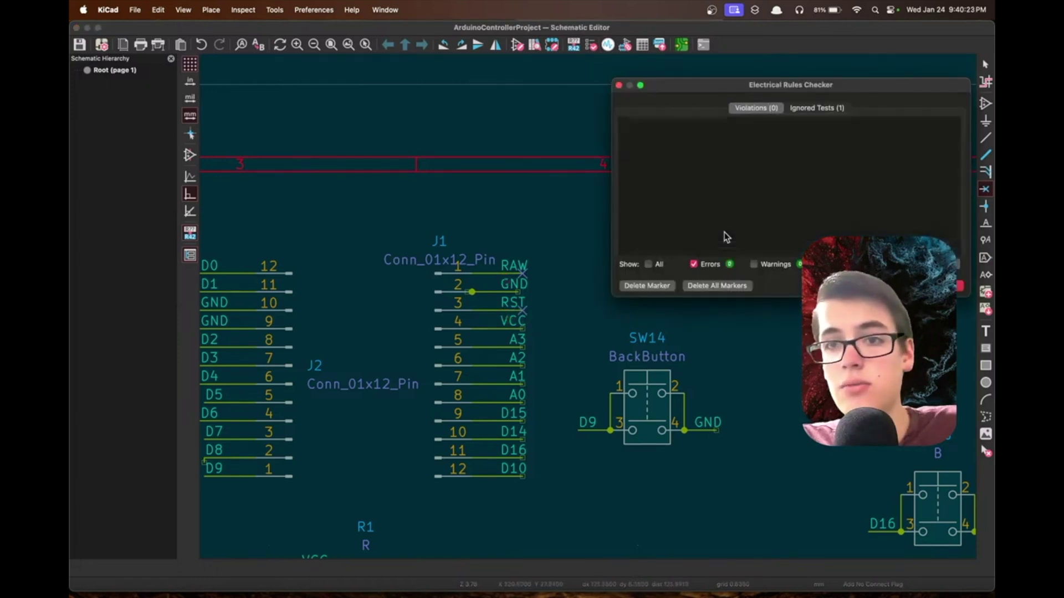
left_click(814, 109)
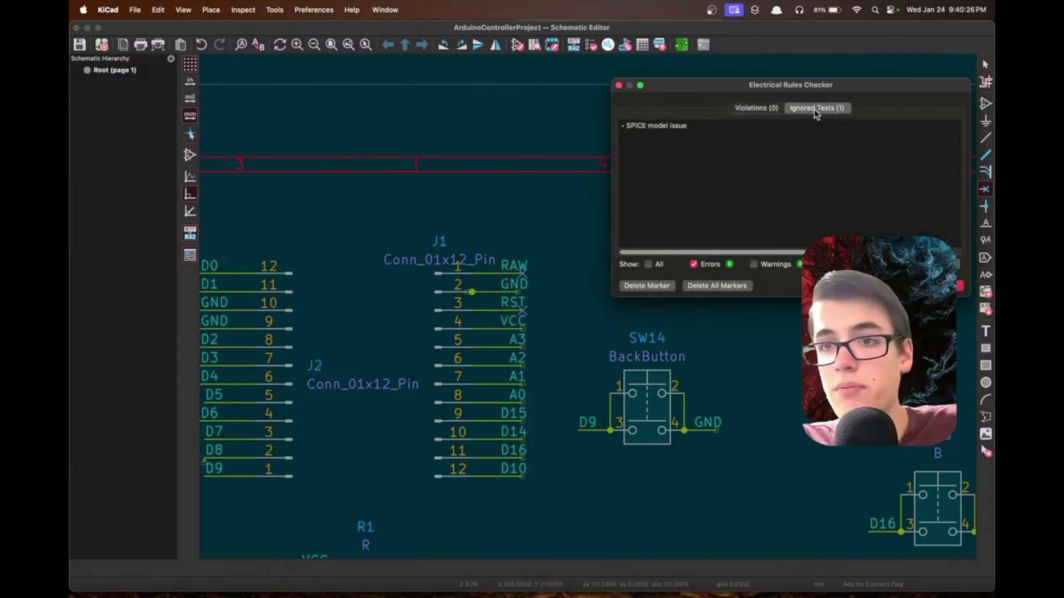
left_click(754, 108)
key("Escape")
scroll(590, 311, "down", 6)
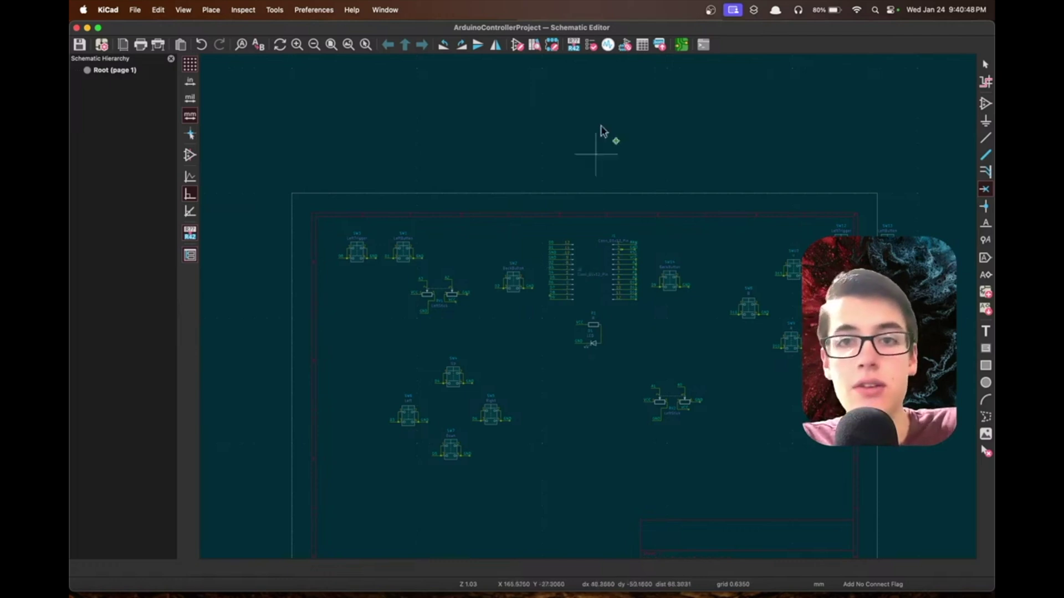
Select J1 in Assign Footprints and filter to the Connector_PinHeader_2.54mm library.
left_click(625, 45)
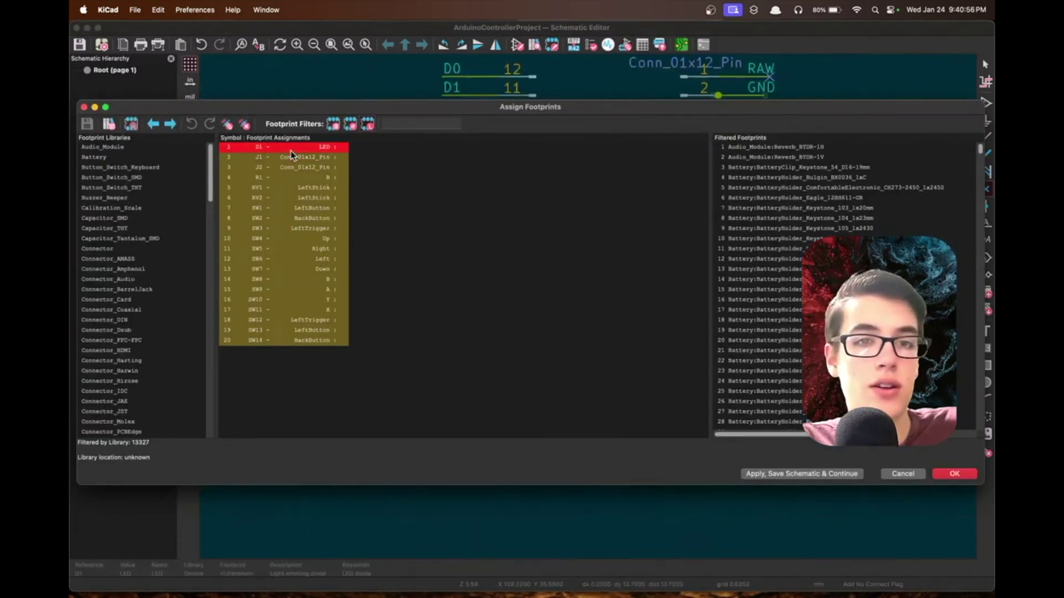
left_click(292, 158)
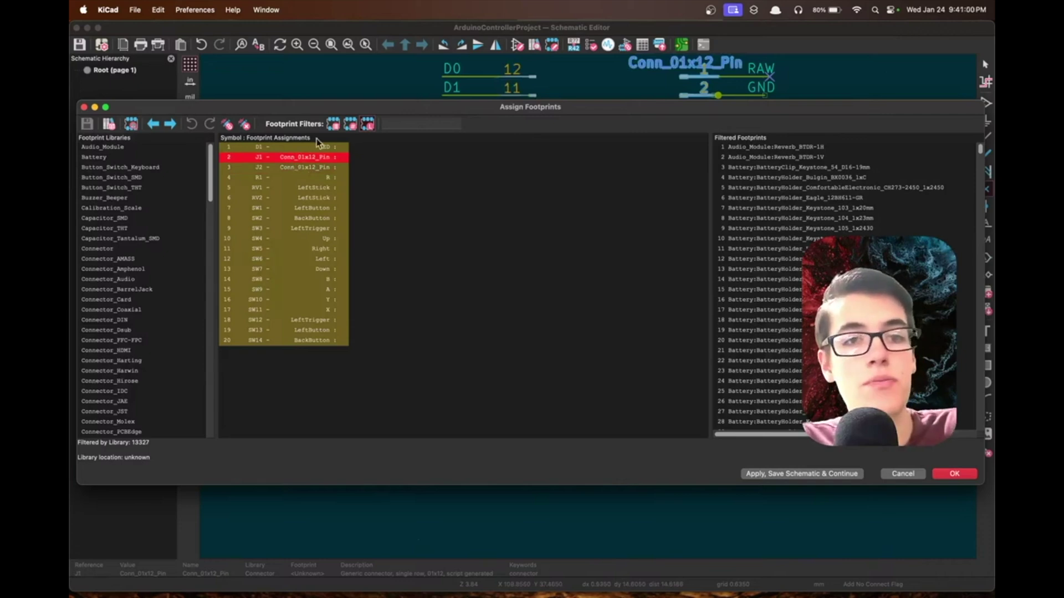
left_click_drag(449, 111, 470, 227)
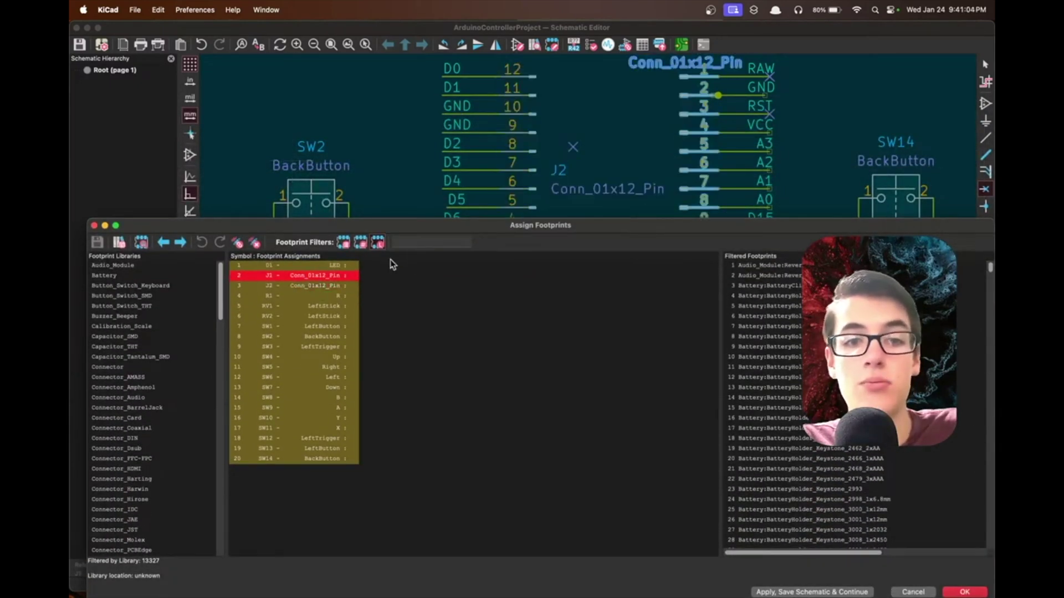
left_click_drag(419, 230, 406, 130)
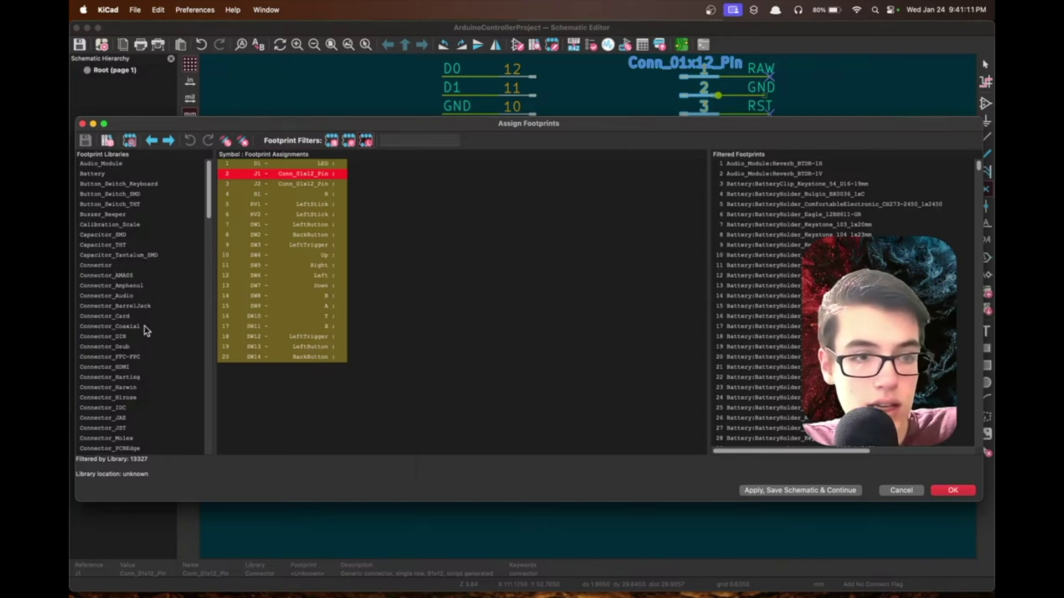
left_click(102, 268)
key("Down")
key("Down")
key("Down")
key("Down")
key("Down")
key("Down")
key("Down")
key("Down")
key("Down")
key("Down")
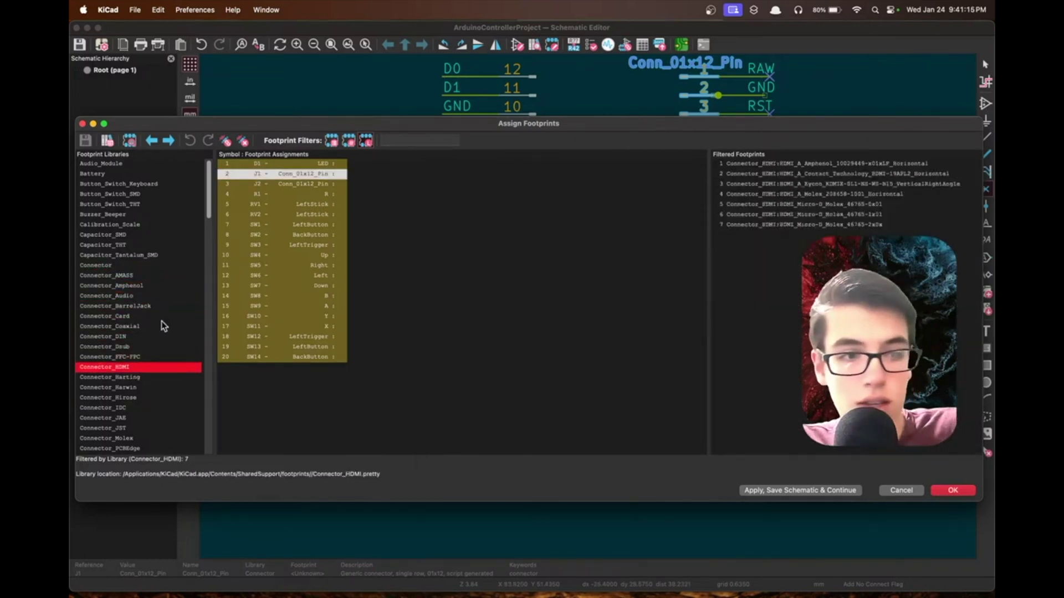
scroll(161, 325, "down", 5)
left_click(141, 428)
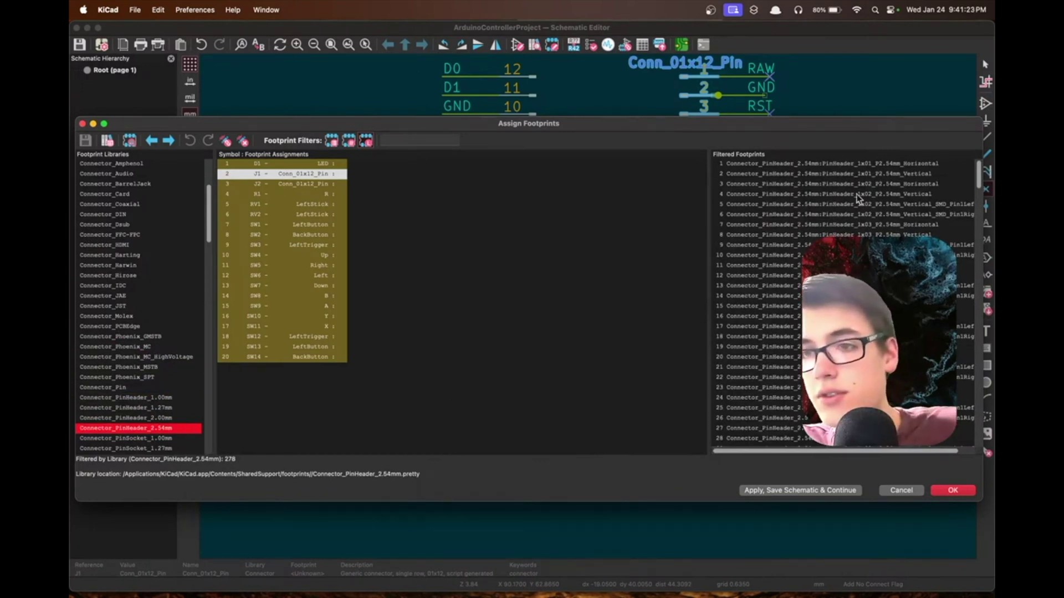
Assign PinHeader_1x12_P2.54mm_Horizontal to connectors J1 and J2.
scroll(866, 230, "down", 9)
scroll(866, 230, "down", 2)
left_click(759, 265)
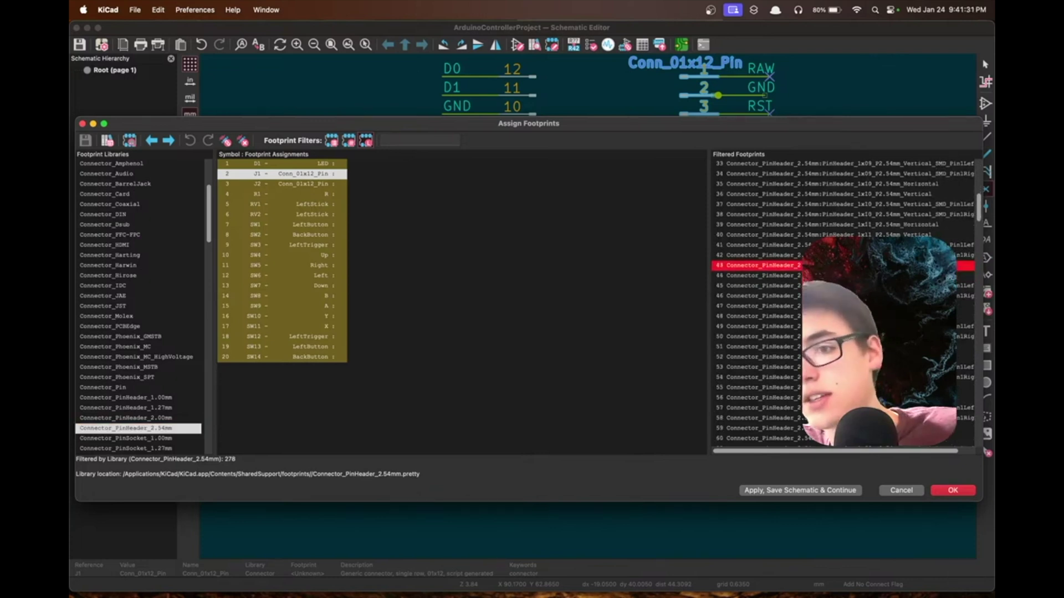
key("Down")
key("Down")
key("Up")
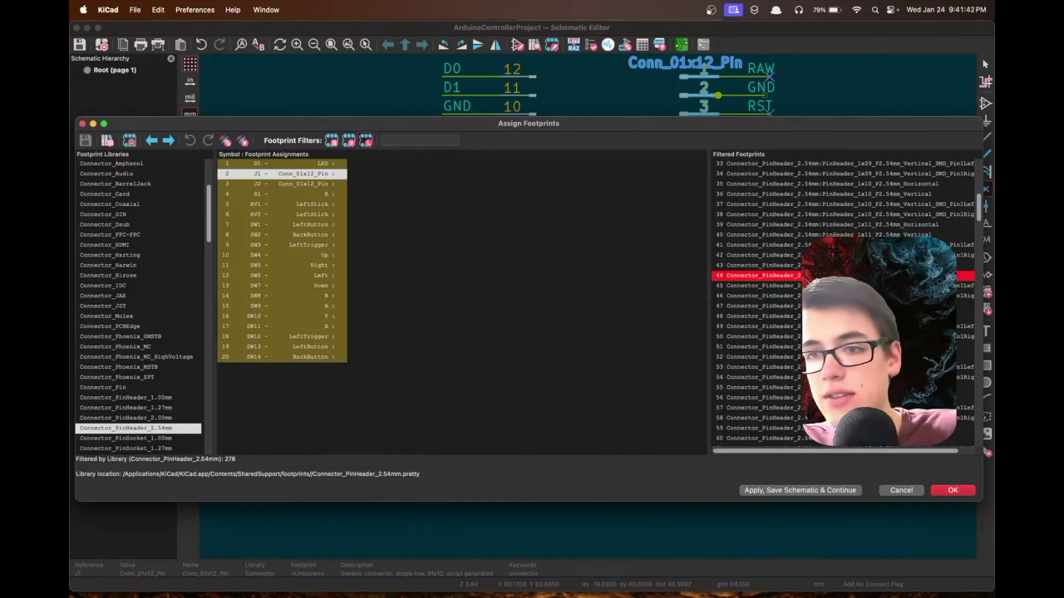
key("Up")
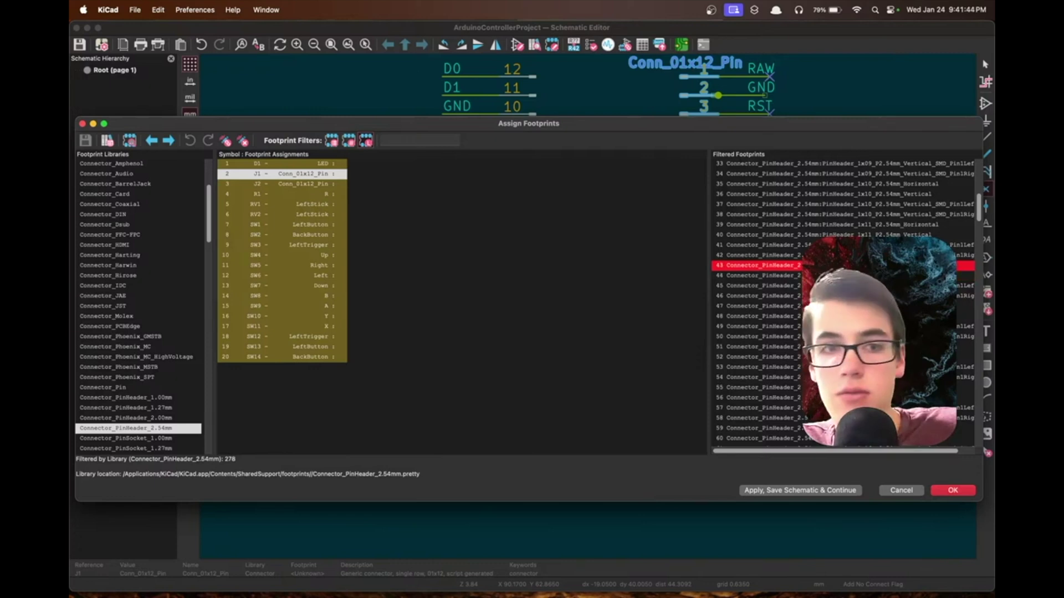
key("Return")
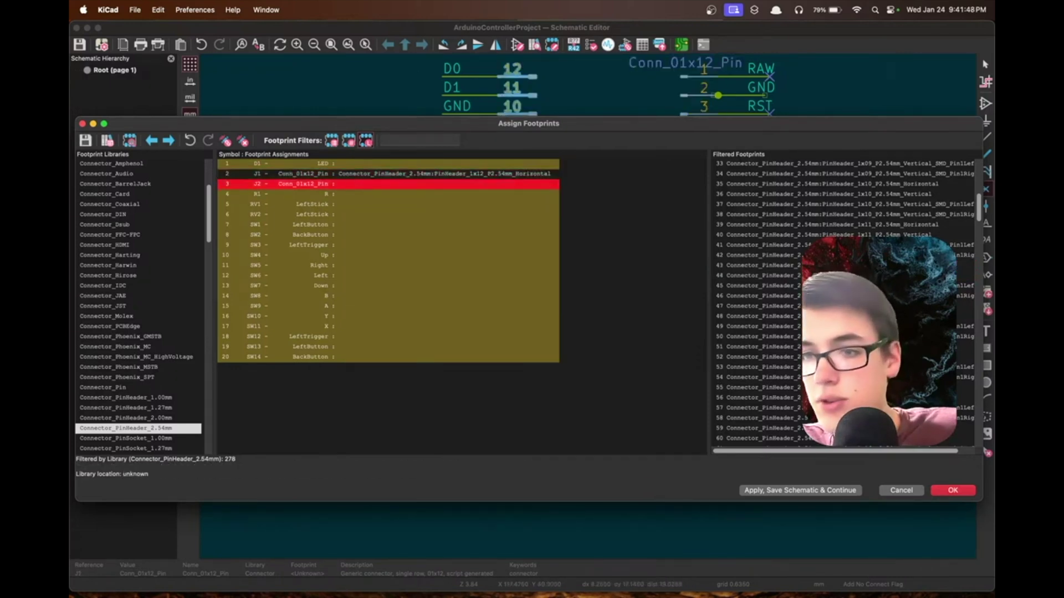
key("Return")
key("Return")
Select R1 and pick R_Axial_DIN0207_L6.3mm_D2.5mm_P10.16mm_Horizontal from the Resistor_THT library.
left_click(454, 194)
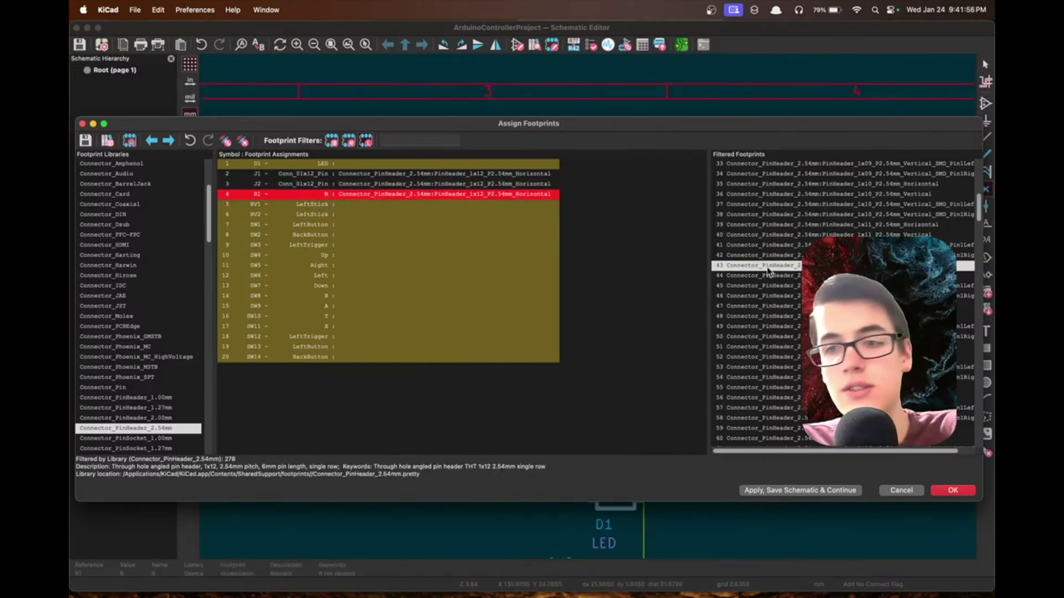
scroll(759, 299, "up", 10)
scroll(127, 270, "down", 10)
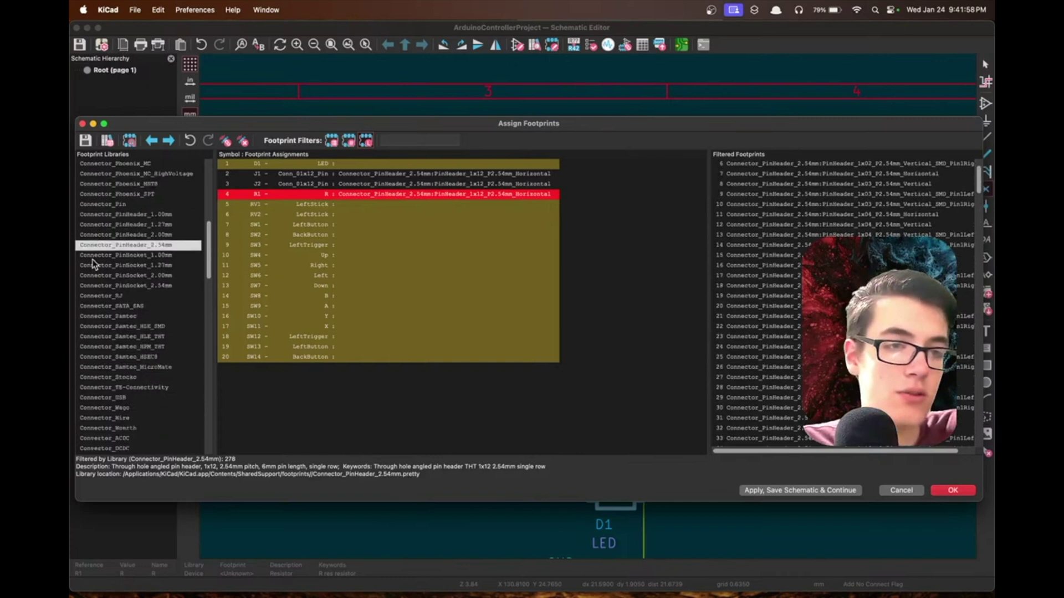
scroll(126, 270, "down", 10)
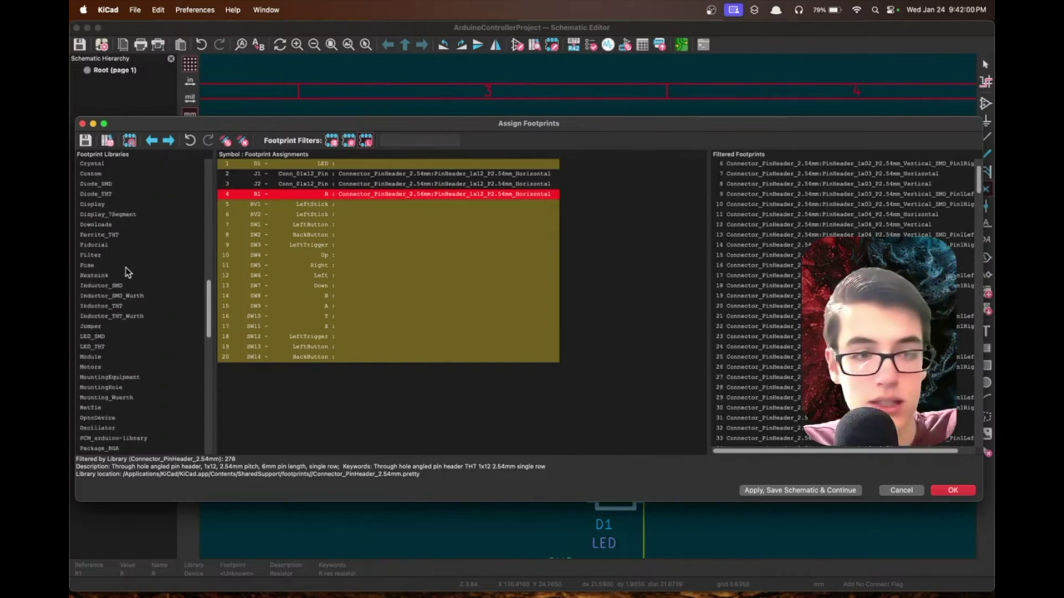
scroll(127, 276, "down", 3)
left_click(95, 254)
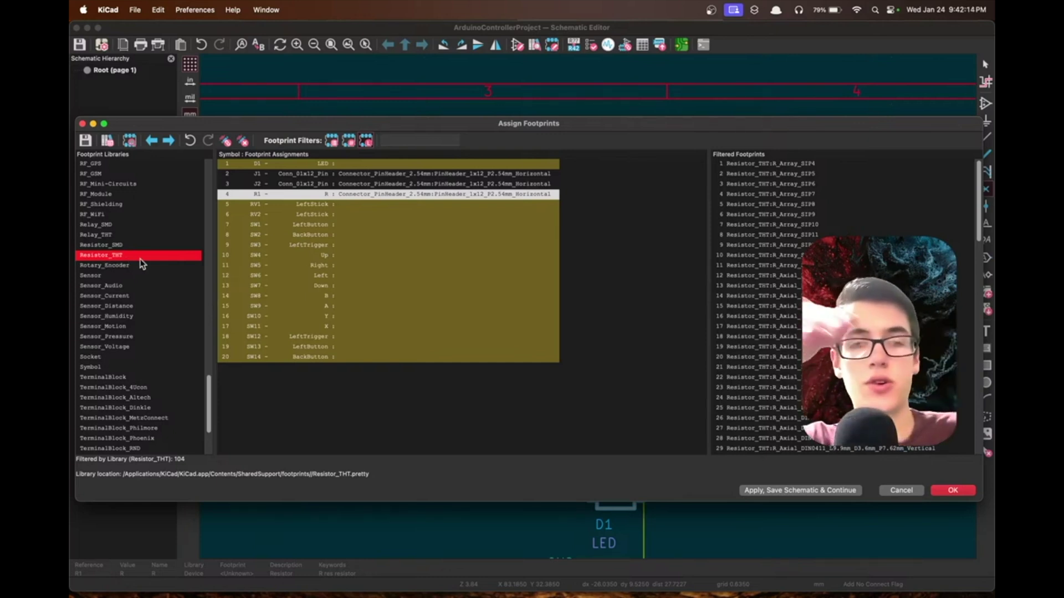
scroll(825, 304, "down", 3)
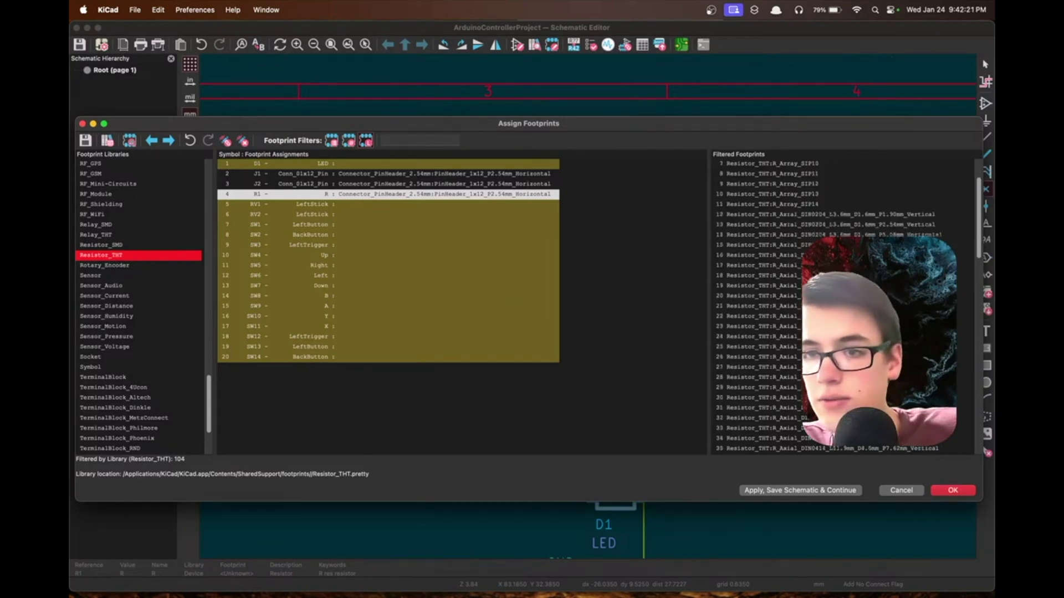
left_click(759, 285)
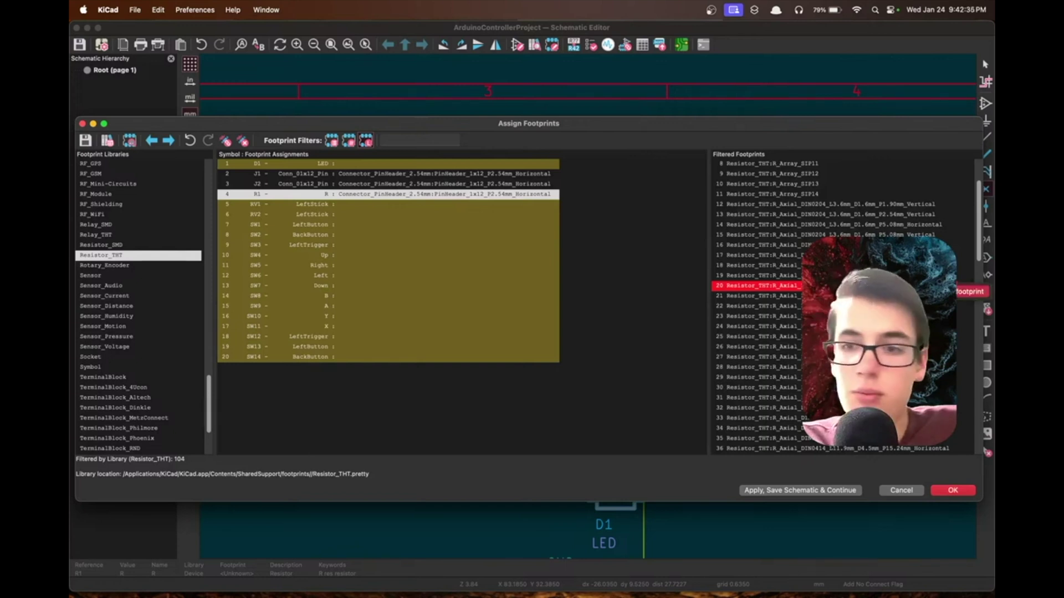
Preview the axial resistor footprint in 2D and 3D, then close both viewers.
double_click(953, 285)
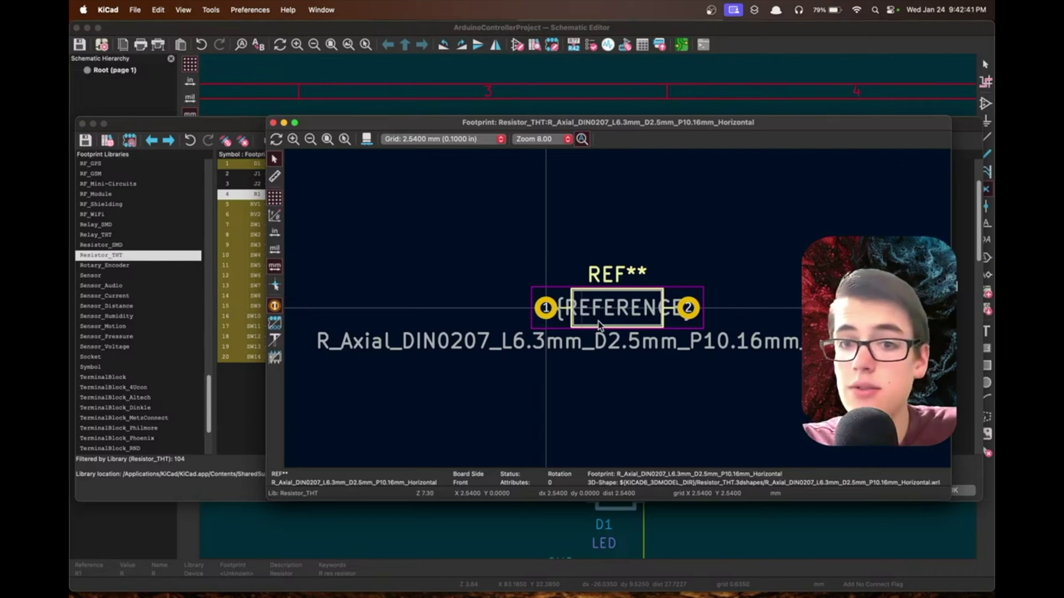
key("alt+3")
left_click_drag(626, 304, 560, 138)
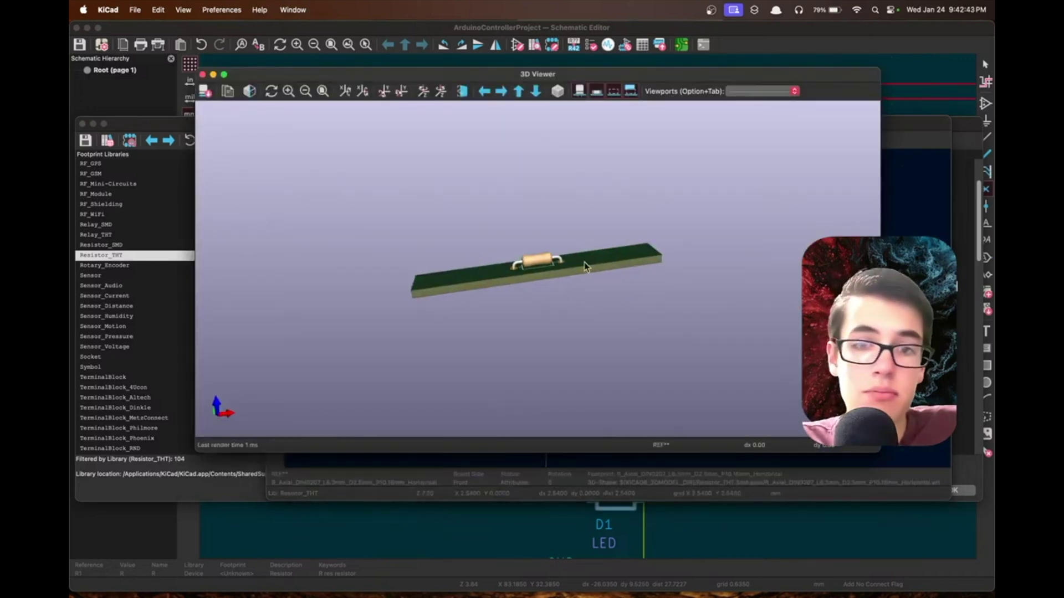
left_click(203, 74)
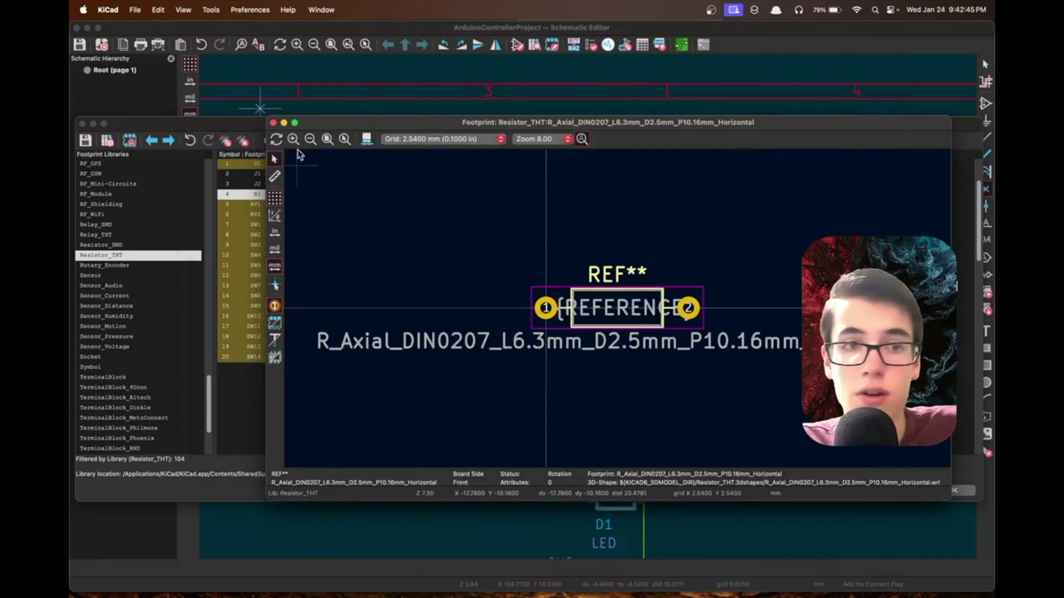
left_click(273, 122)
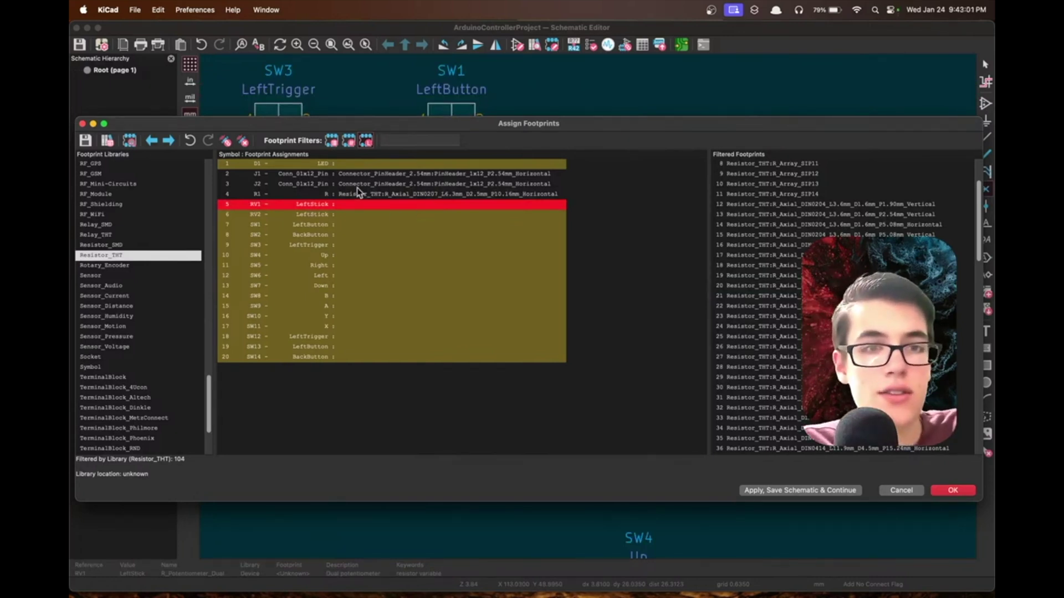
Assign the LED_THT:LED_D5.0mm footprint to LED D1.
left_click(348, 163)
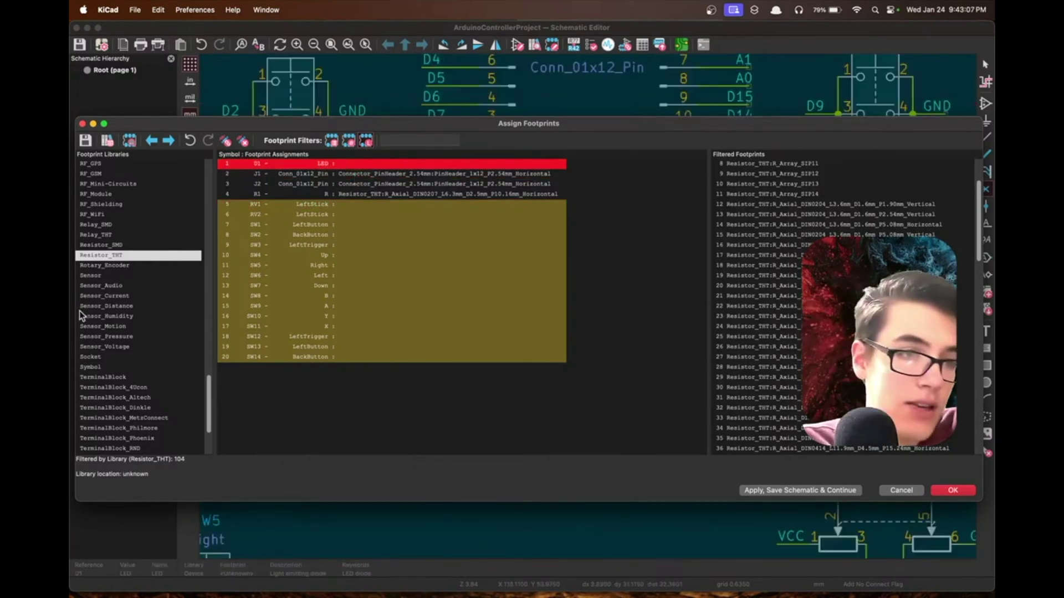
scroll(111, 332, "down", 5)
scroll(108, 388, "up", 10)
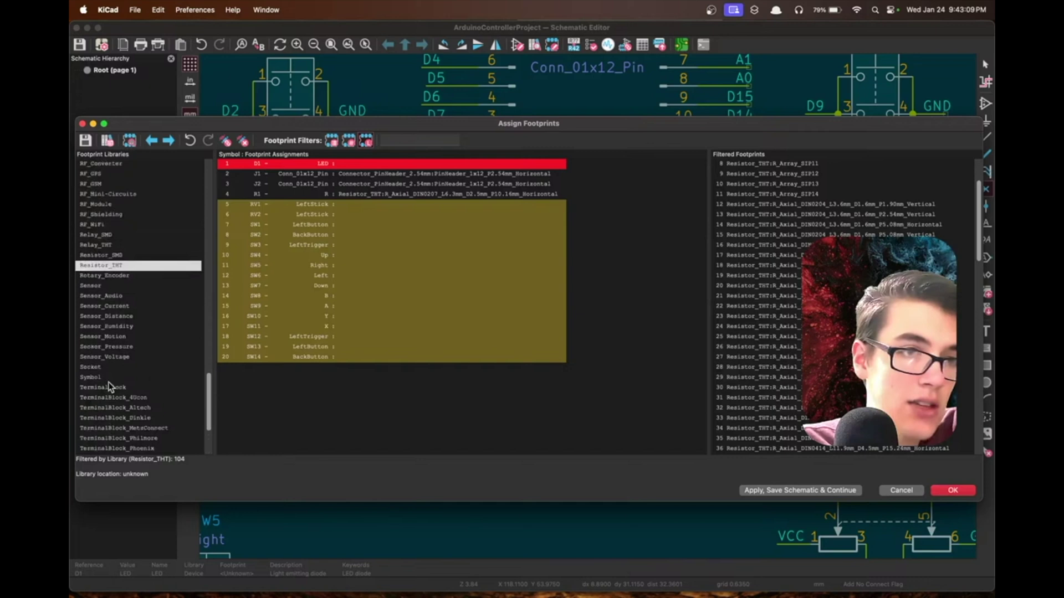
left_click(97, 234)
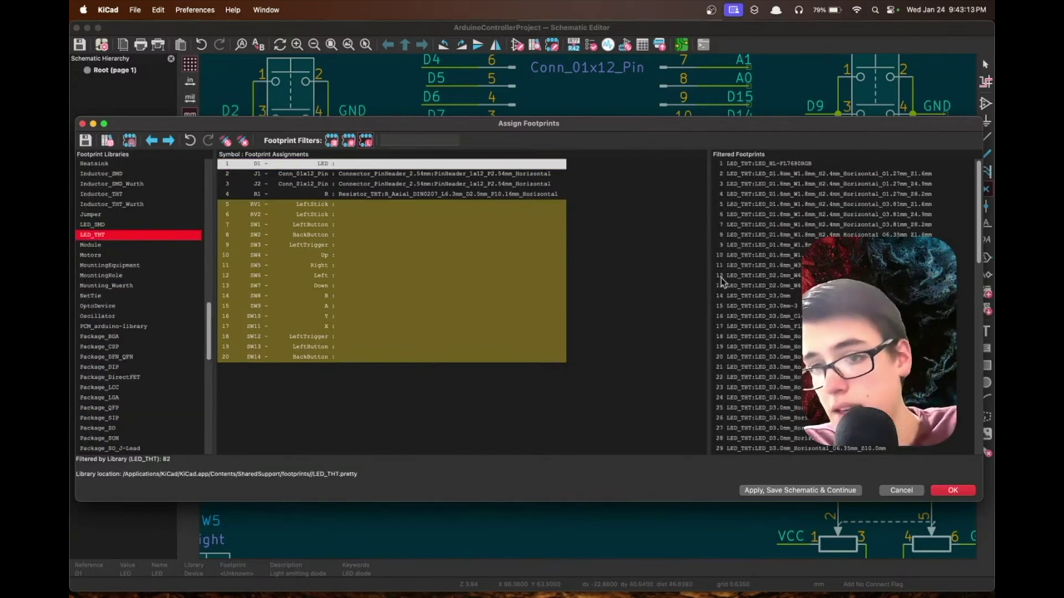
scroll(776, 277, "down", 10)
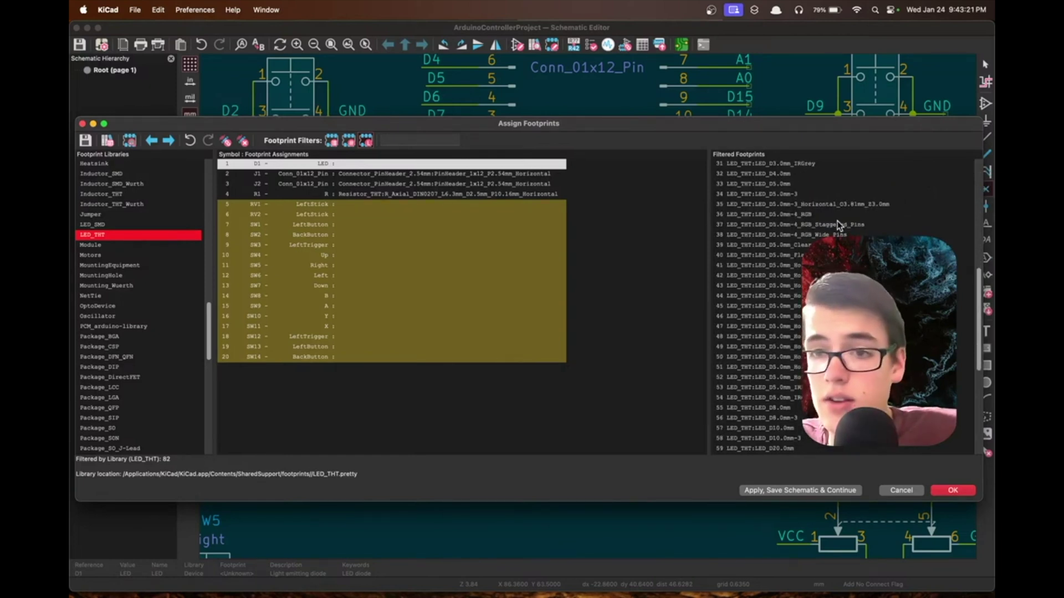
scroll(839, 226, "down", 2)
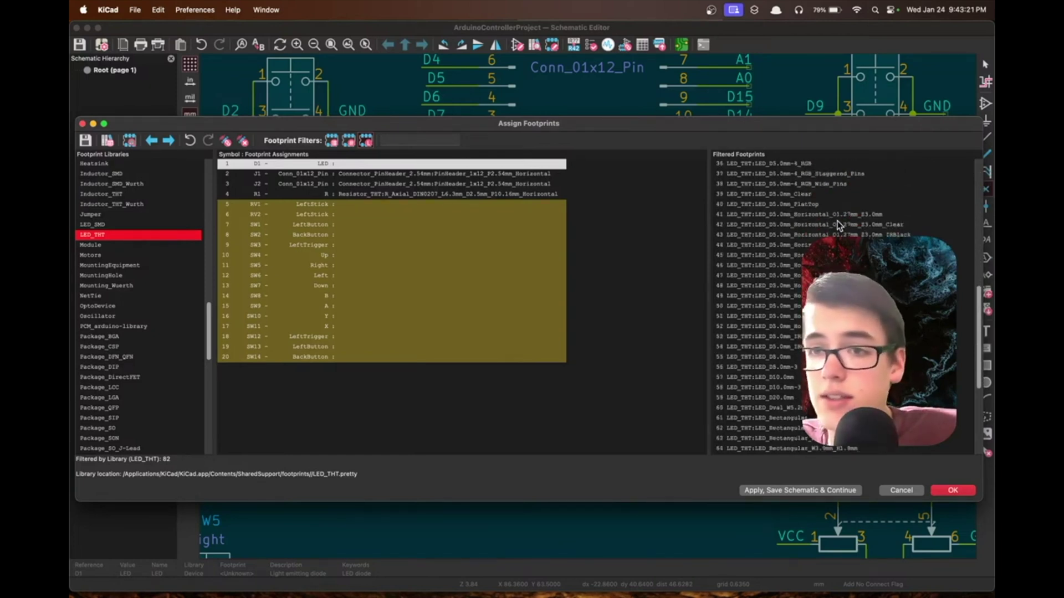
left_click(806, 215)
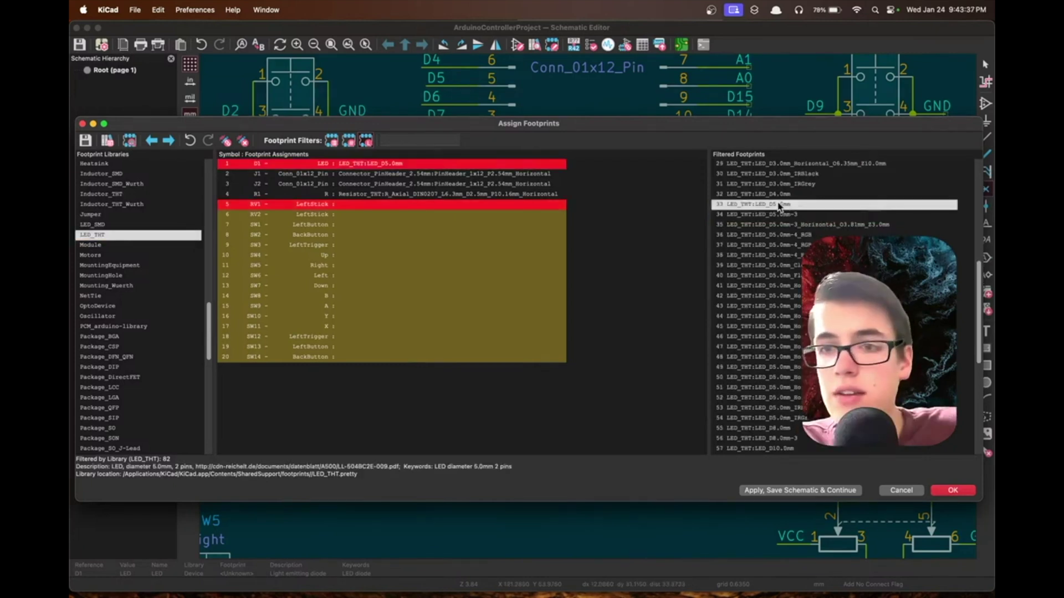
scroll(787, 213, "up", 2)
double_click(778, 205)
Preview LED_D5.0mm in the footprint viewer and 3D Viewer, then close both.
left_click(781, 207)
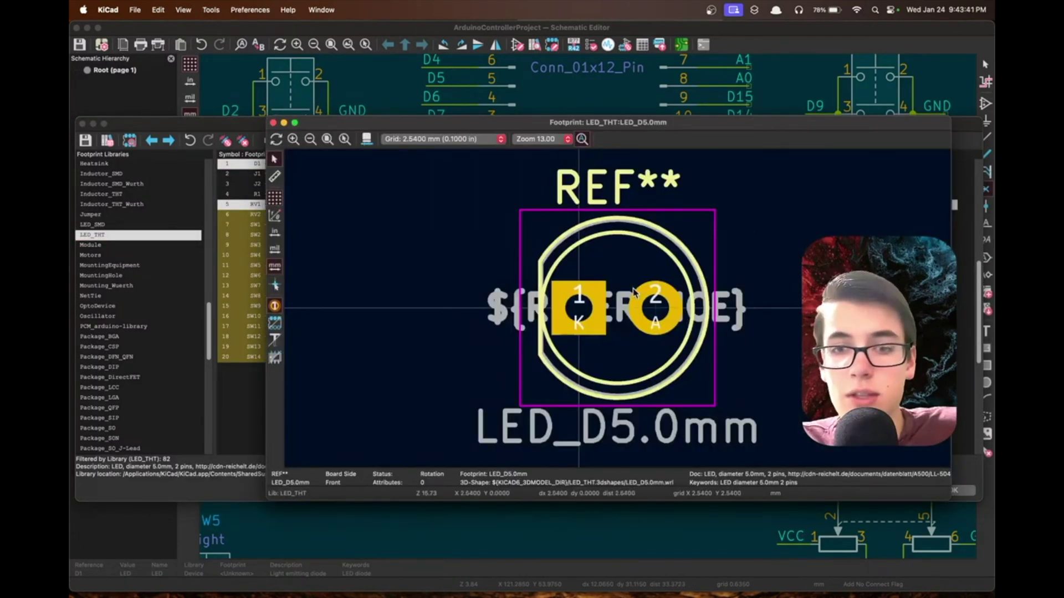
key("alt+3")
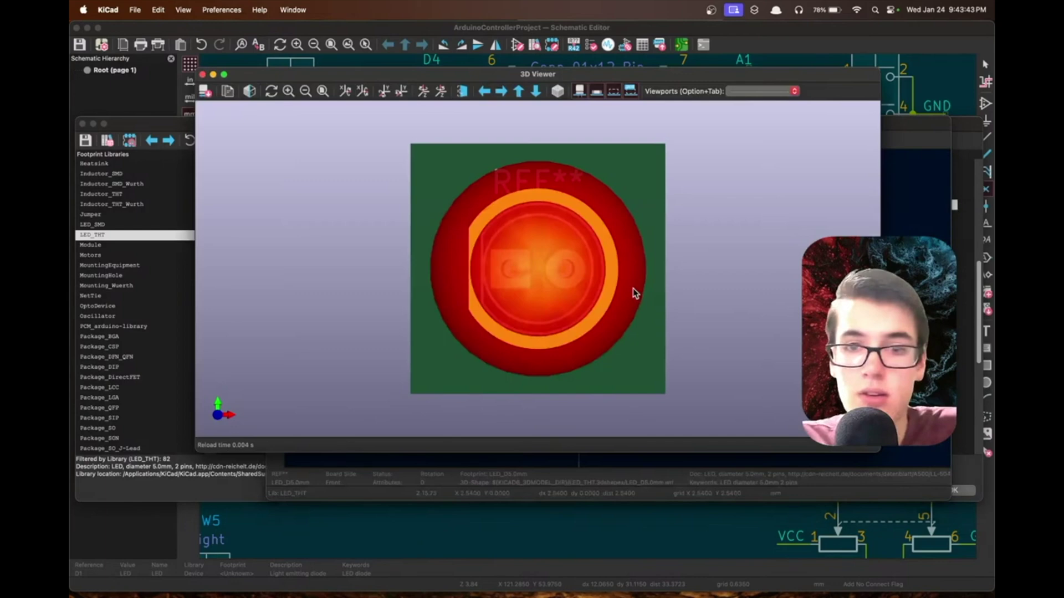
left_click_drag(632, 292, 658, 263)
scroll(658, 262, "down", 3)
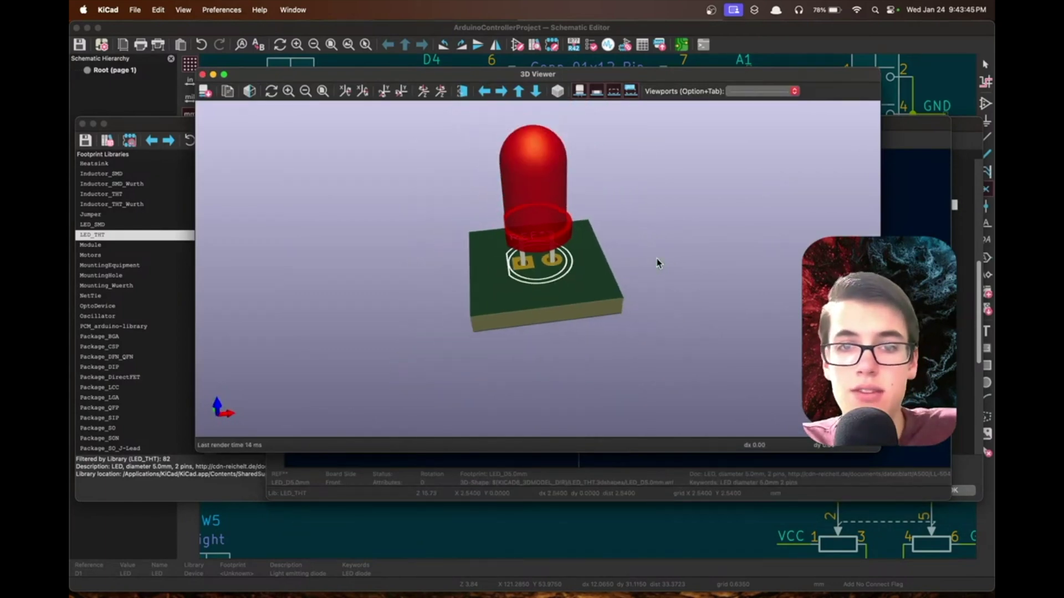
left_click(203, 75)
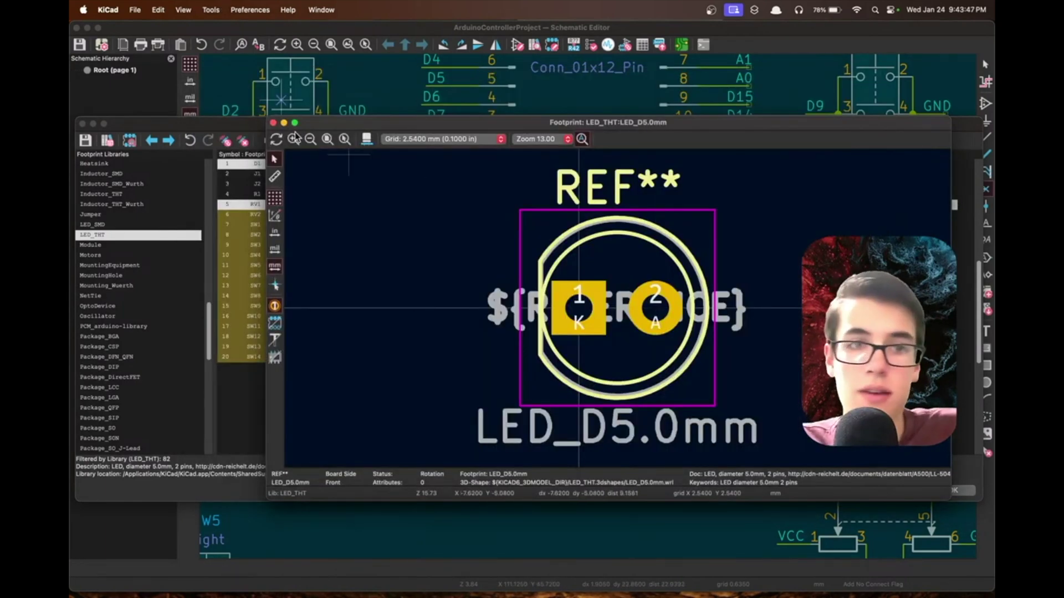
left_click(272, 122)
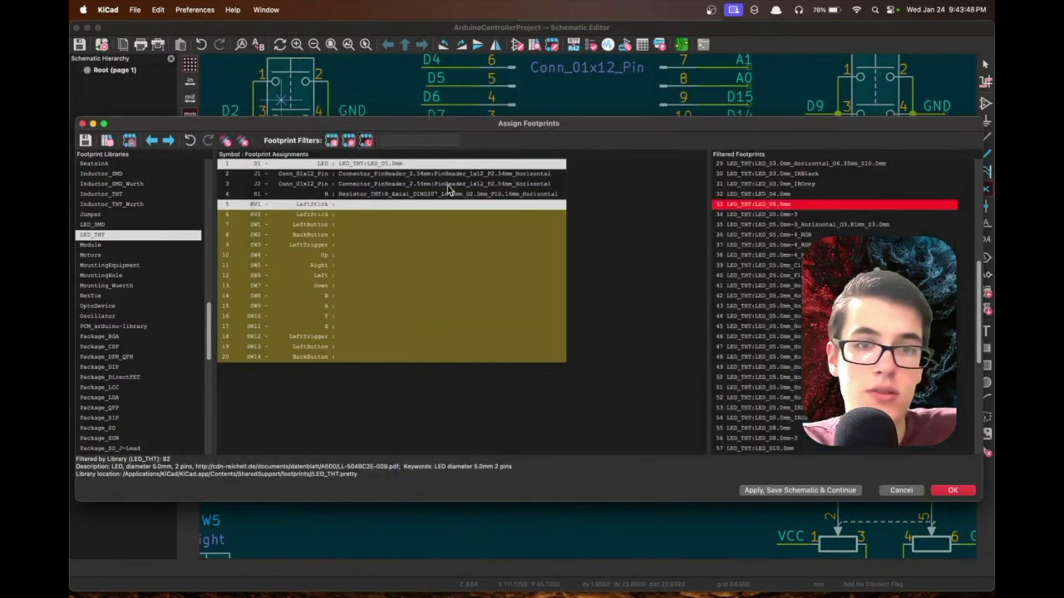
left_click(317, 214)
left_click(315, 206)
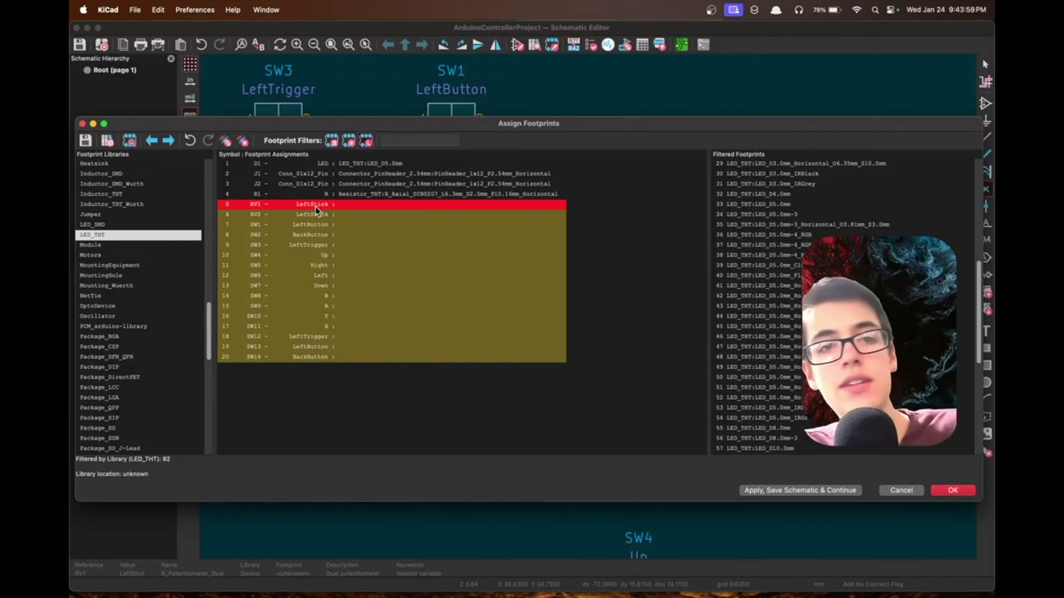
left_click(617, 88)
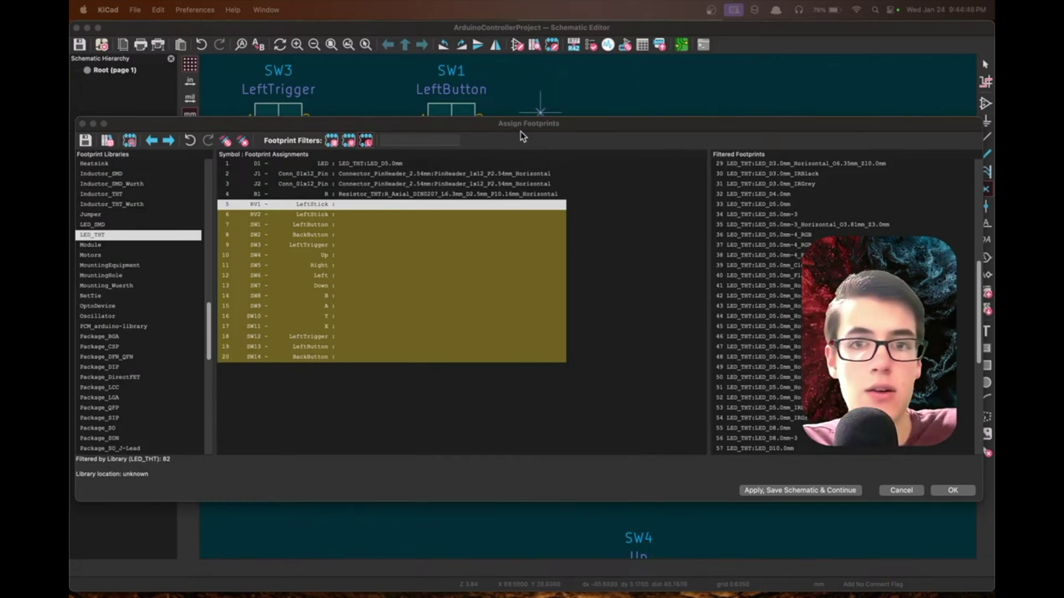
left_click(521, 129)
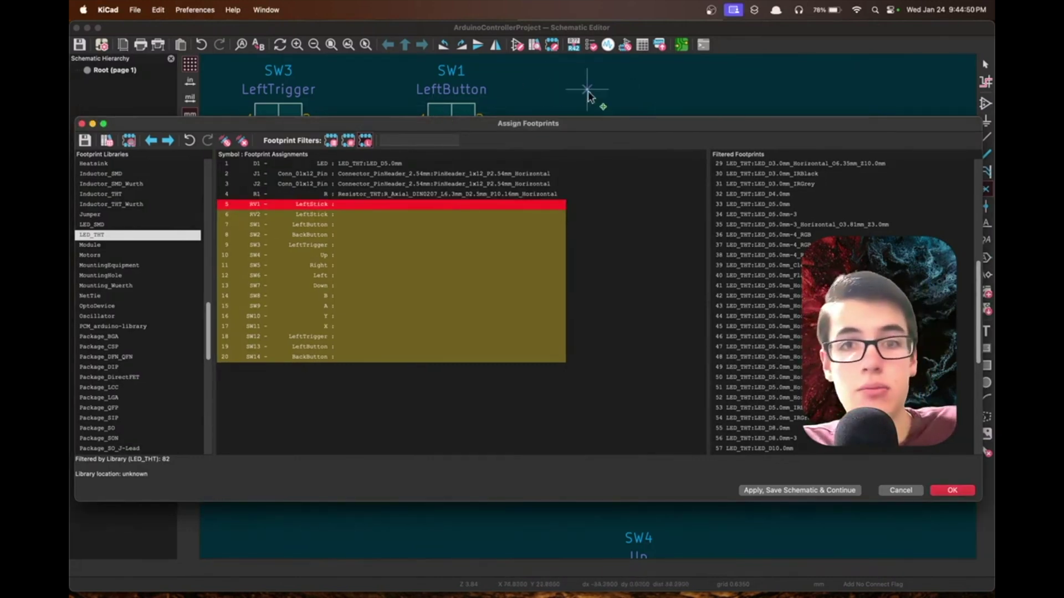
Locate JOYSTICK.kicad_mod in Downloads via Alfred and Finder, then return to Assign Footprints.
key("alt+space")
type("down")
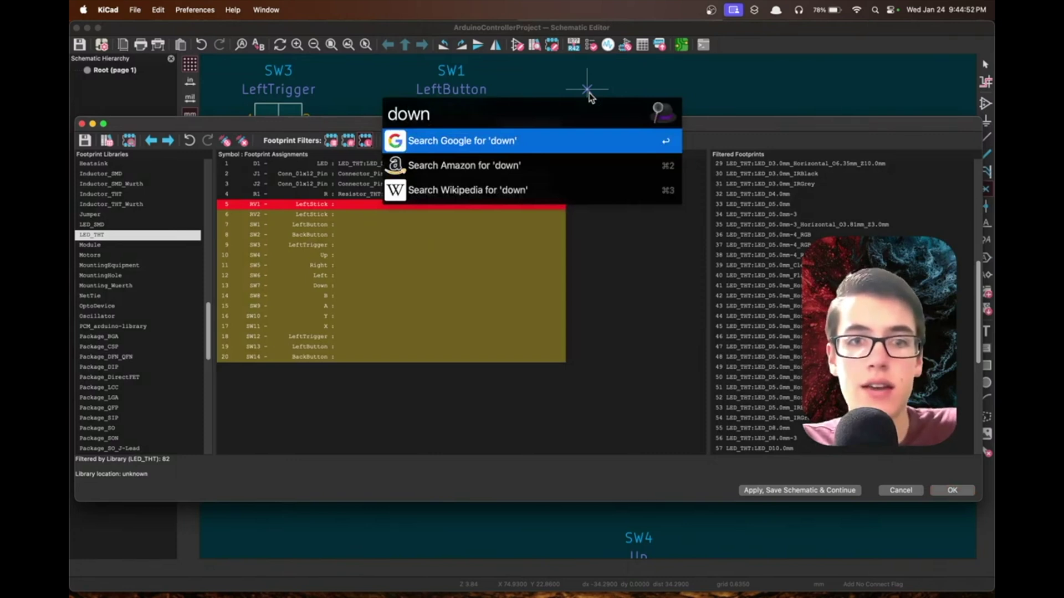
key("BackSpace")
key("BackSpace")
key("BackSpace")
key("BackSpace")
type("'down")
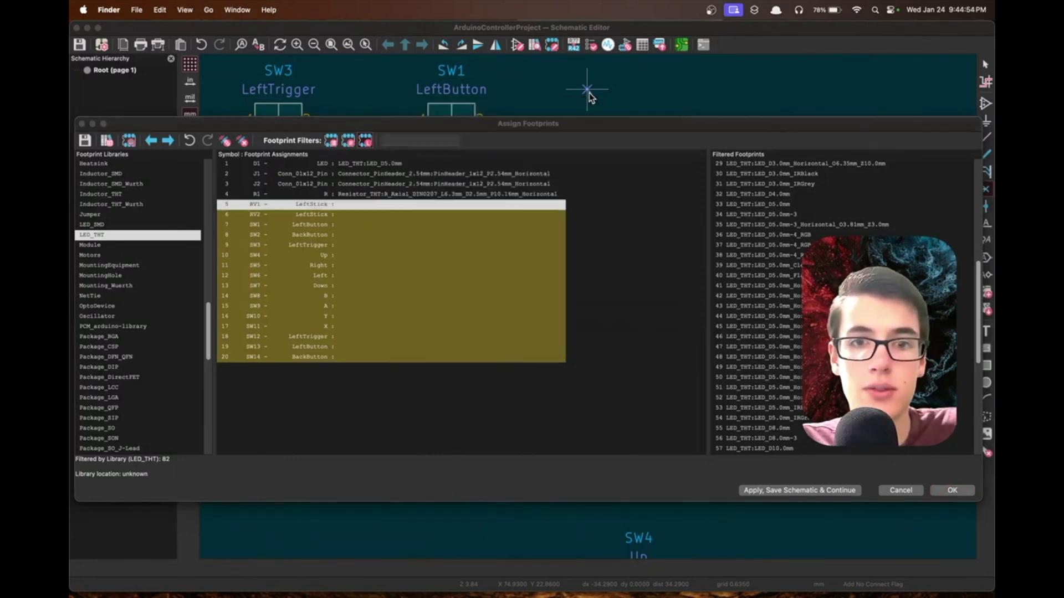
left_click(618, 412)
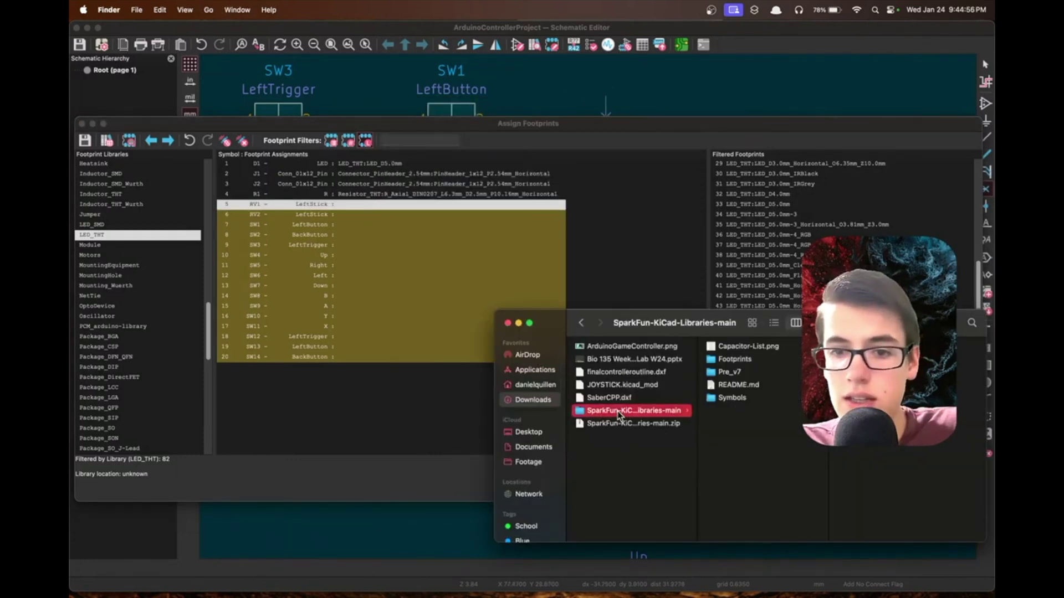
left_click(611, 385)
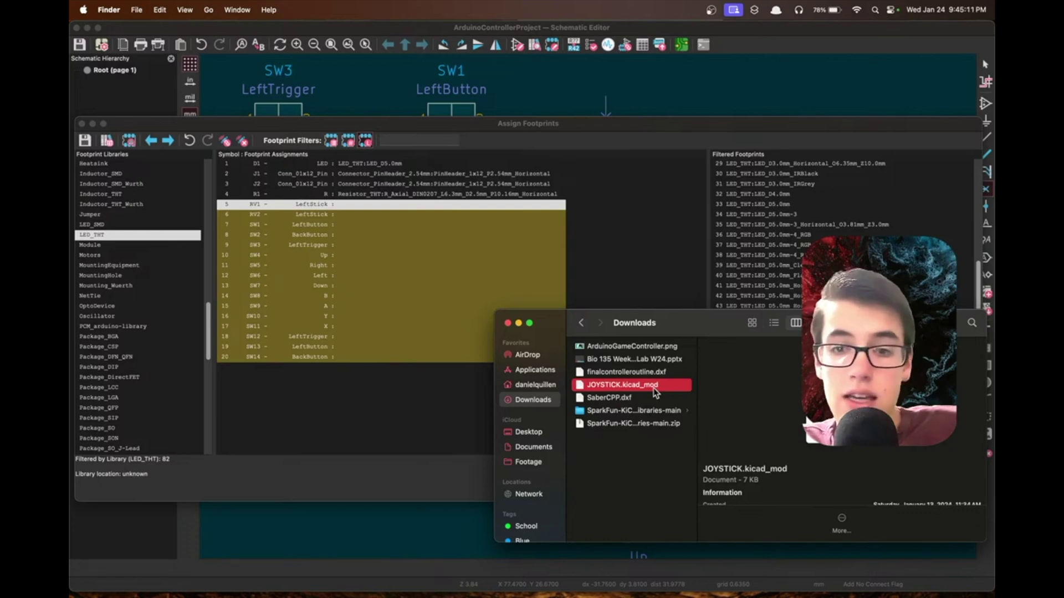
left_click(371, 433)
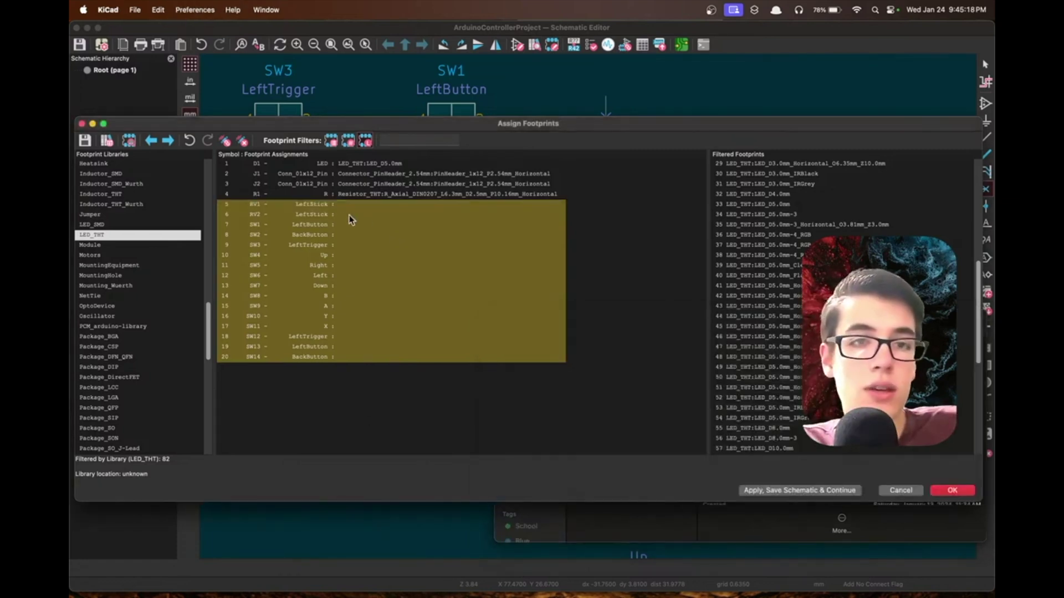
Add the Downloads folder as a global footprint library and select its JOYSTICK footprint.
left_click(330, 206)
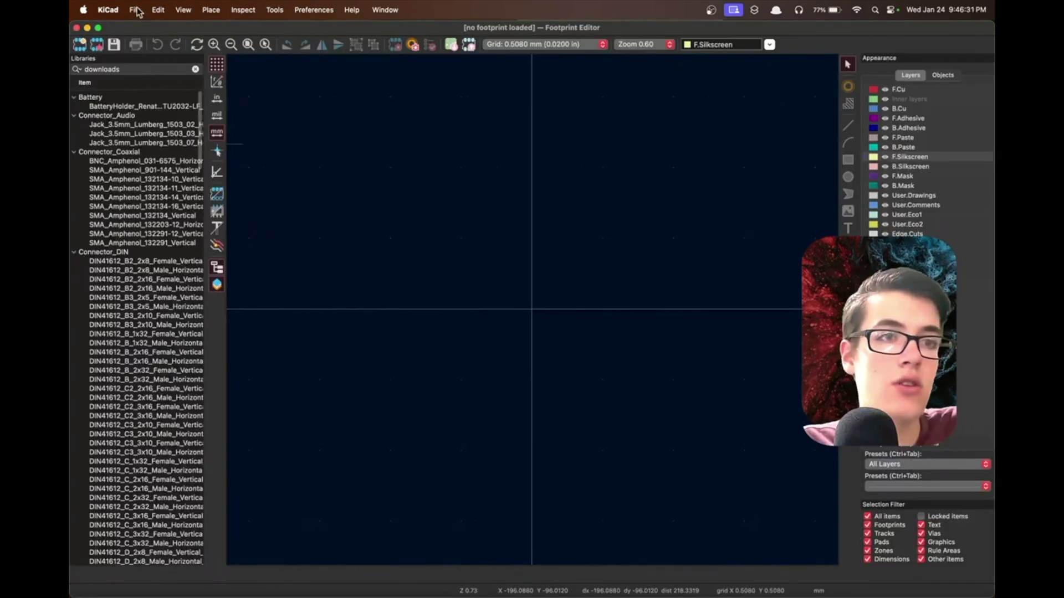
left_click(135, 9)
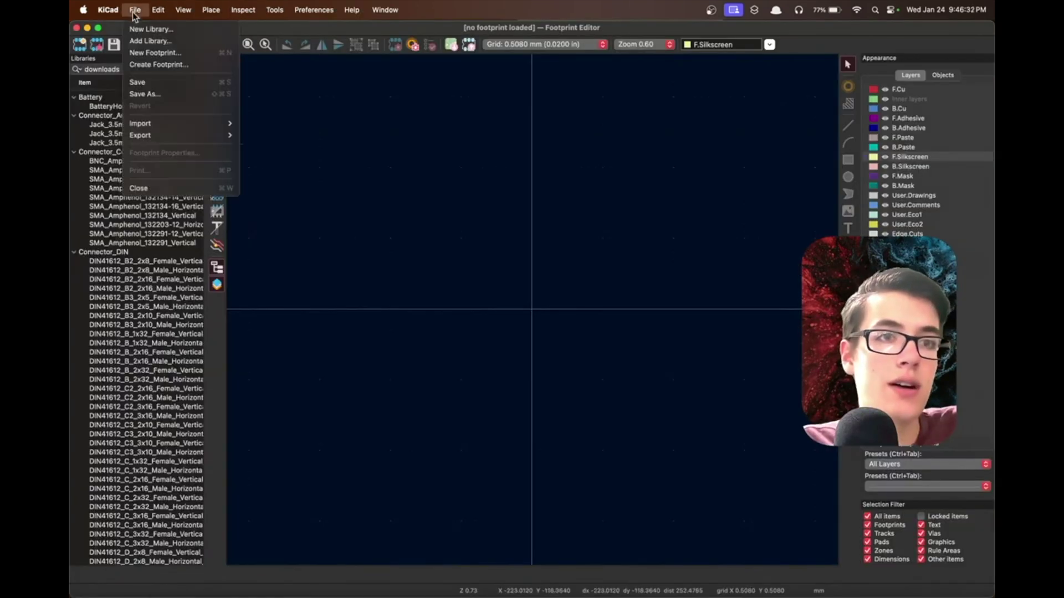
left_click(150, 41)
left_click(479, 317)
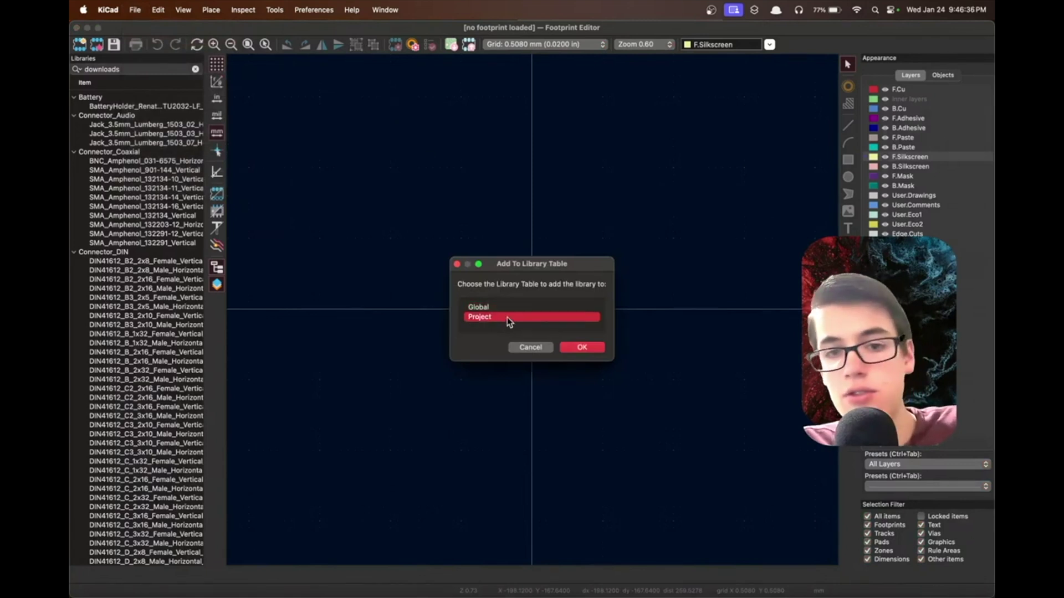
left_click(499, 309)
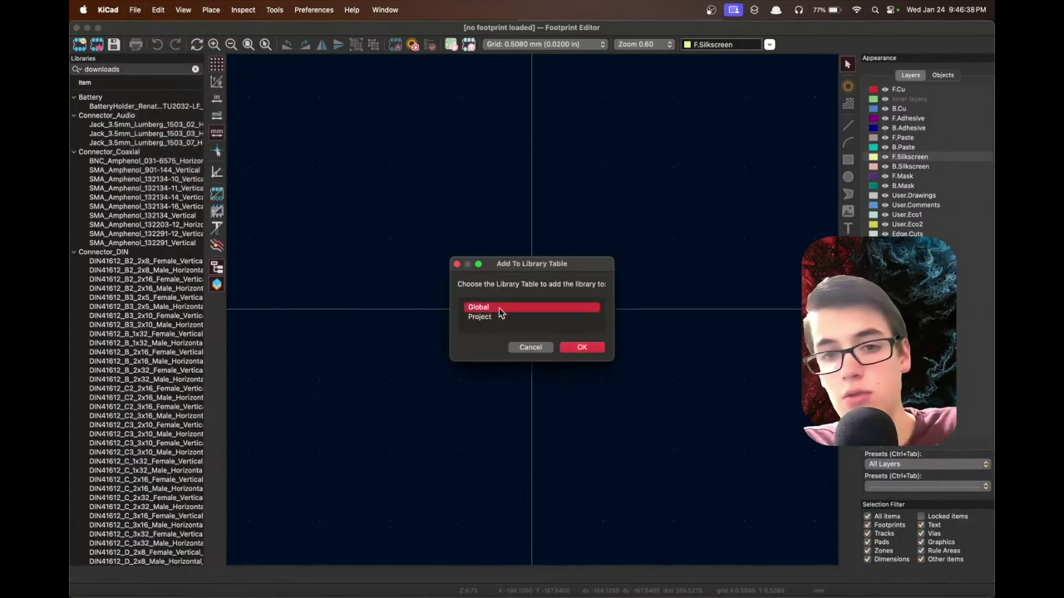
left_click(588, 350)
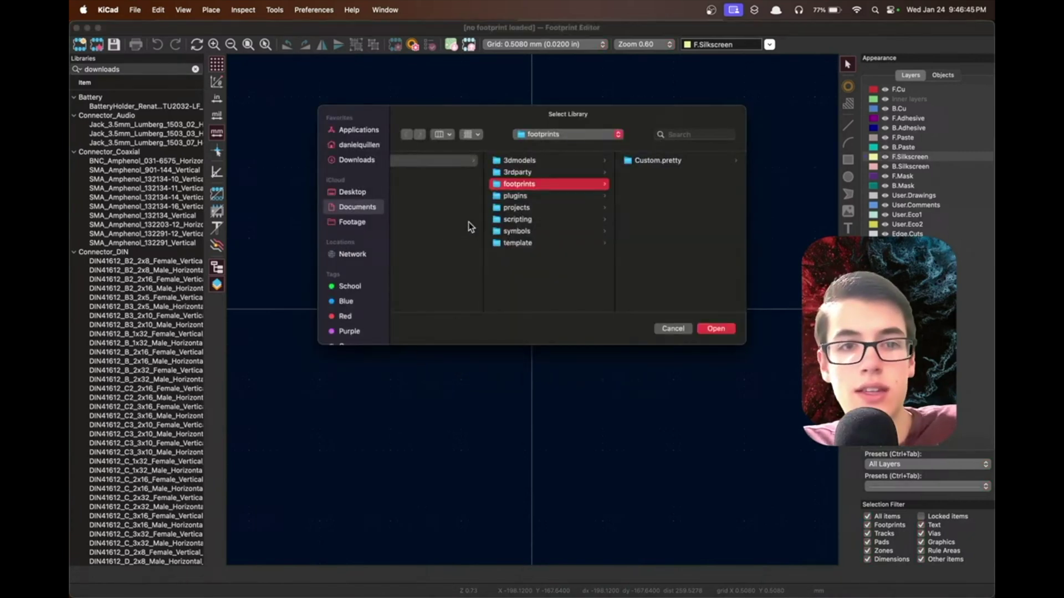
left_click(349, 160)
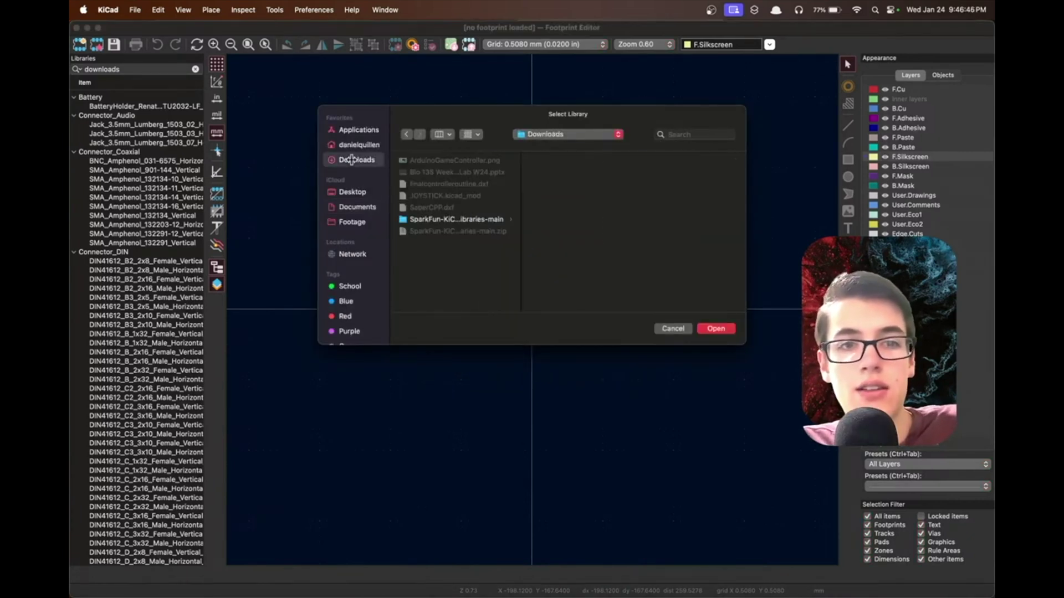
left_click(721, 329)
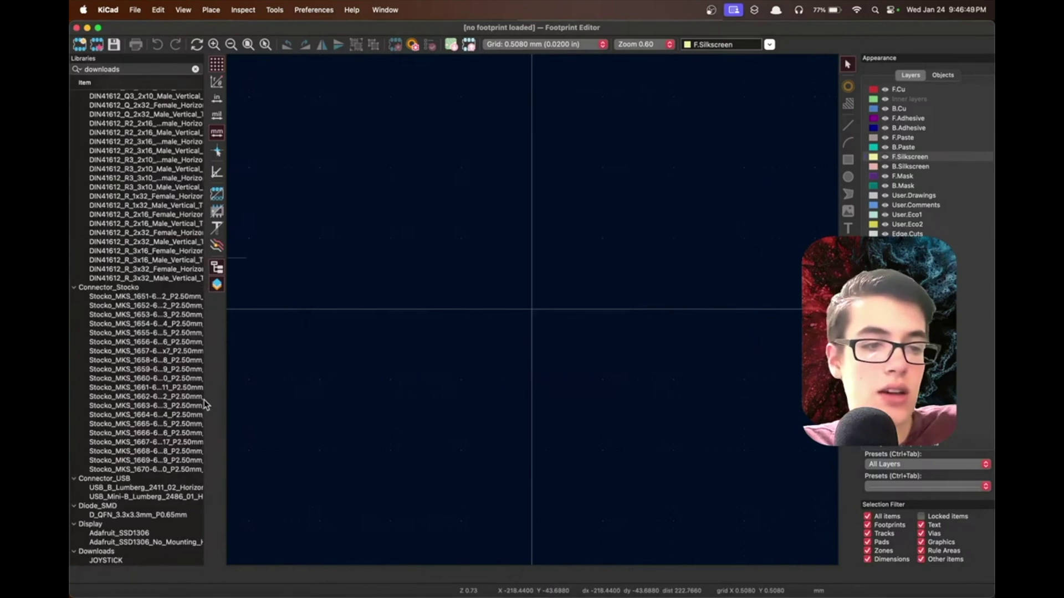
left_click(129, 550)
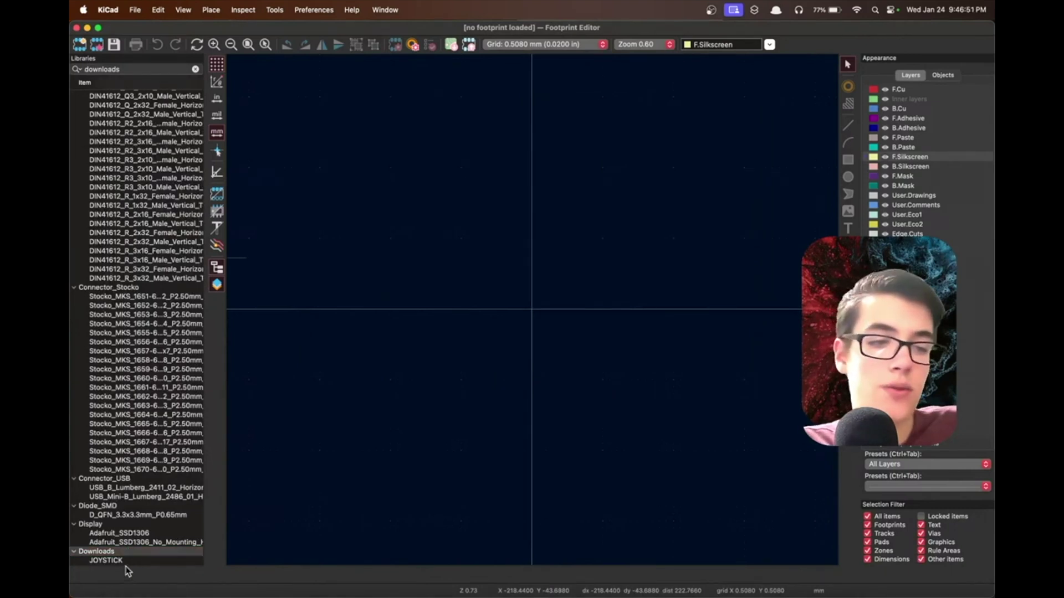
left_click(123, 561)
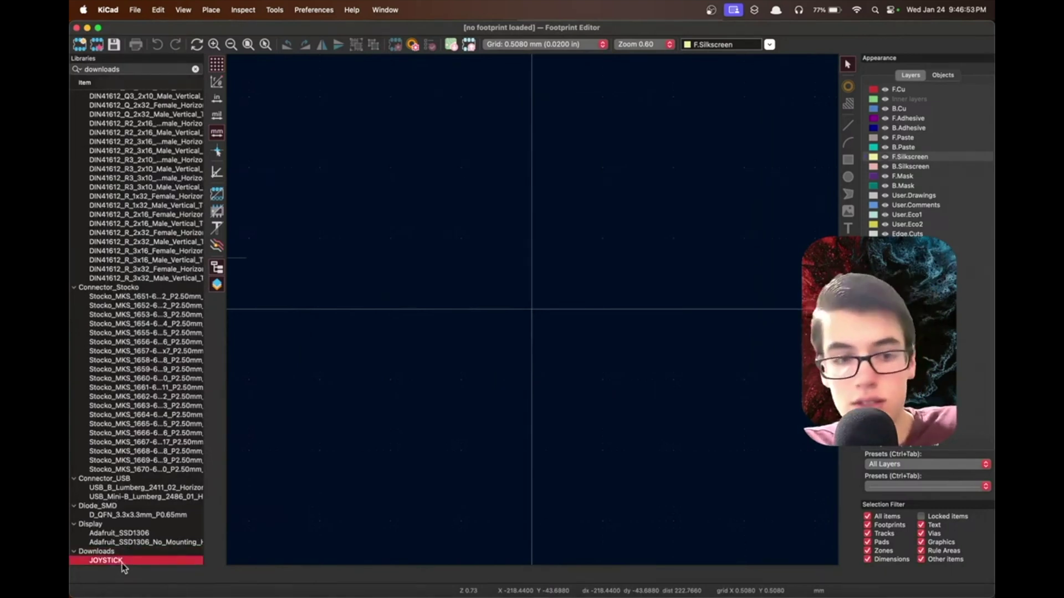
Load the JOYSTICK footprint in the Footprint Editor and move the editor window aside.
double_click(111, 561)
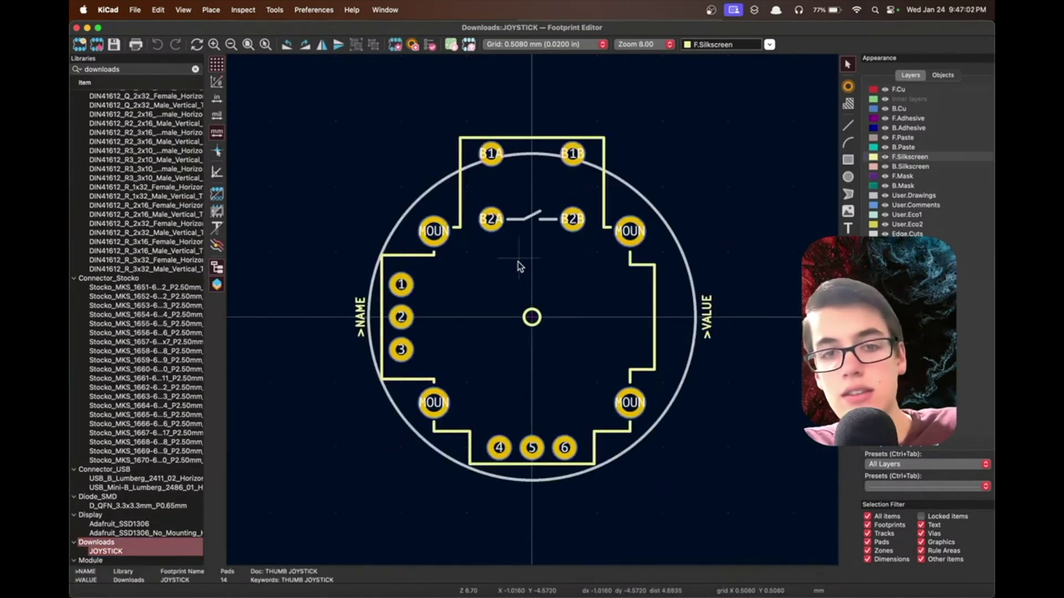
scroll(518, 266, "up", 2)
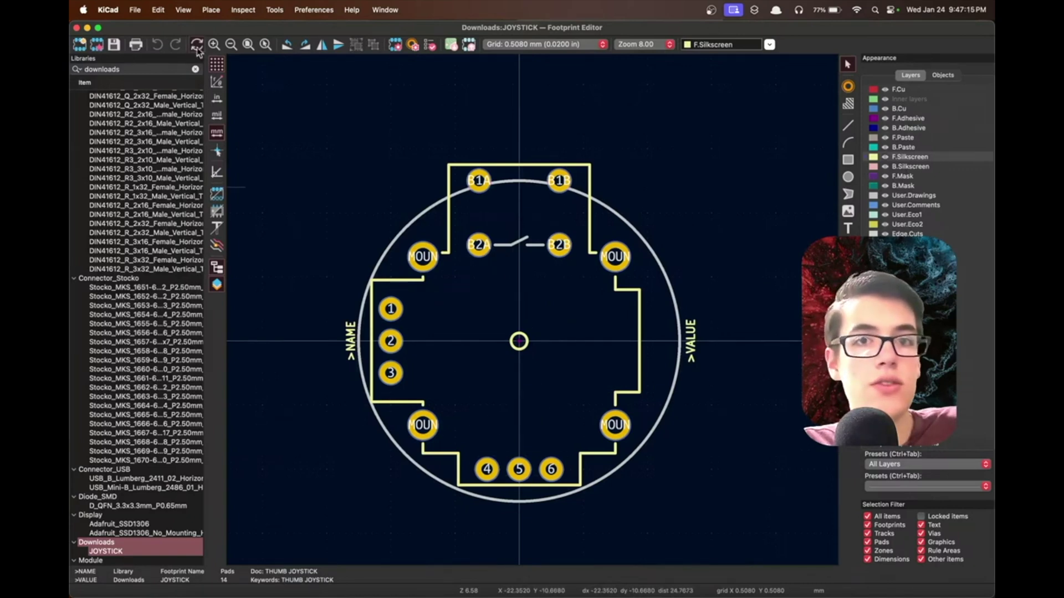
left_click_drag(157, 33, 316, 66)
Close the Footprint Editor, reopen Assign Footprints, and select potentiometers RV1 and RV2.
left_click(235, 60)
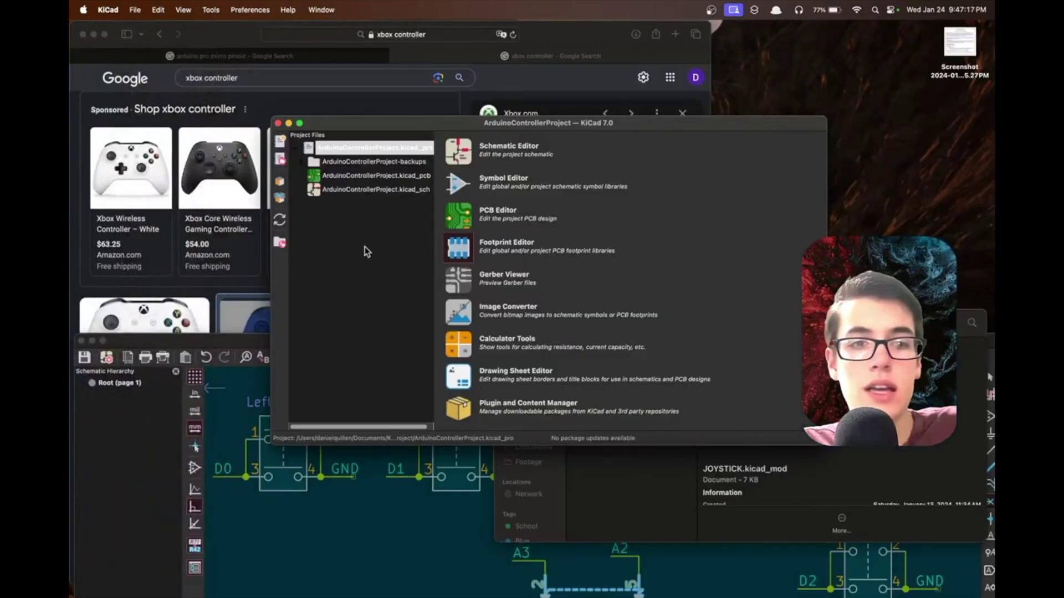
left_click_drag(261, 338, 250, 114)
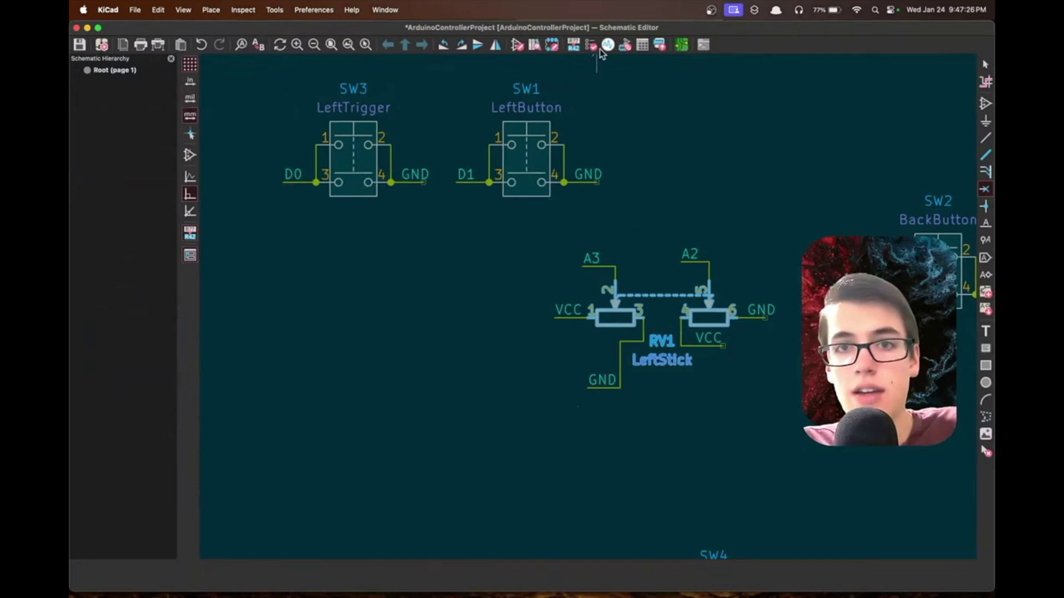
left_click(551, 46)
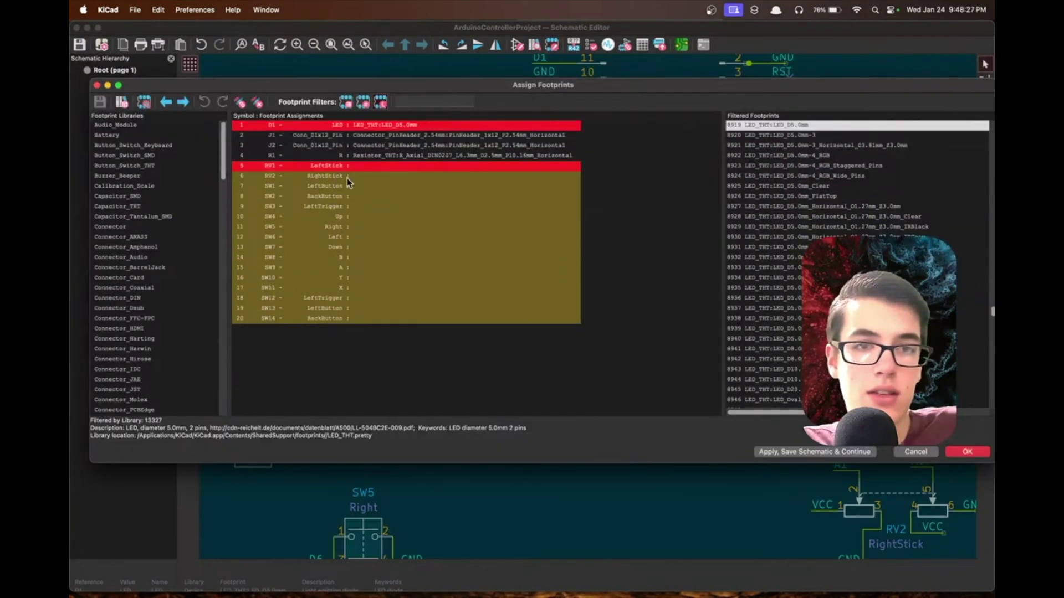
left_click(347, 176)
left_click(335, 167, "shift")
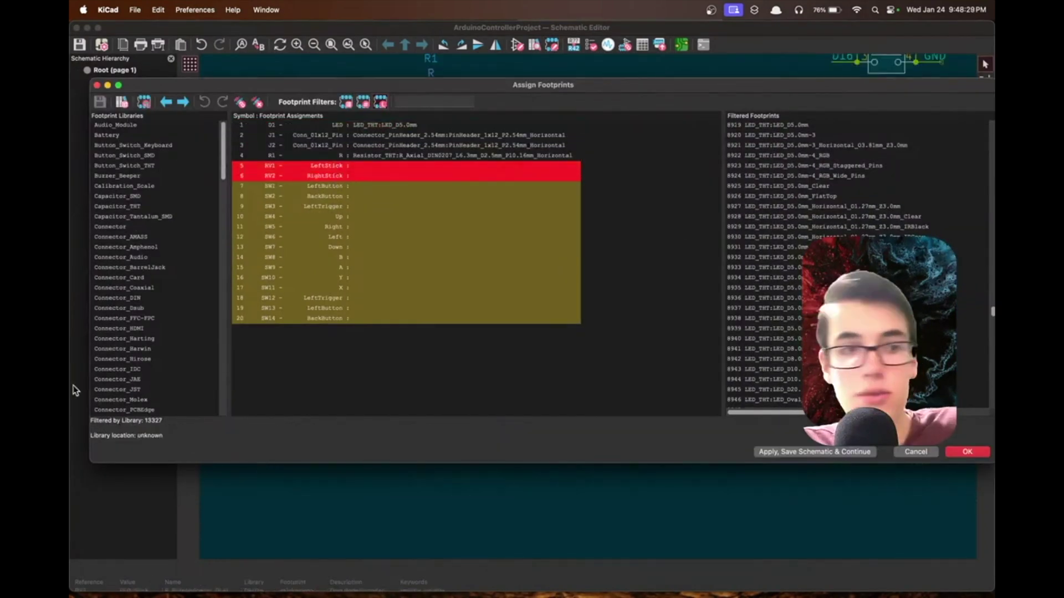
Assign Downloads:JOYSTICK to RV1 and RV2 and verify RV1's footprint.
scroll(154, 348, "down", 15)
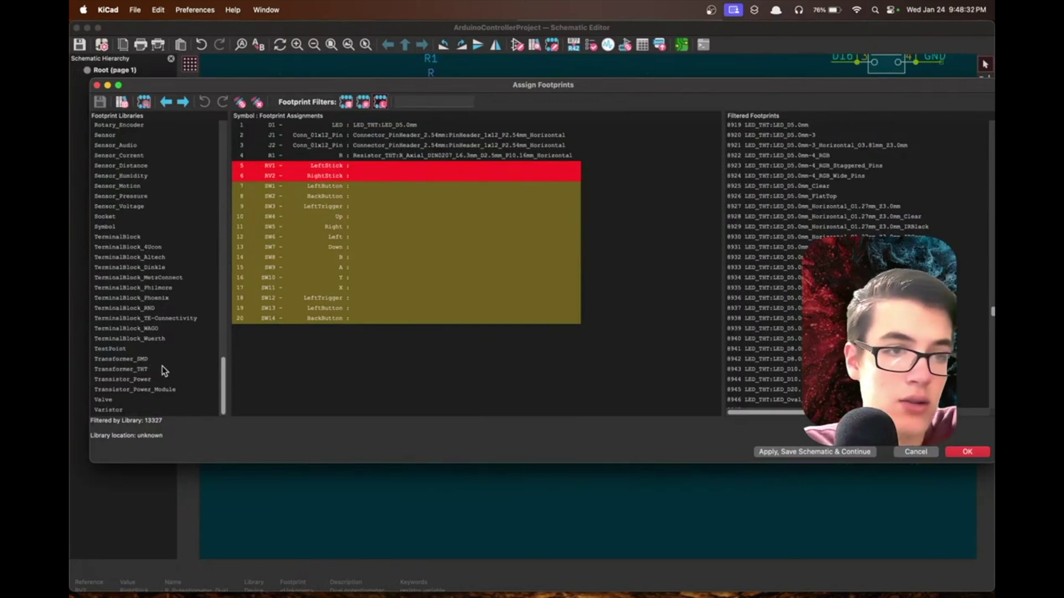
scroll(164, 371, "up", 15)
scroll(133, 242, "down", 5)
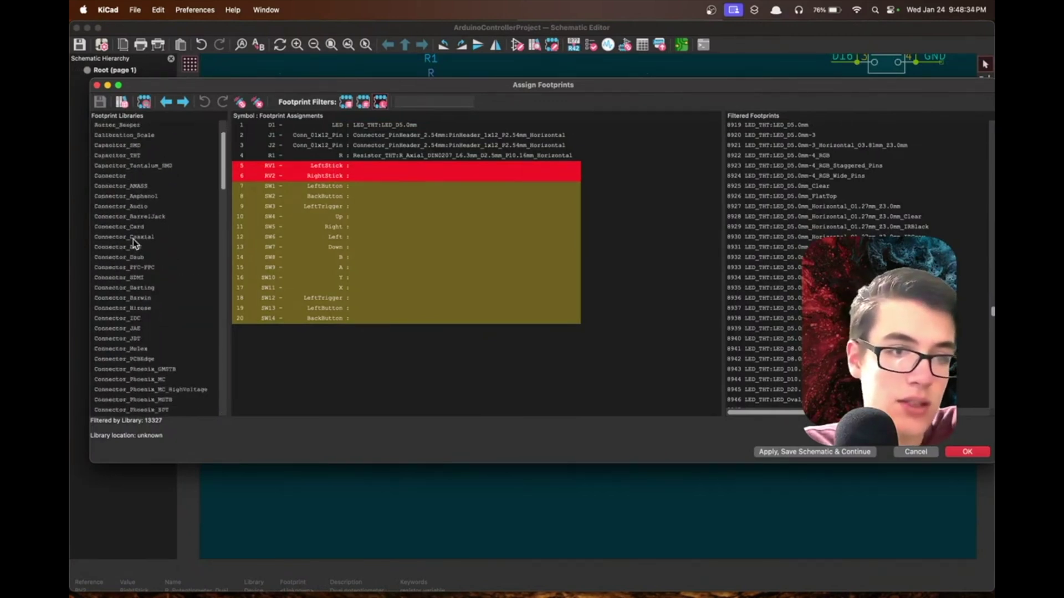
scroll(151, 241, "down", 3)
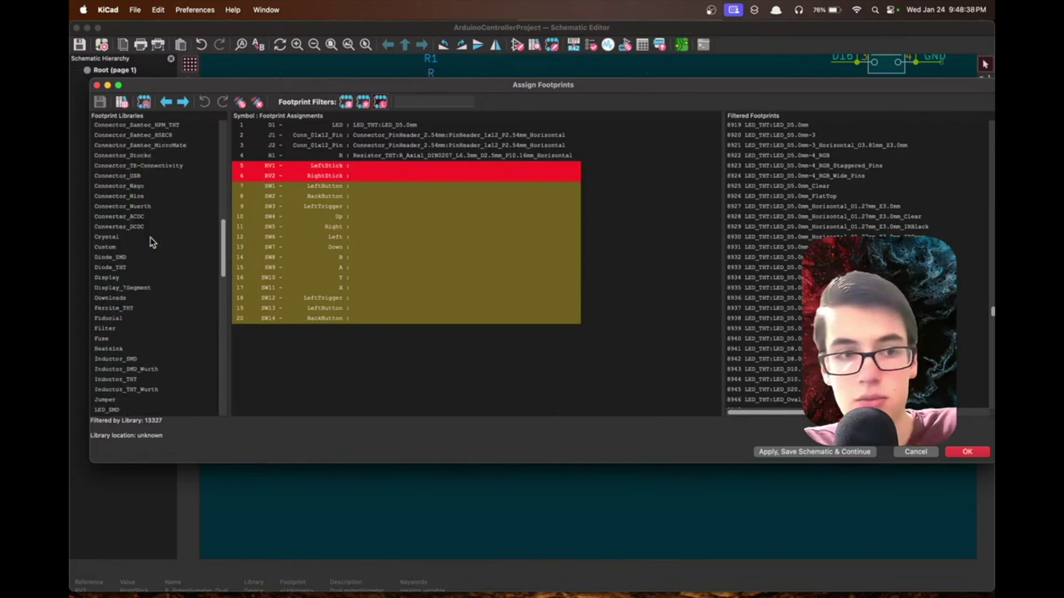
left_click(111, 298)
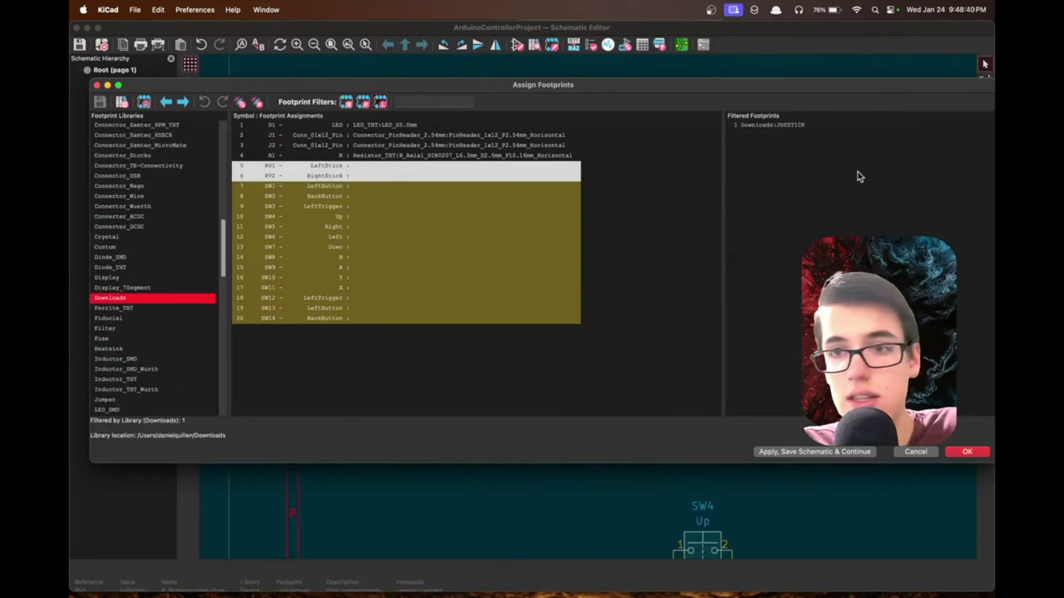
double_click(763, 127)
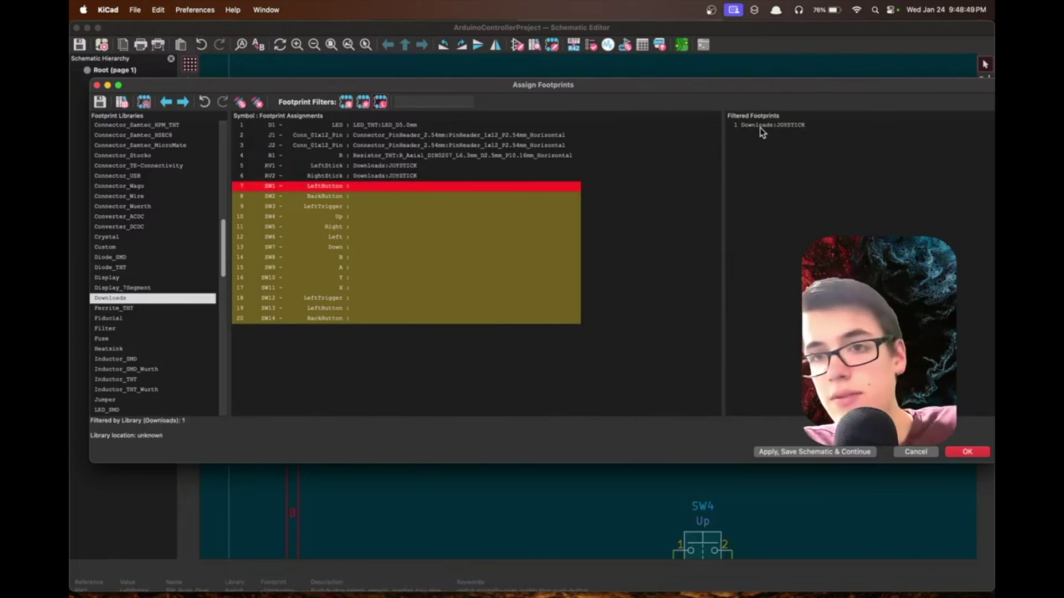
left_click(370, 166)
left_click(377, 185)
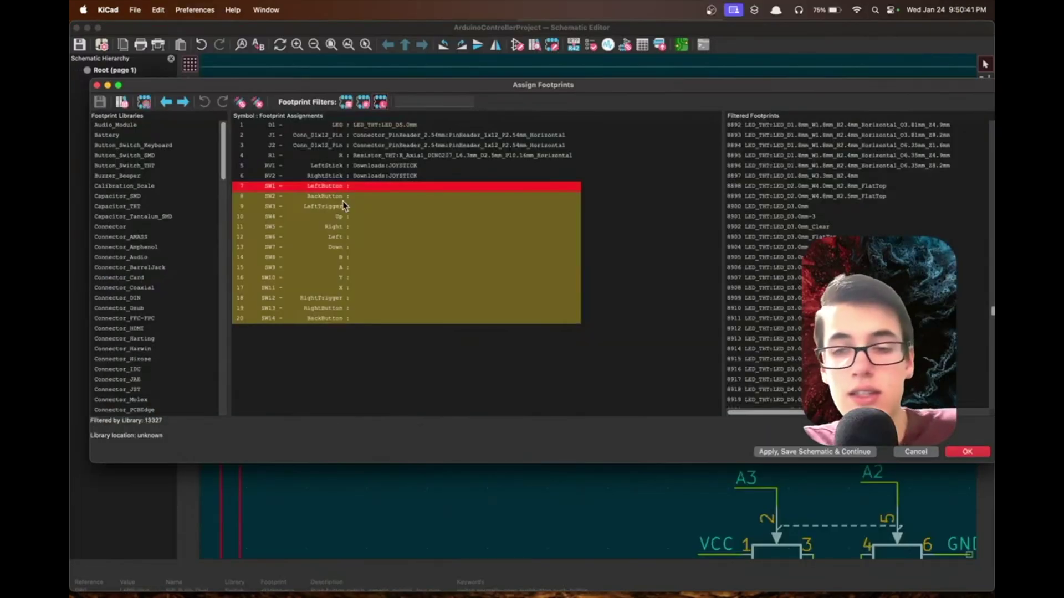
Select SW1, SW3, SW12 and SW13 and give them Button_Switch_THT:SW_Tactile_SKHH_Angled.
key("Up")
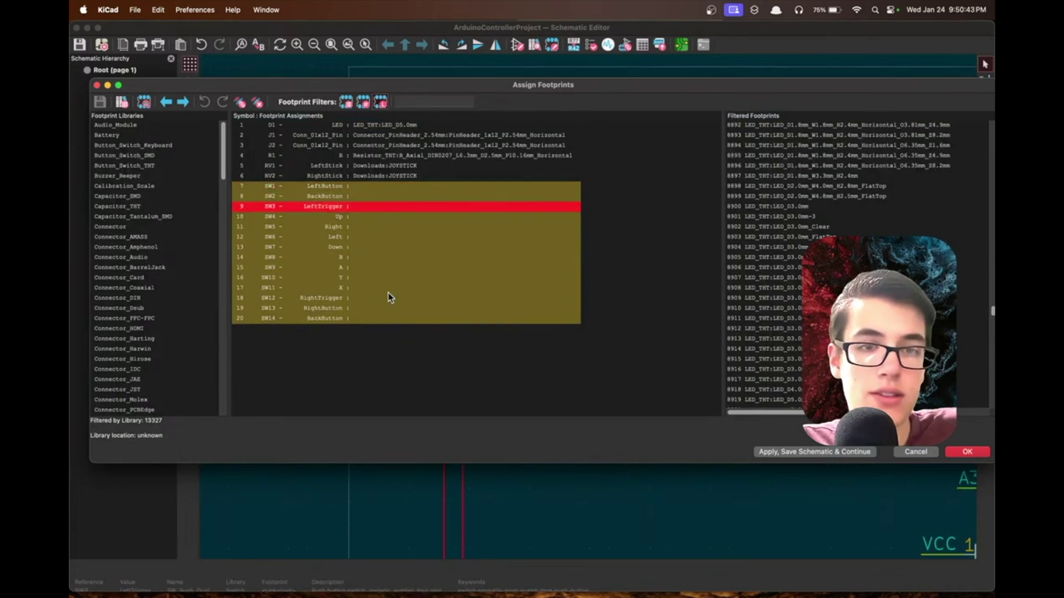
left_click(331, 298, "super")
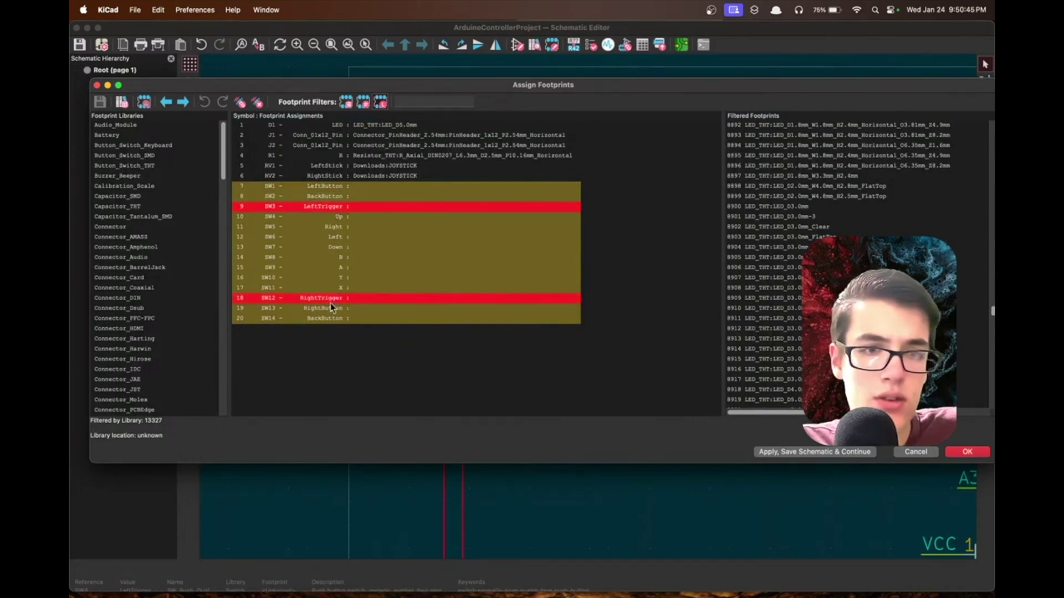
left_click(331, 307, "super")
left_click(324, 186, "super")
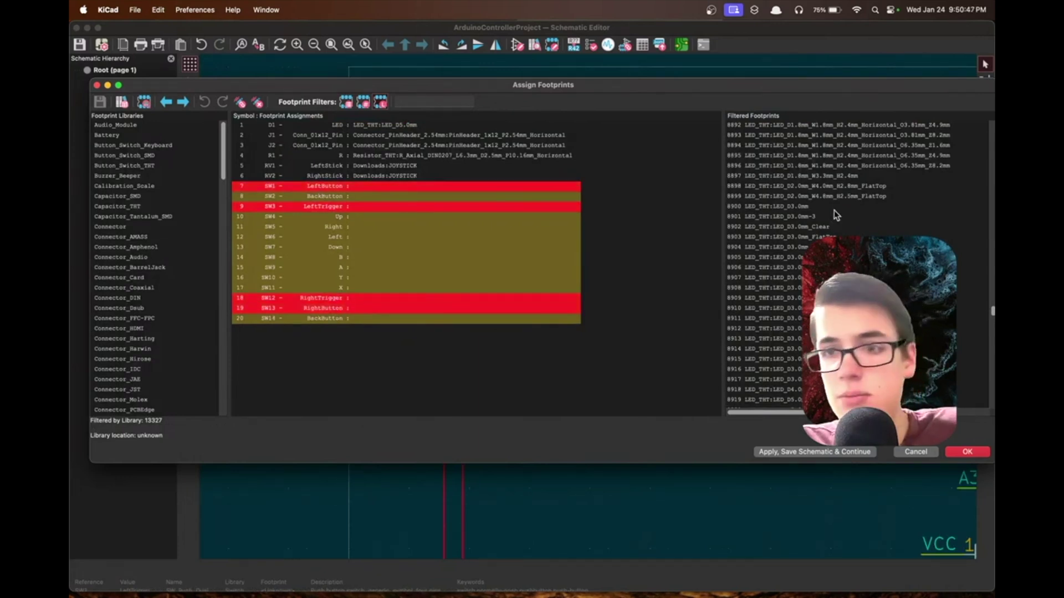
left_click(147, 166)
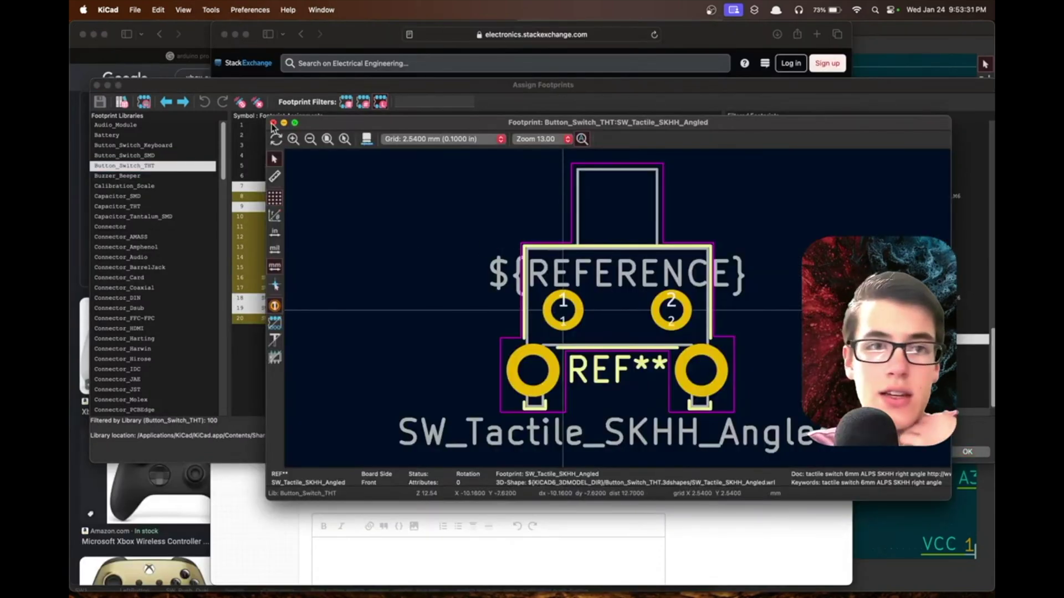
left_click(271, 124)
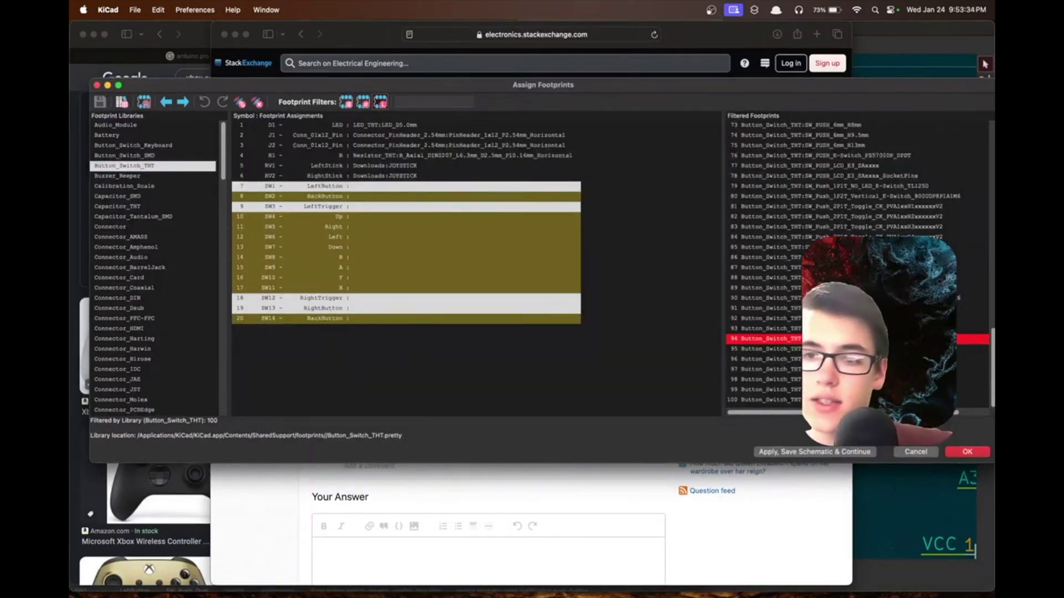
key("Return")
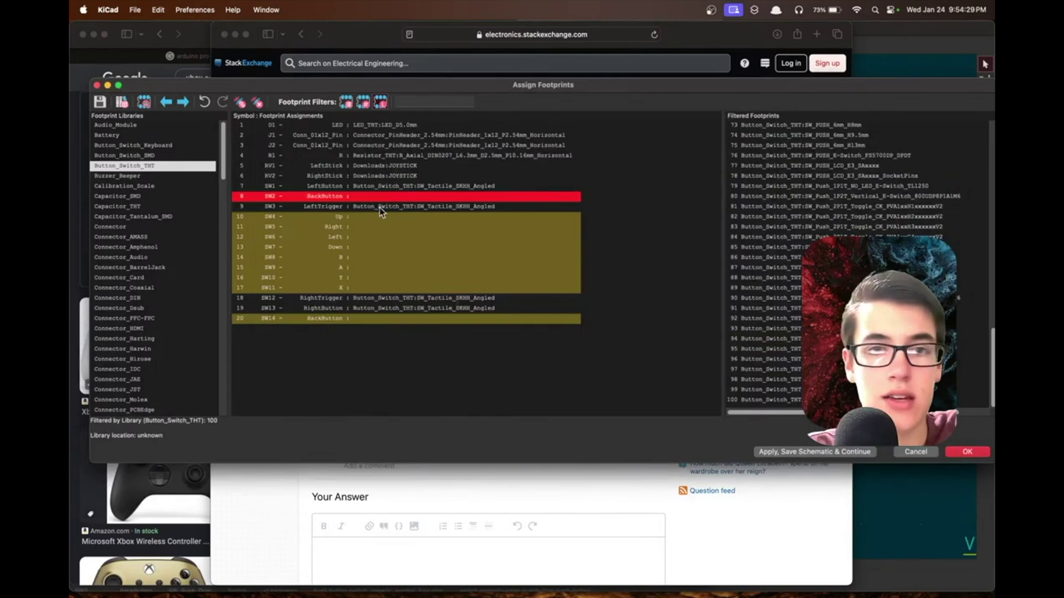
Select SW2, SW4–SW11 and SW14 and assign them the Push_E-Switch_KS01Q01 footprint.
left_click(342, 197)
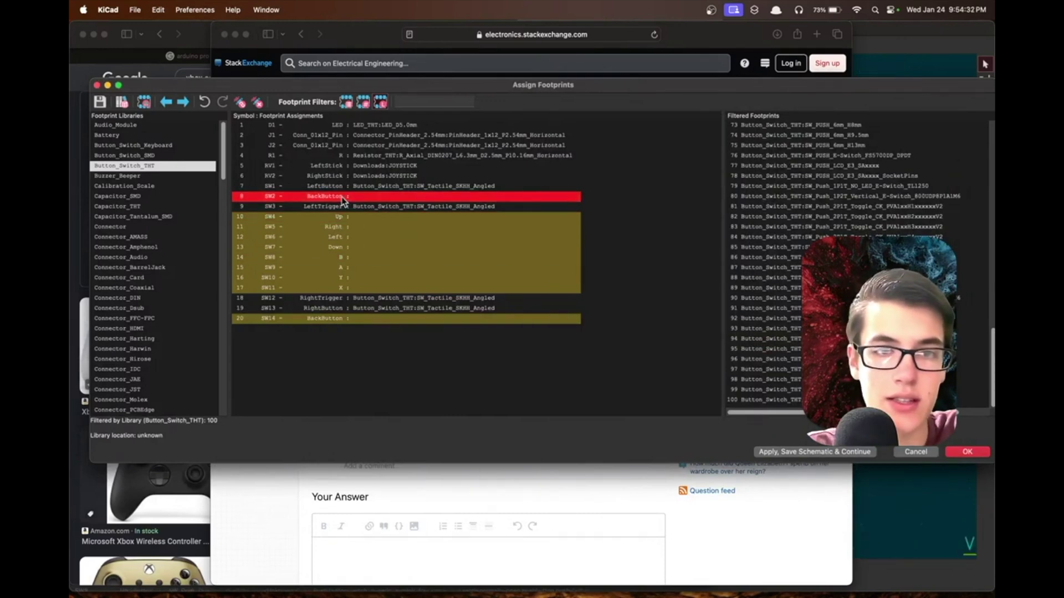
left_click(344, 272, "shift")
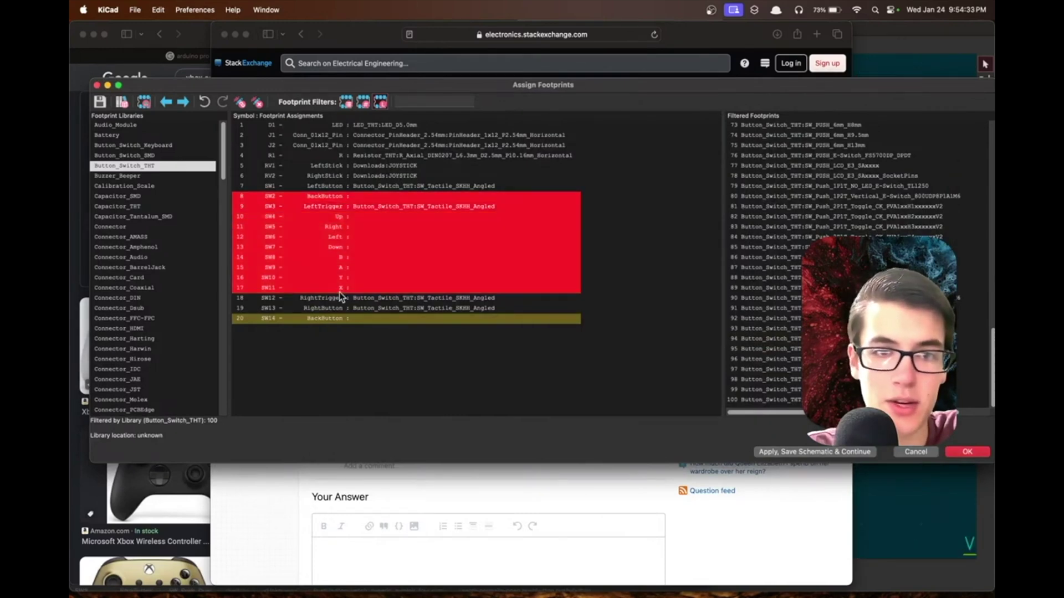
left_click(361, 320, "super")
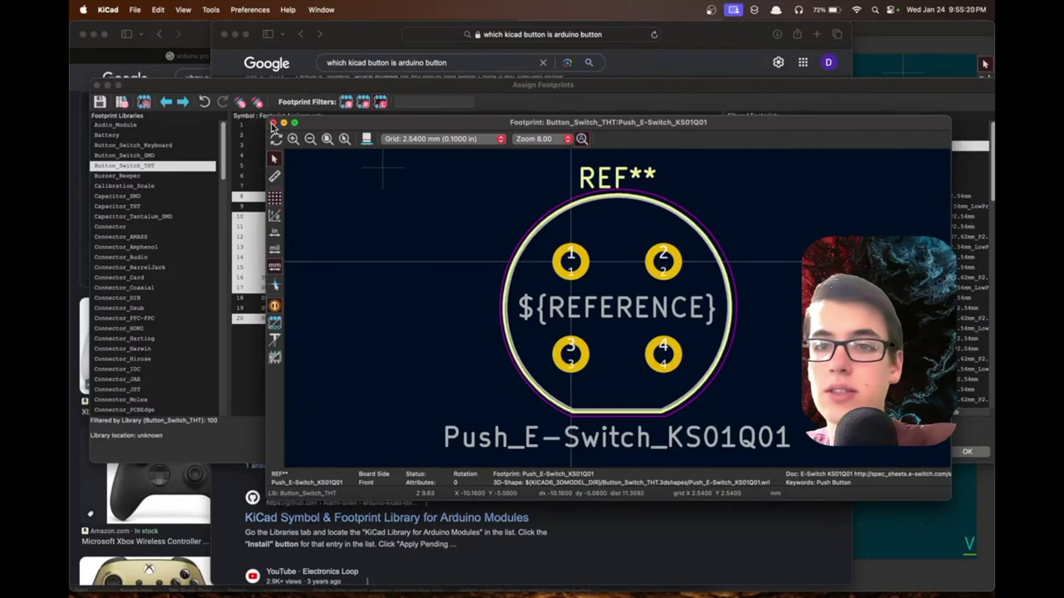
left_click(273, 122)
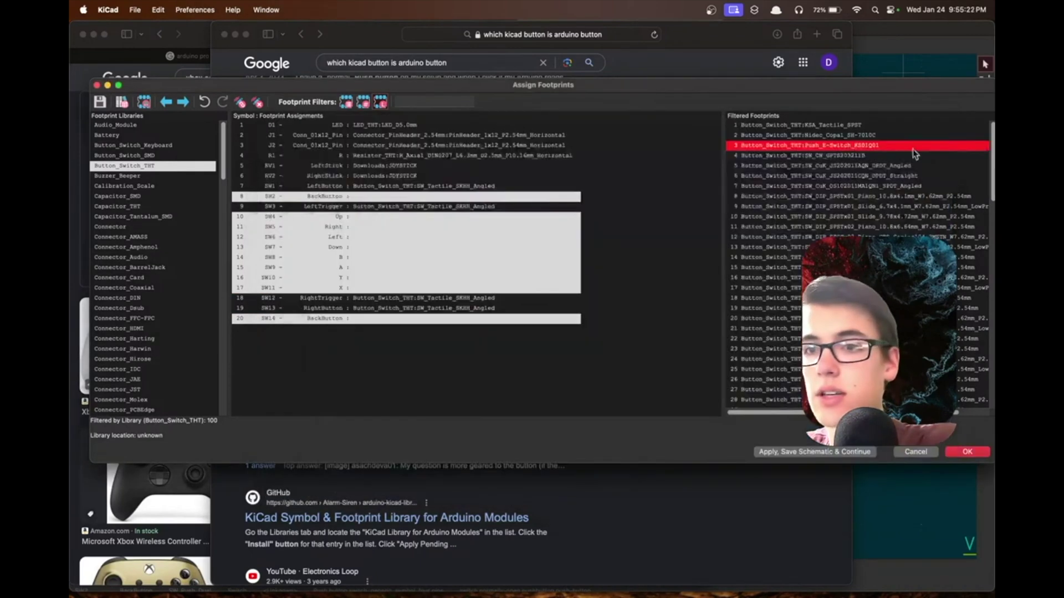
double_click(806, 151)
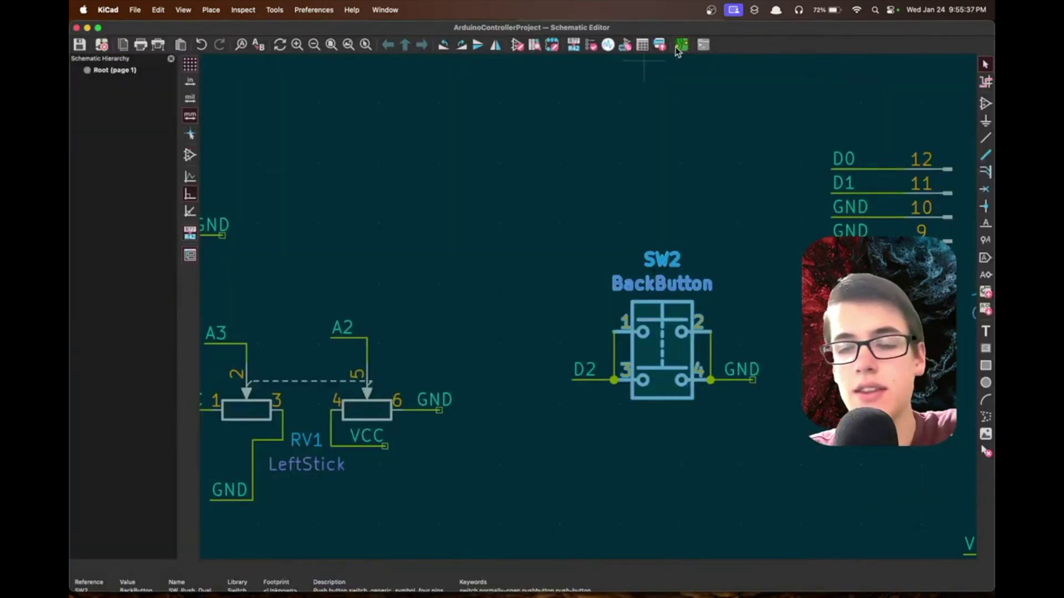
scroll(680, 377, "down", 5)
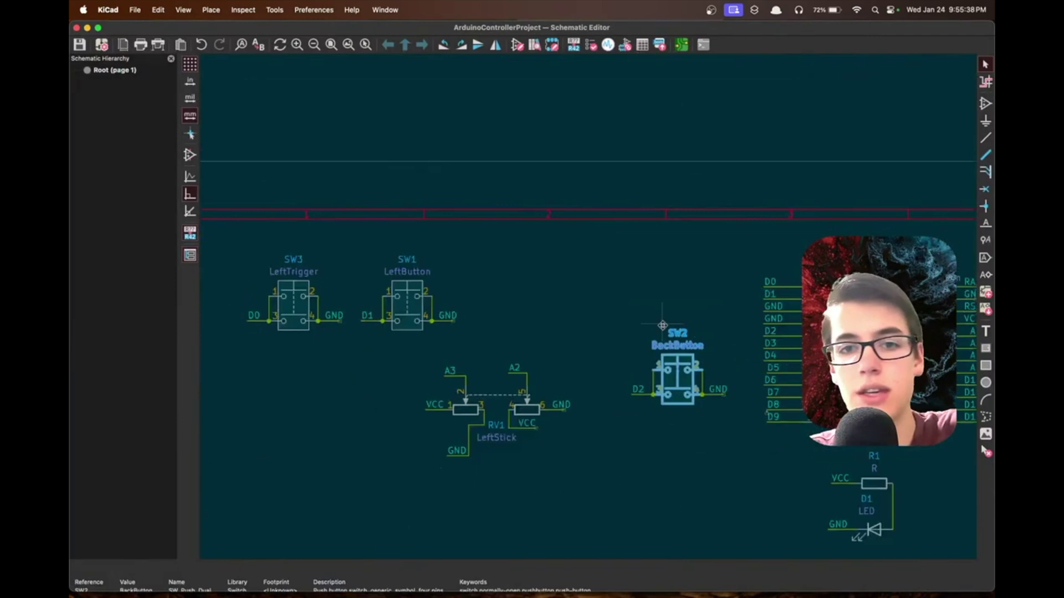
scroll(663, 327, "down", 4)
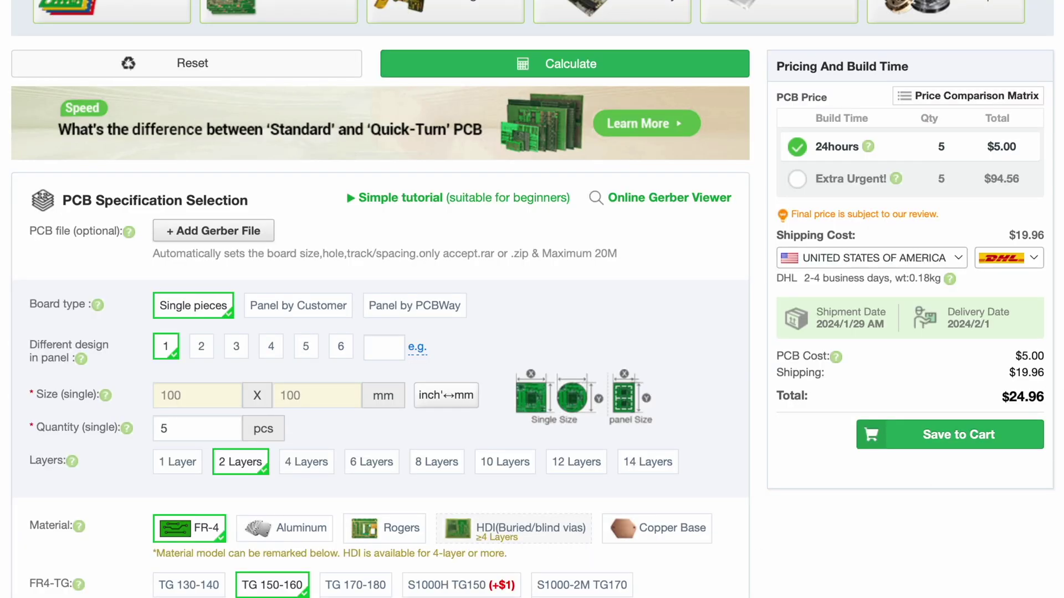
Scroll through the PCBWay quote form reviewing layers, thickness, solder mask and surface finish.
scroll(532, 299, "down", 3)
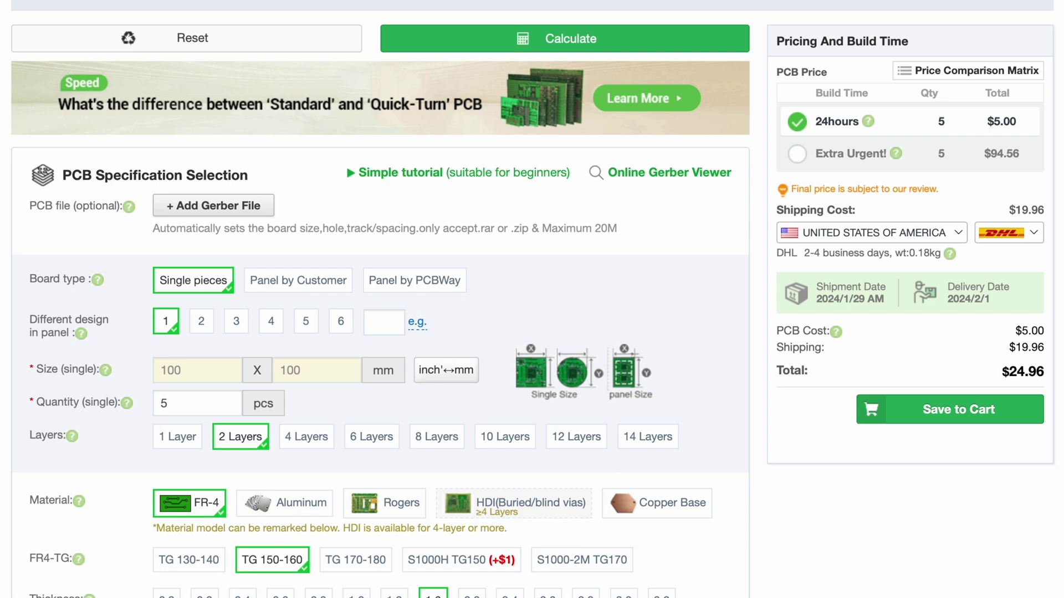
scroll(531, 300, "down", 4)
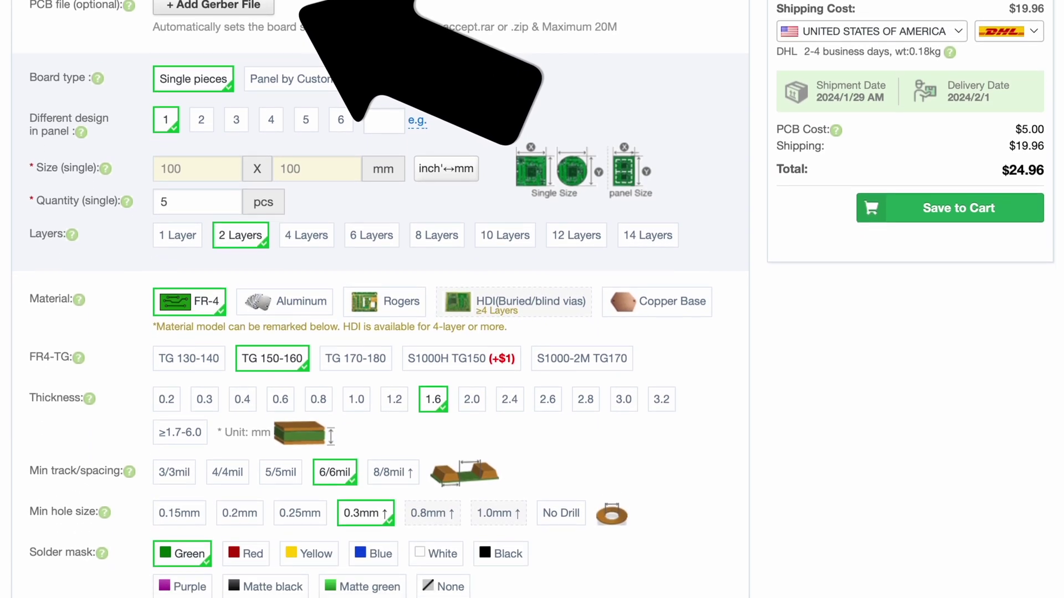
scroll(532, 299, "down", 4)
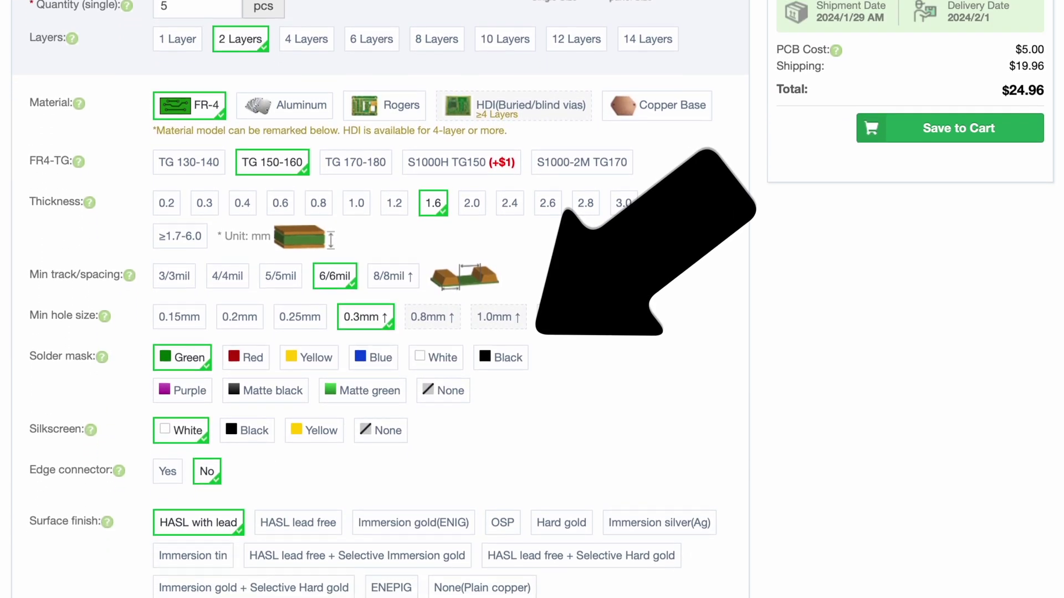
scroll(532, 300, "down", 1)
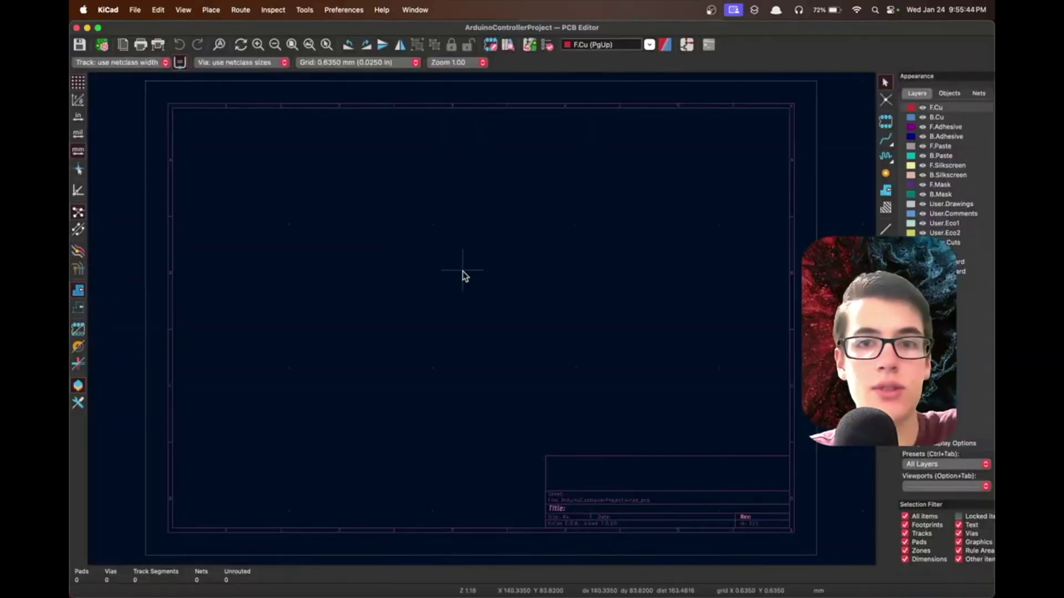
Push the schematic's footprints onto the board with Update PCB from Schematic (F8).
left_click(530, 49)
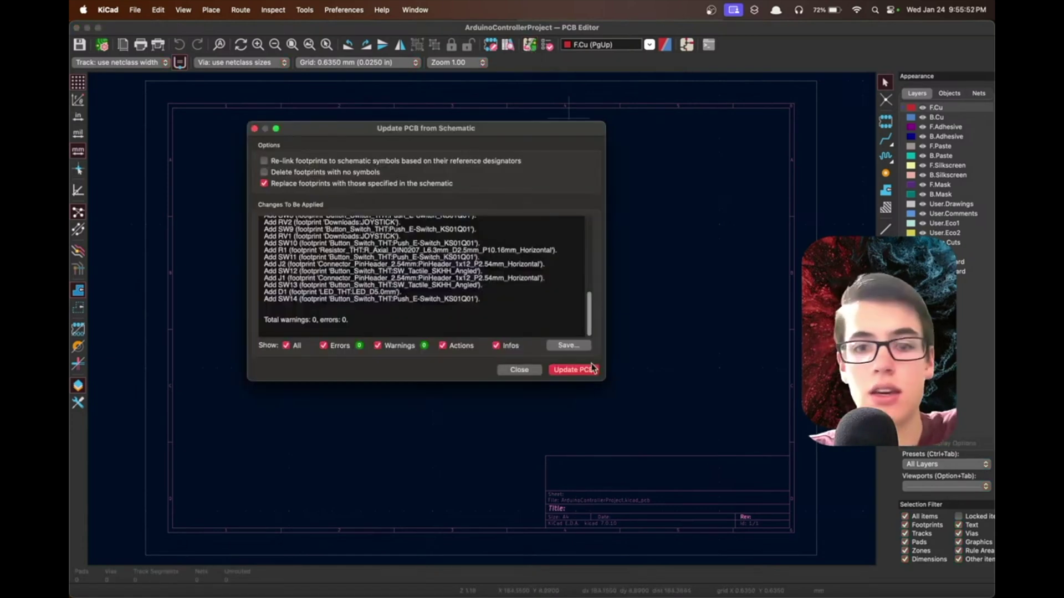
left_click(573, 370)
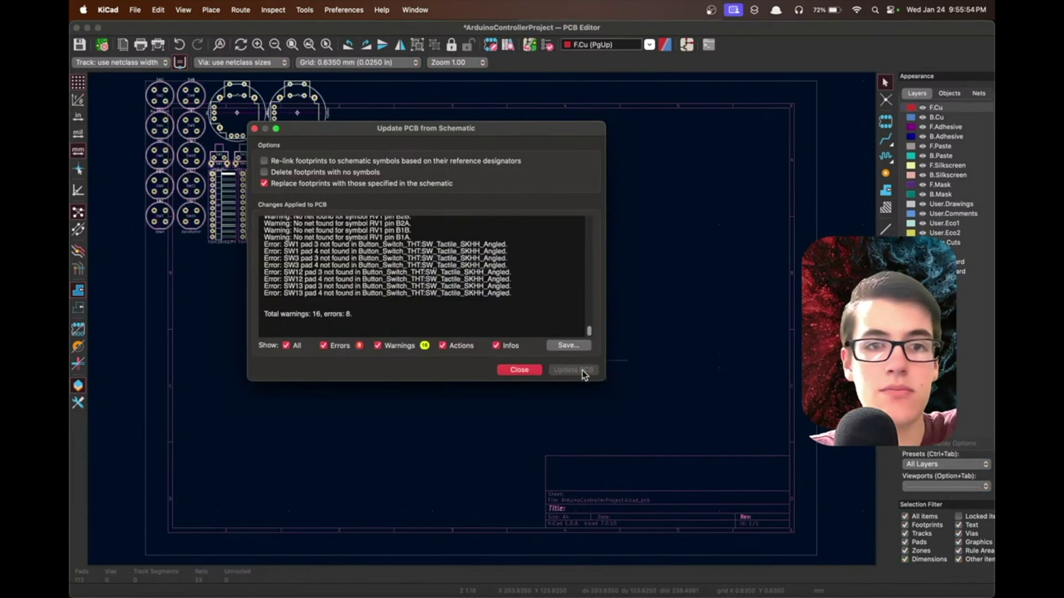
Drop the 20 new footprints from the update onto the board.
left_click(254, 129)
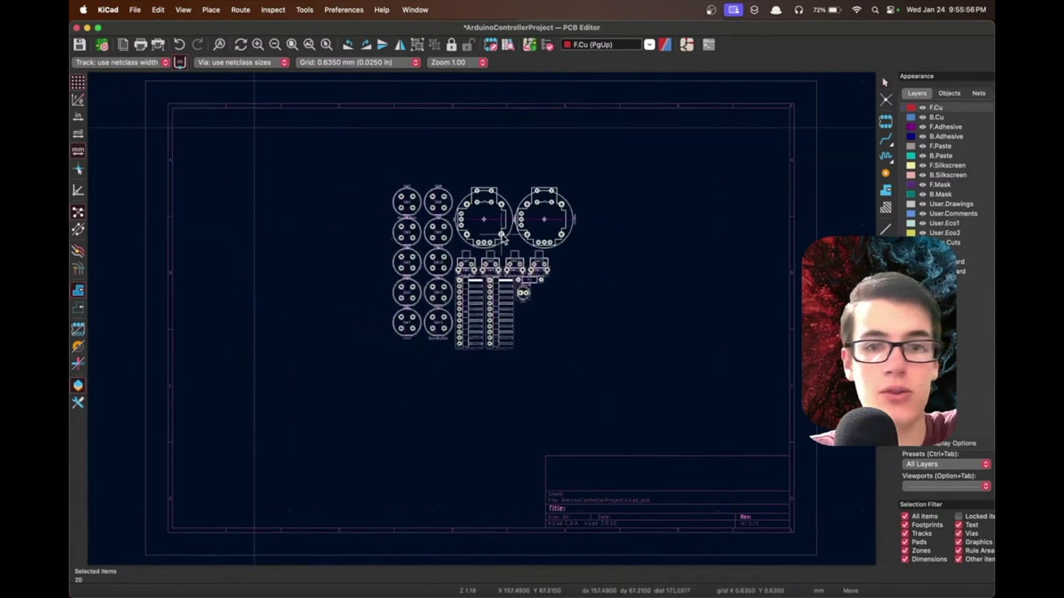
left_click(470, 190)
left_click(536, 266)
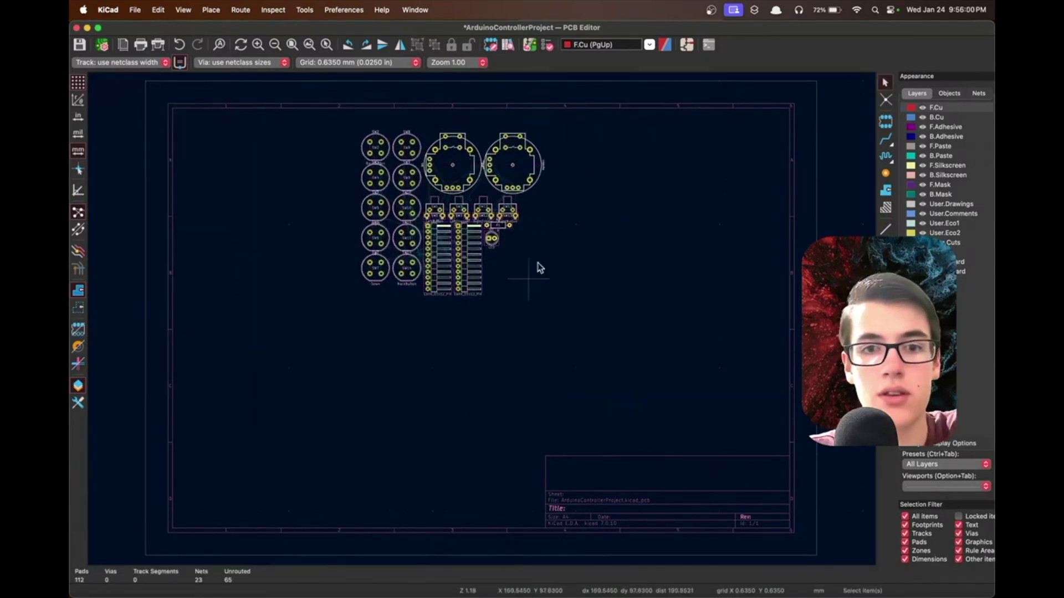
scroll(499, 216, "up", 5)
scroll(483, 324, "down", 3)
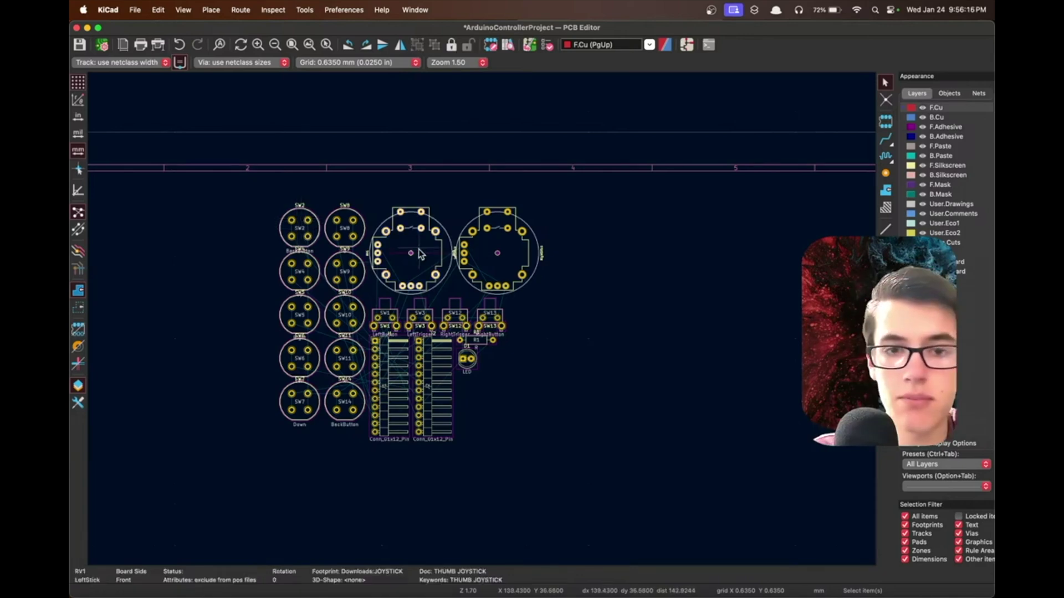
Move the left joystick to the far left and the right joystick lower down.
left_click_drag(410, 260, 142, 336)
left_click_drag(497, 266, 582, 514)
scroll(582, 514, "down", 5)
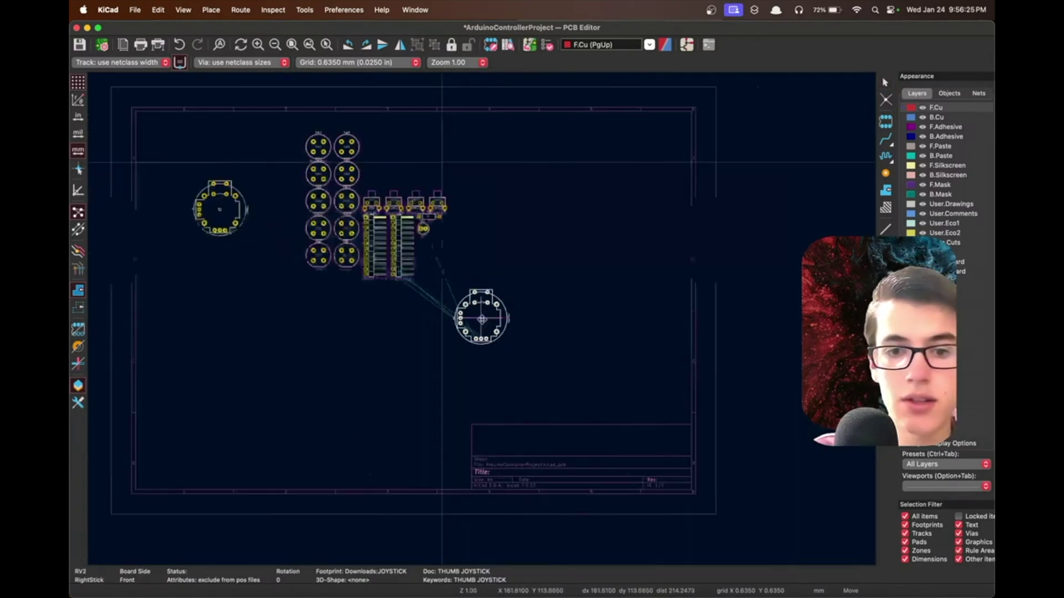
left_click(502, 337)
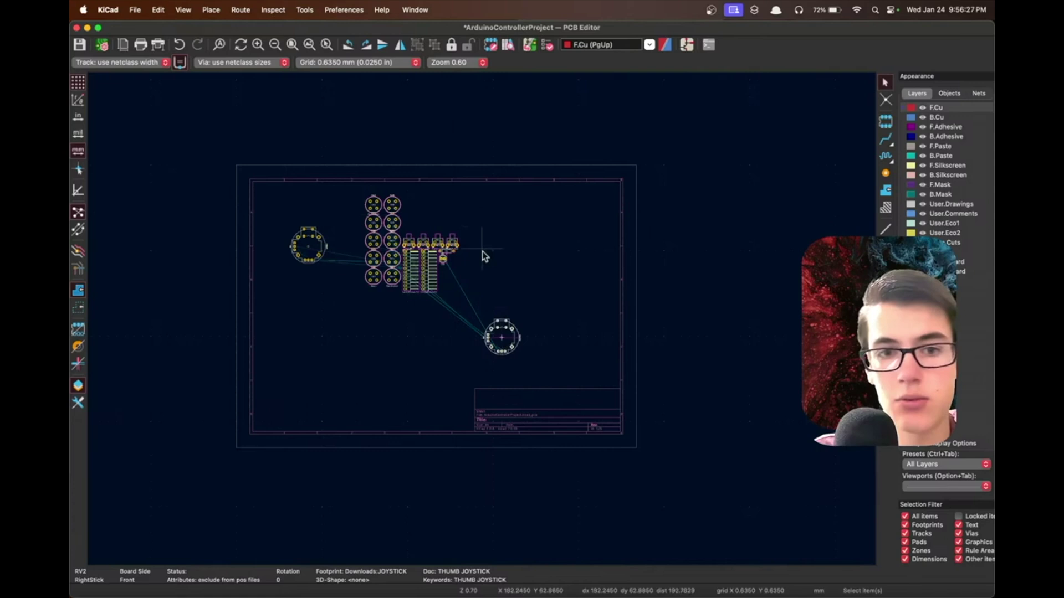
key("Escape")
scroll(485, 260, "up", 5)
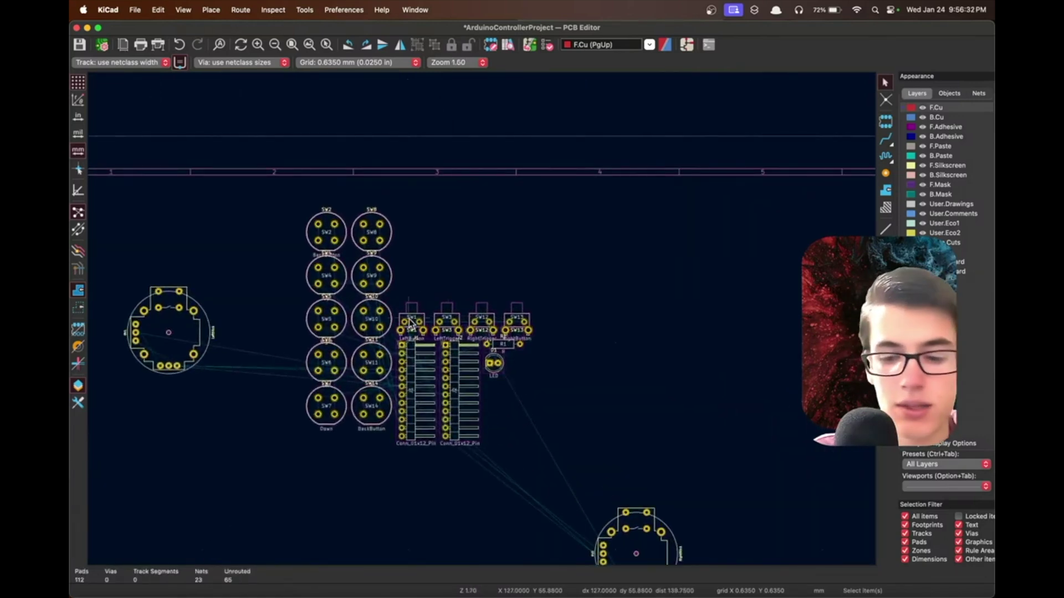
Place SW1 and SW3 at the upper left, SW12 and SW13 at the upper right, and move J2 away from J1.
left_click_drag(412, 320, 193, 220)
left_click(194, 219)
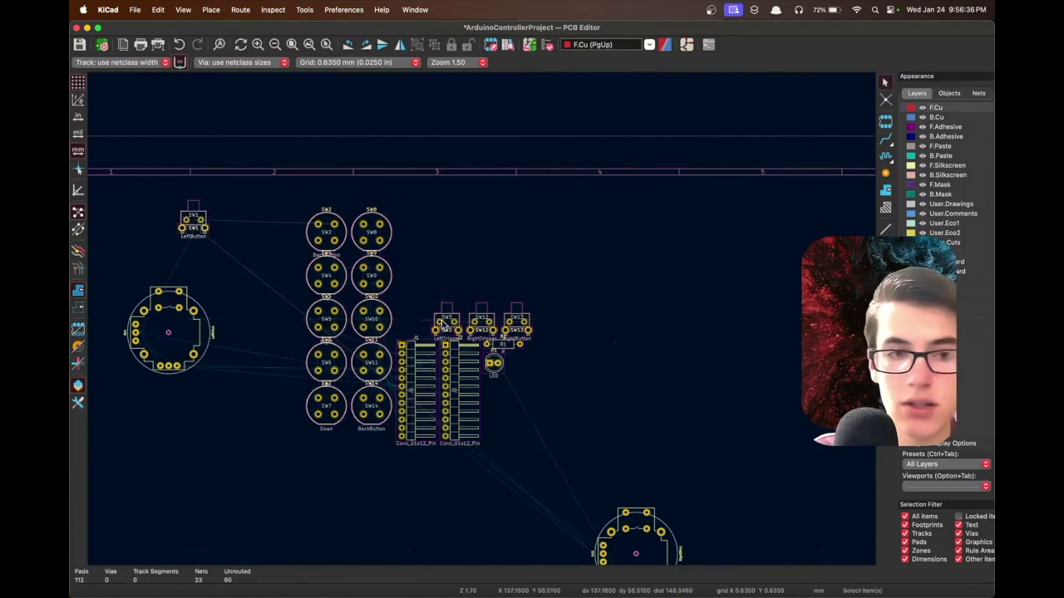
left_click_drag(443, 324, 149, 231)
left_click(148, 232)
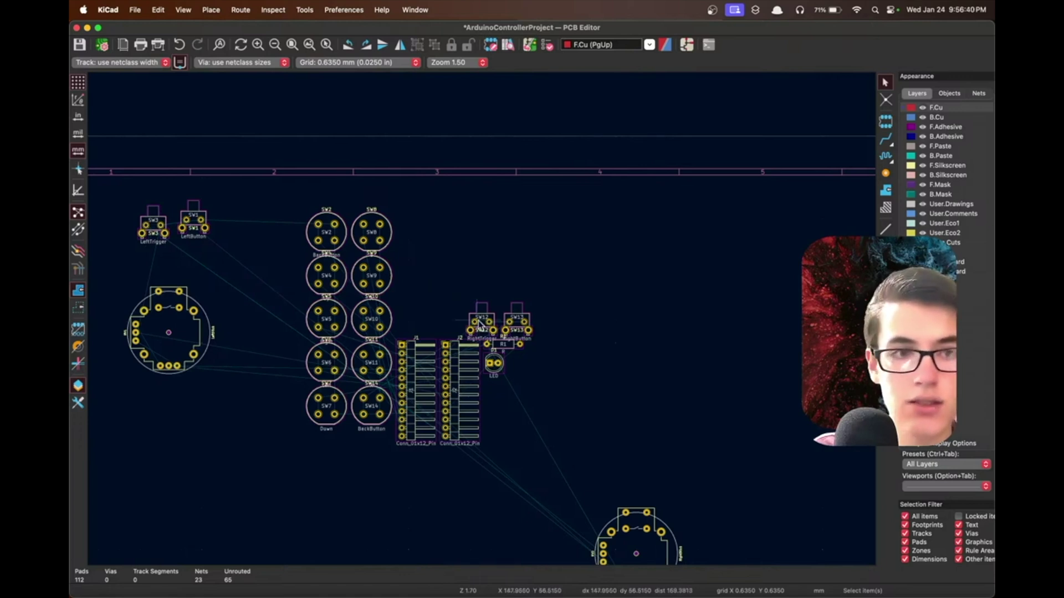
left_click_drag(480, 324, 843, 234)
left_click(612, 309)
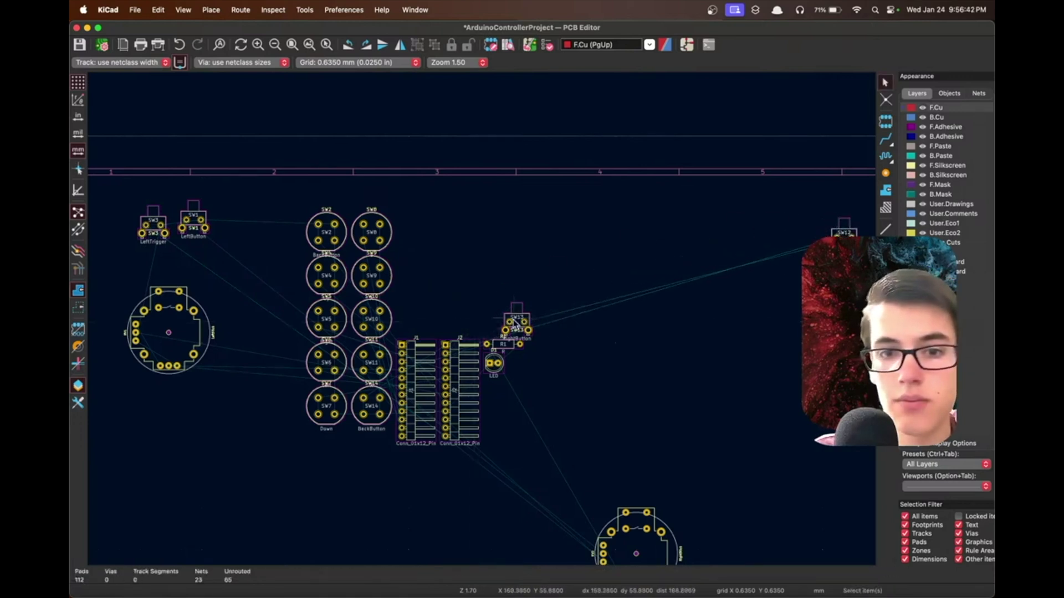
left_click_drag(515, 324, 788, 235)
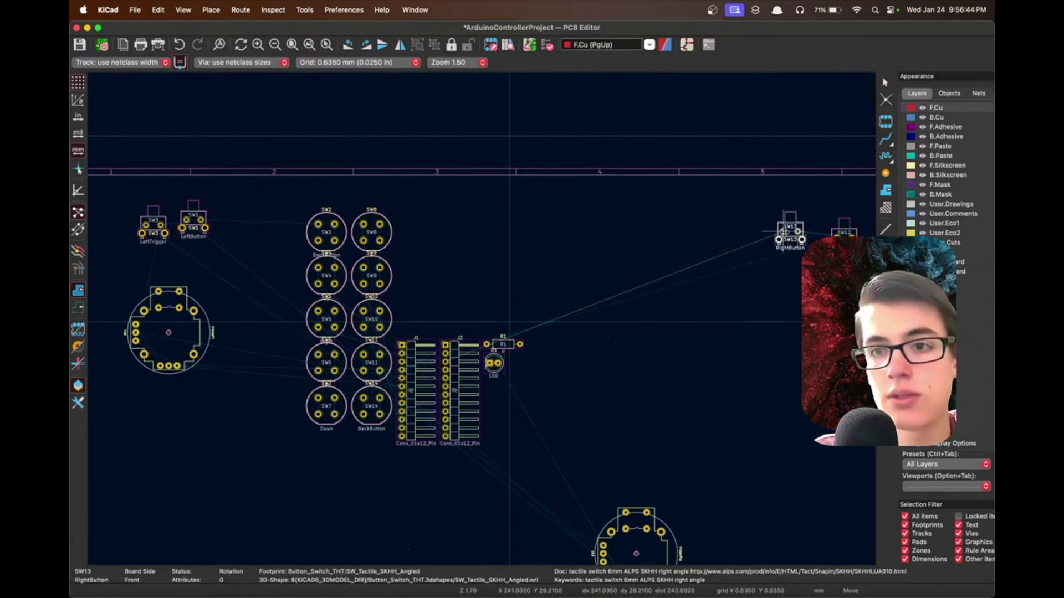
left_click(784, 295)
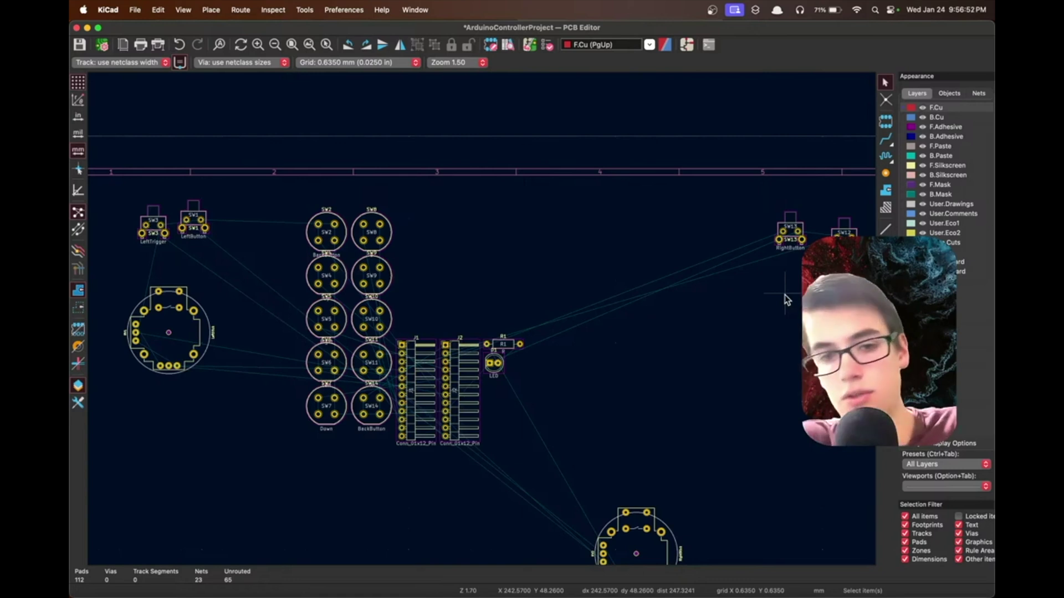
left_click_drag(446, 379, 557, 287)
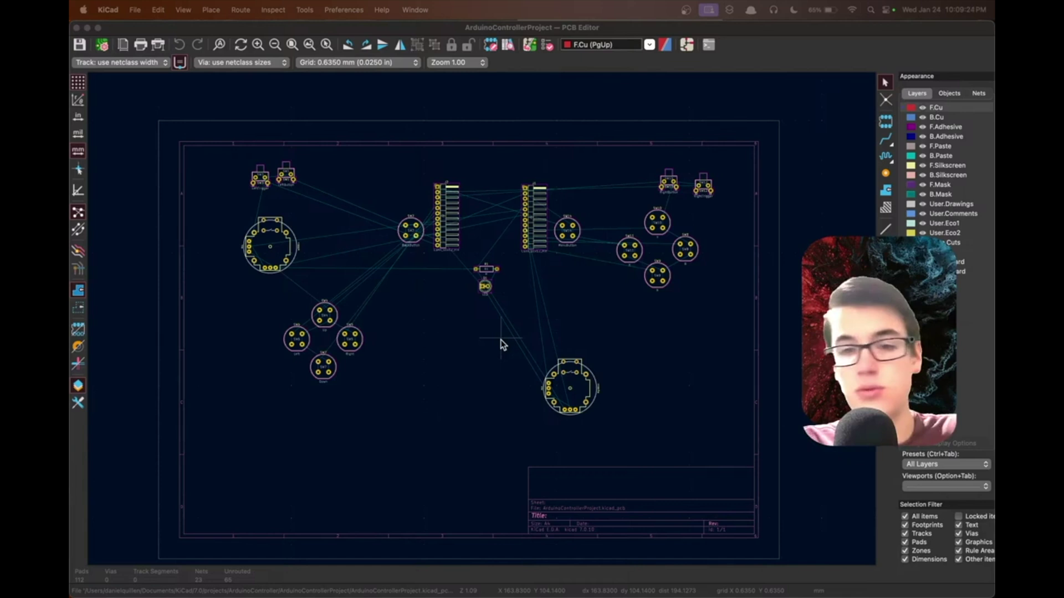
Import finalcontrolleroutline.dxf onto Edge.Cuts at scale 0.021500 around the footprints.
left_click(134, 9)
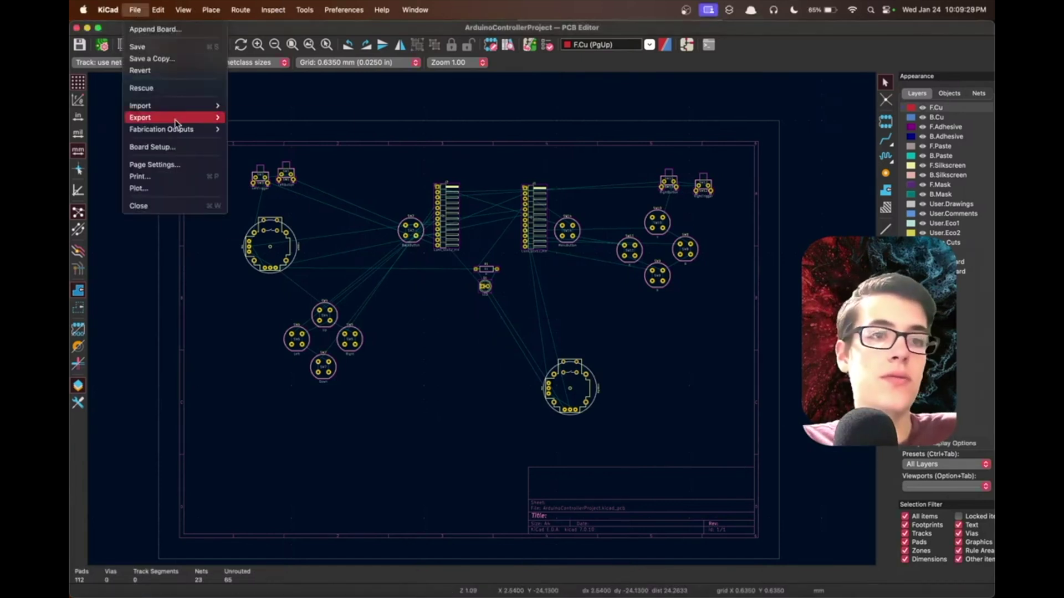
mouse_move(163, 106)
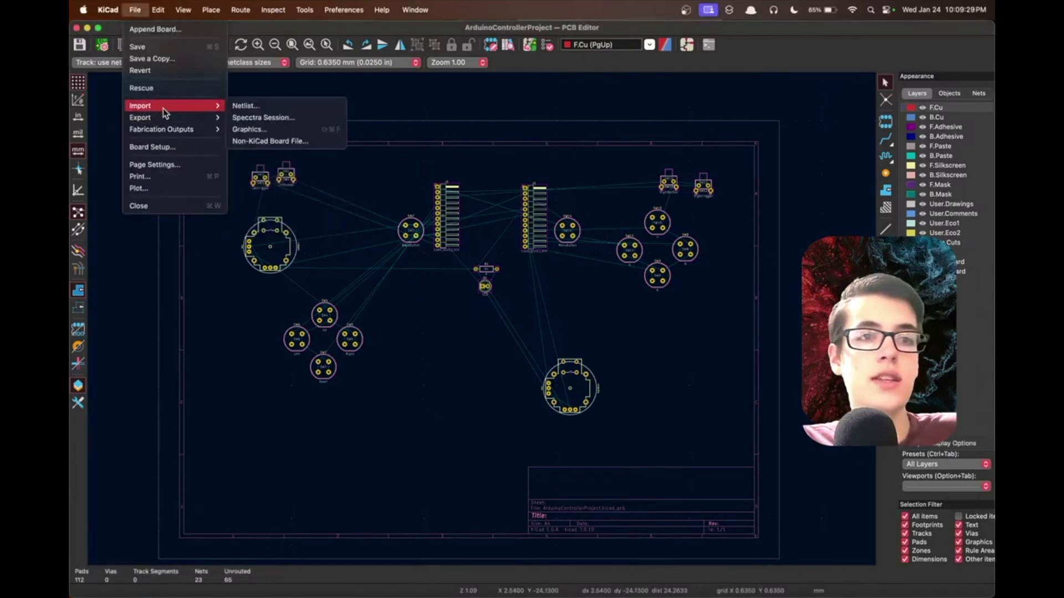
left_click(315, 131)
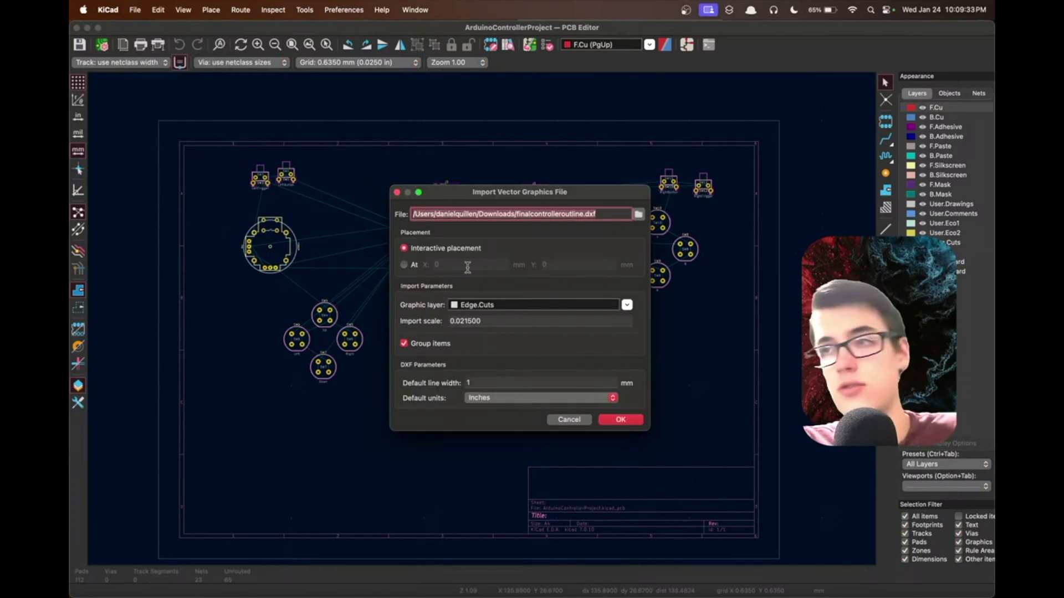
left_click_drag(561, 196, 608, 162)
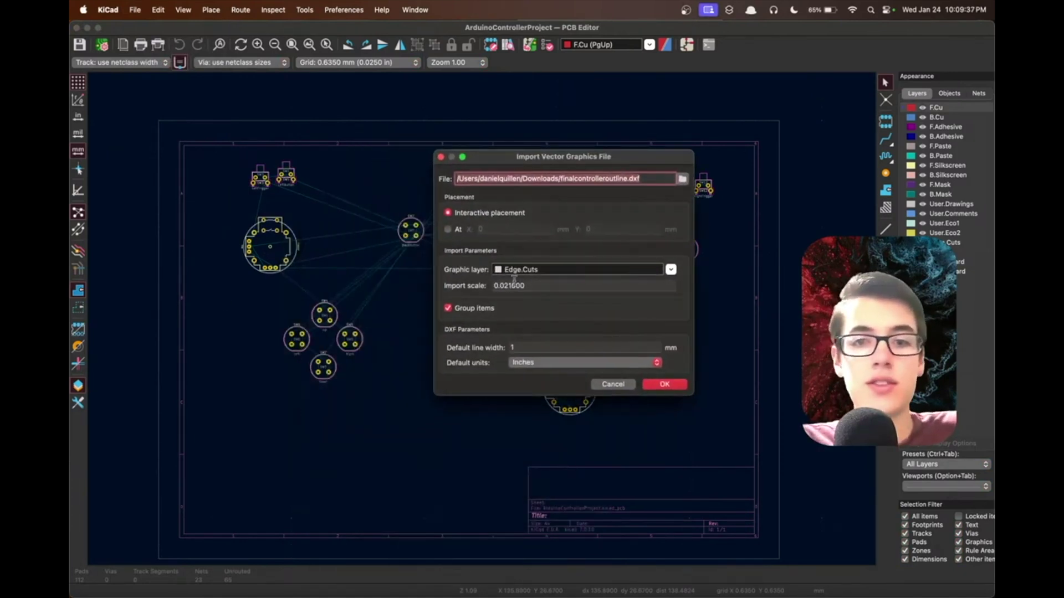
left_click(504, 288)
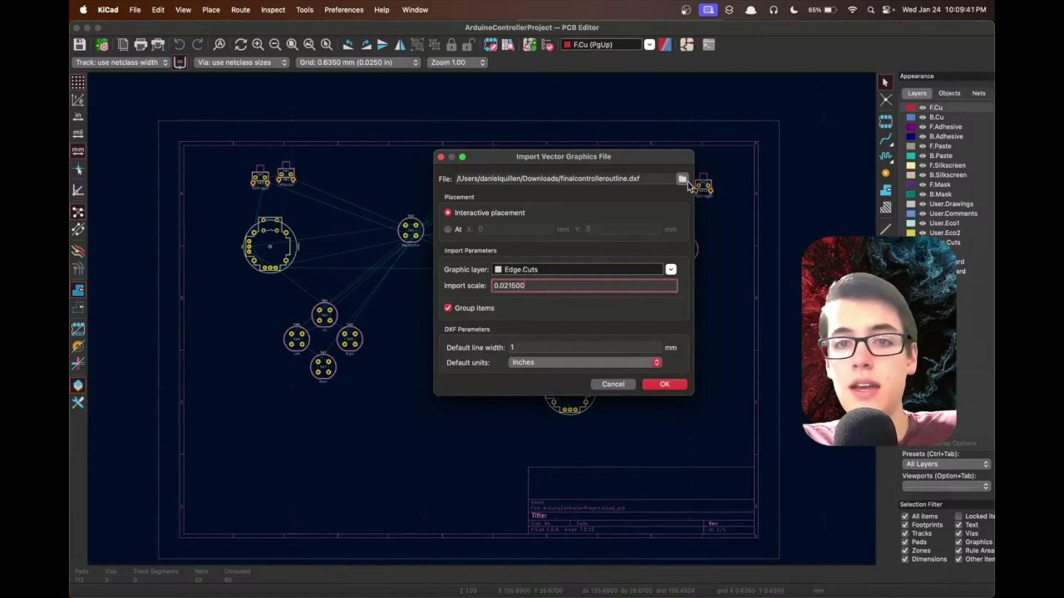
left_click_drag(572, 178, 635, 178)
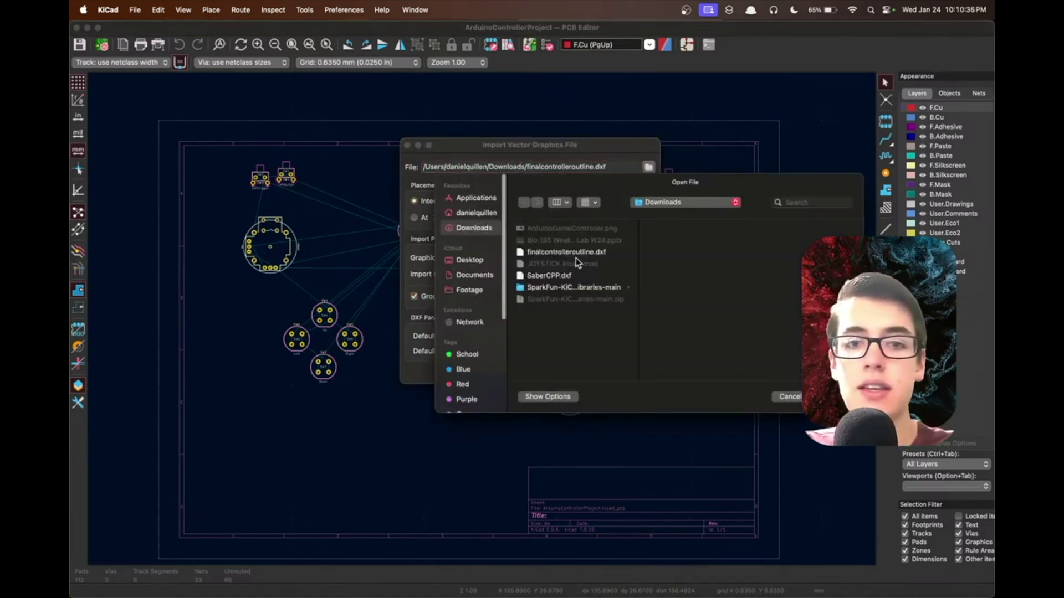
left_click(573, 253)
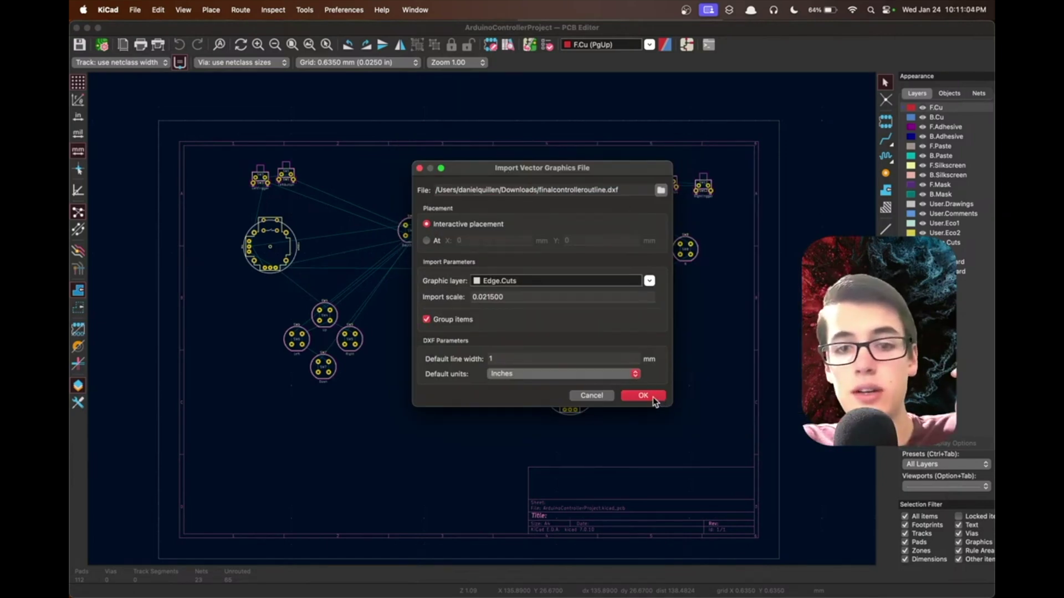
left_click(654, 400)
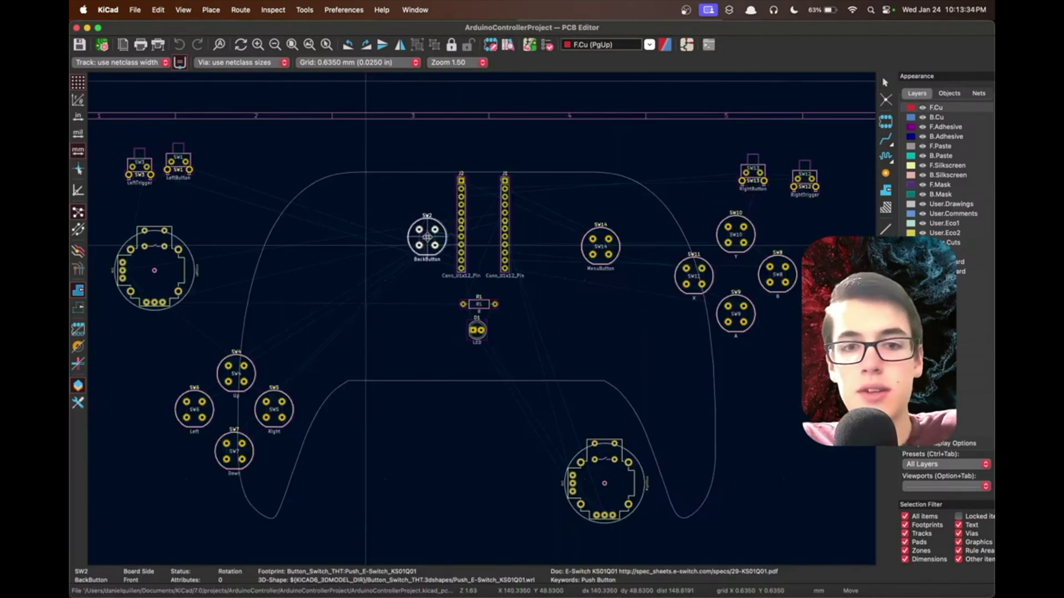
Move SW14 beside J1 and shift SW1, SW3 and SW13 inside the outline.
key("Escape")
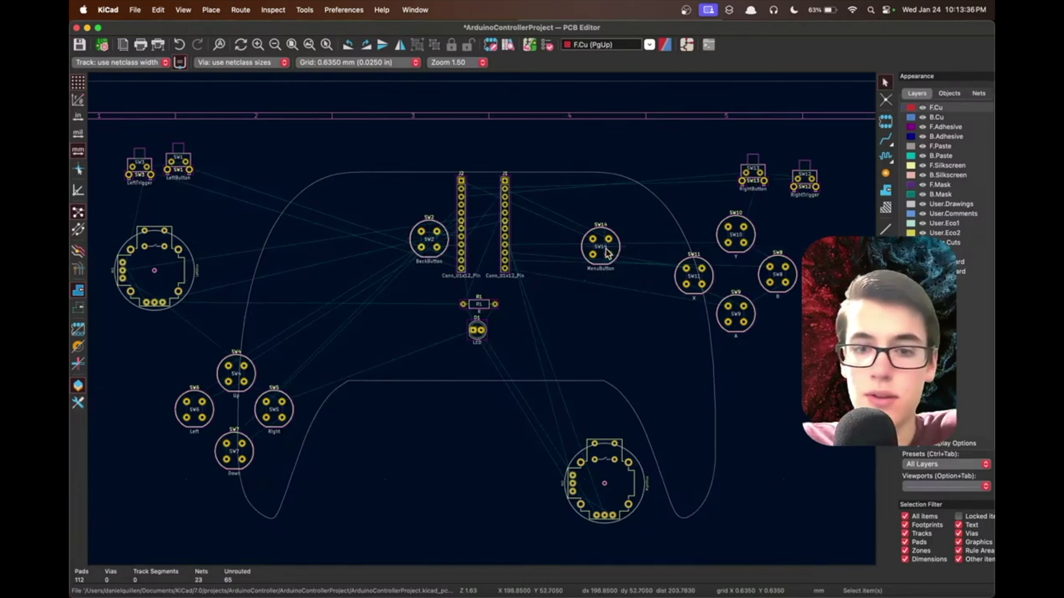
left_click_drag(601, 247, 537, 241)
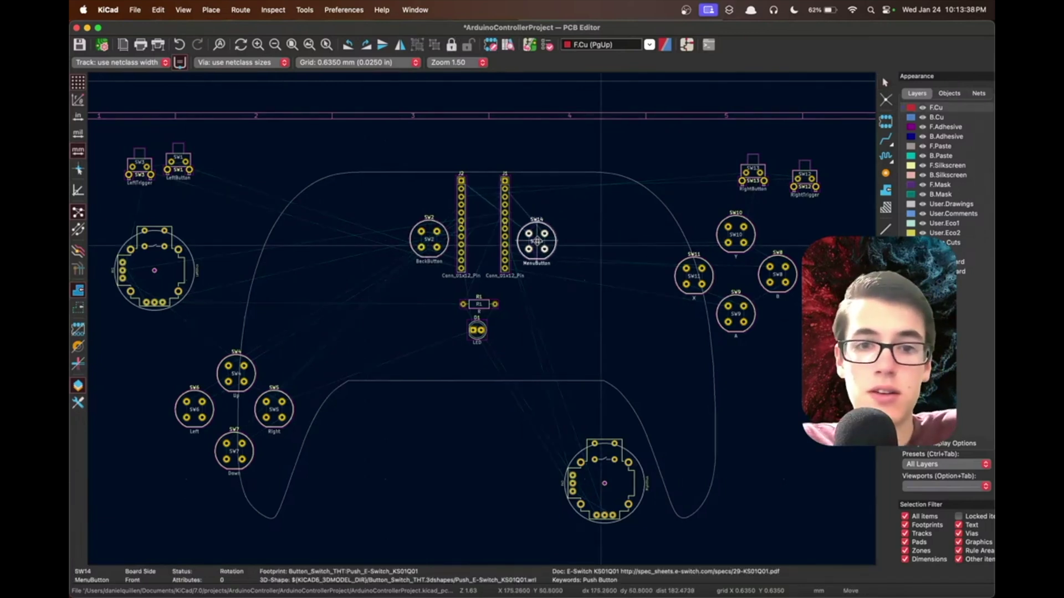
left_click_drag(178, 167, 356, 186)
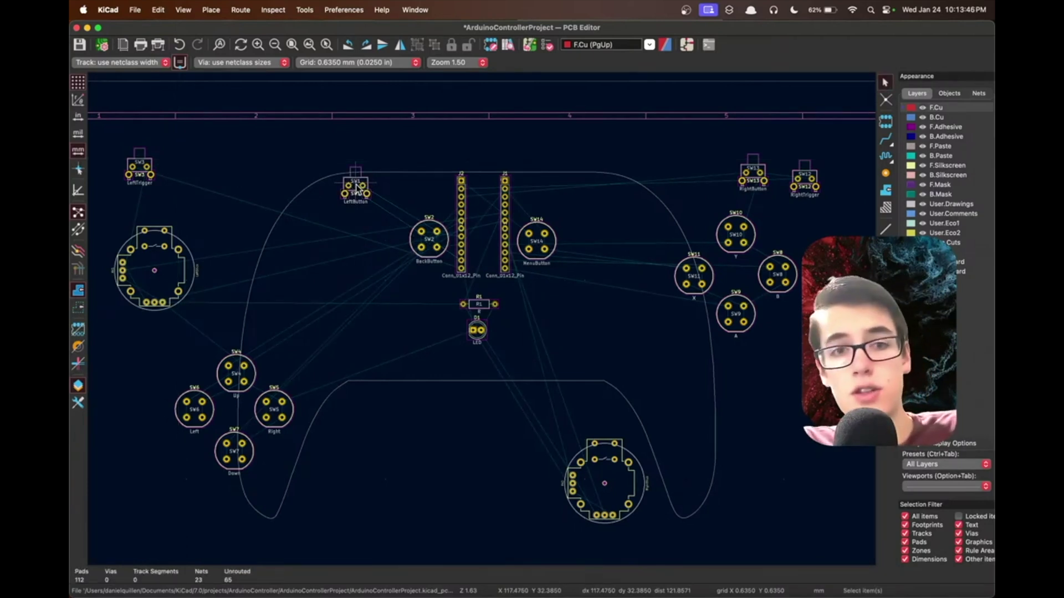
left_click_drag(140, 167, 324, 191)
scroll(323, 191, "up", 2)
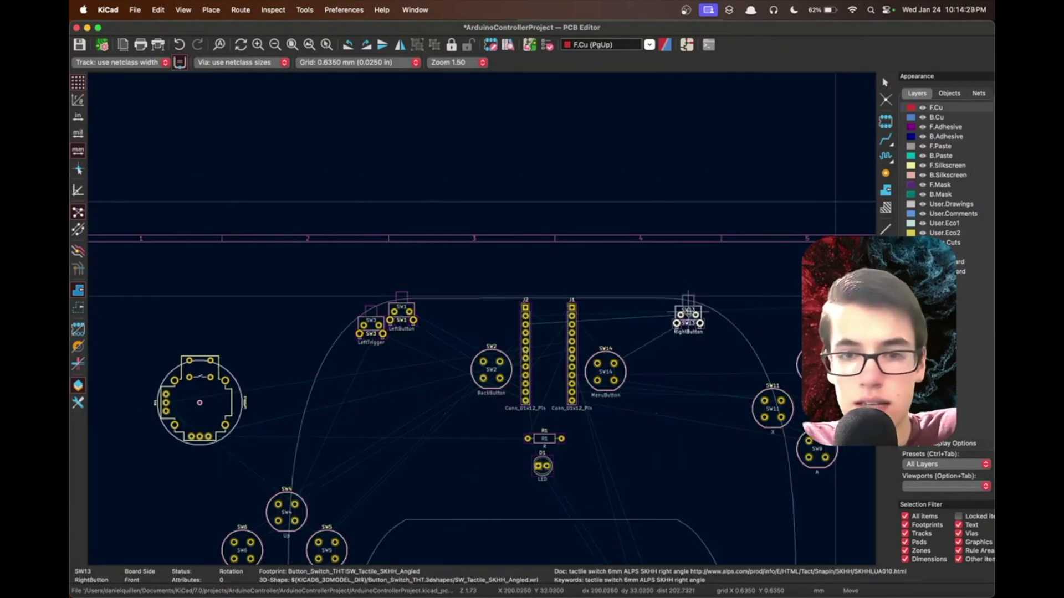
left_click(690, 315)
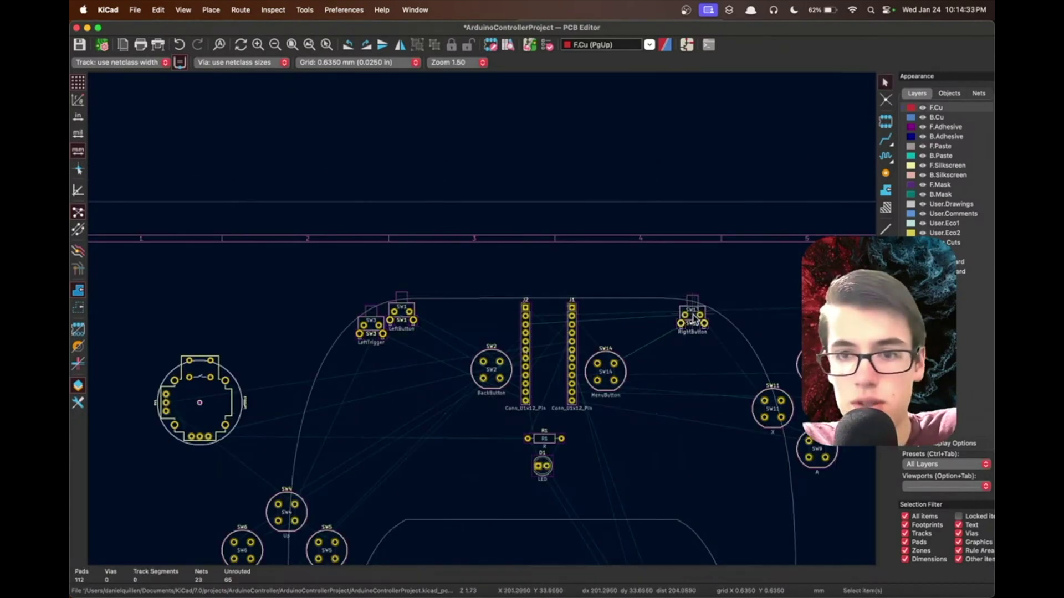
Place SW12 beside SW13, the right joystick toward the centre, and LED D1 under R1.
scroll(484, 325, "right", 5)
key("m")
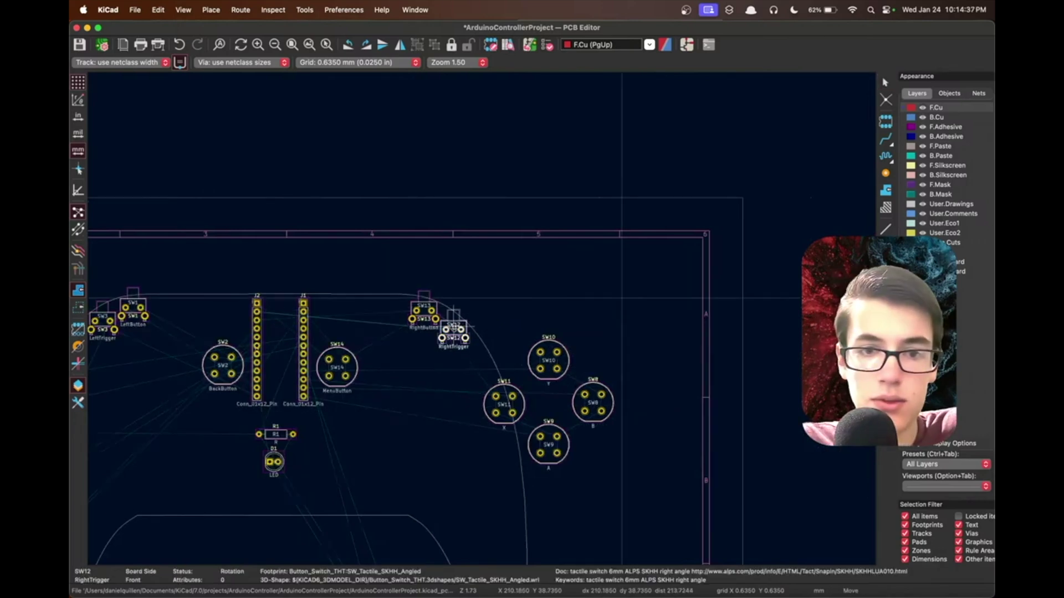
left_click(455, 332)
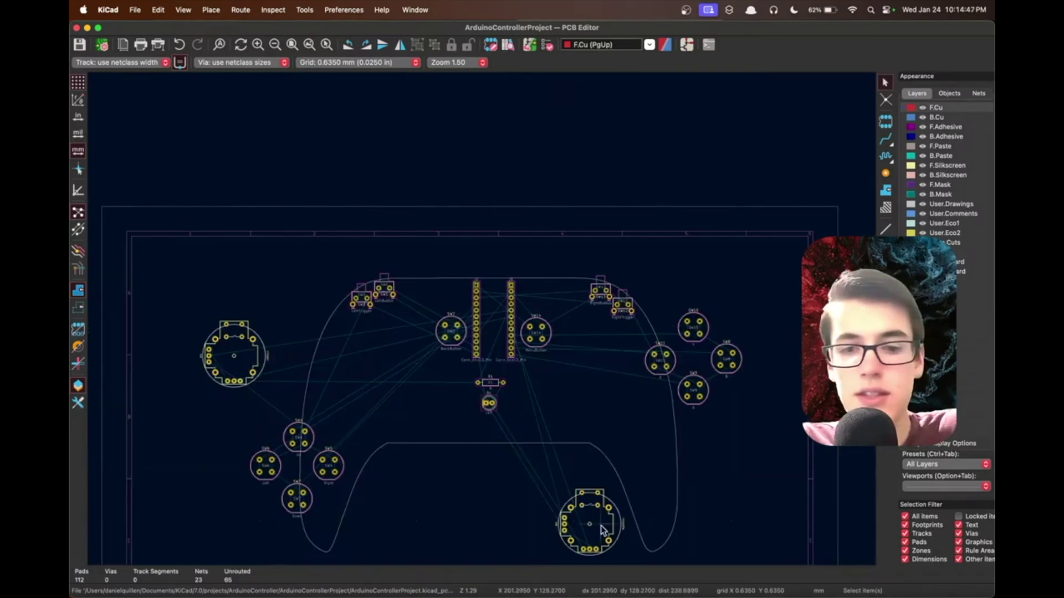
key("m")
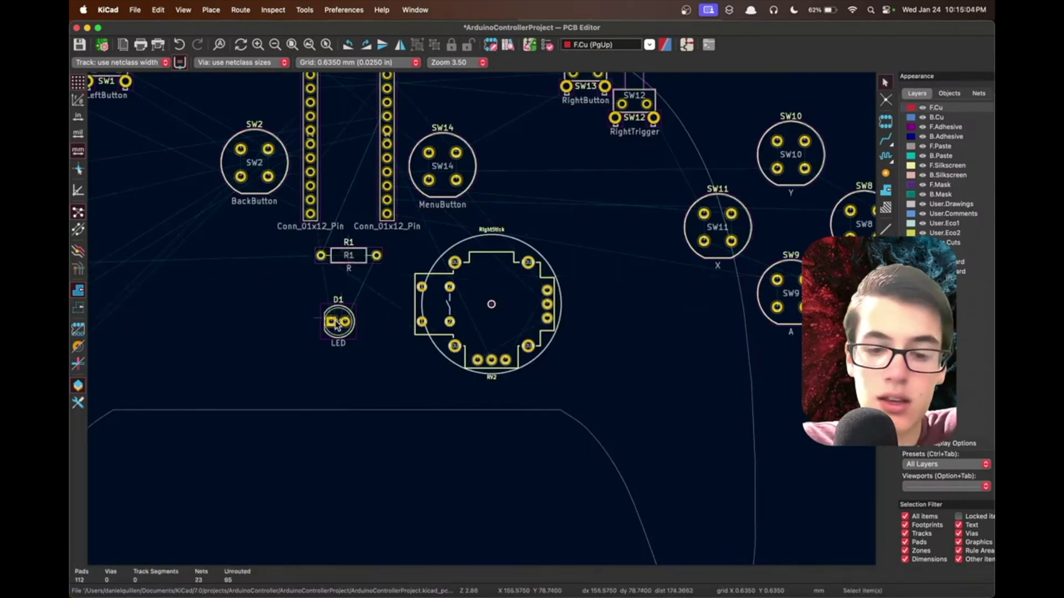
left_click_drag(337, 324, 347, 297)
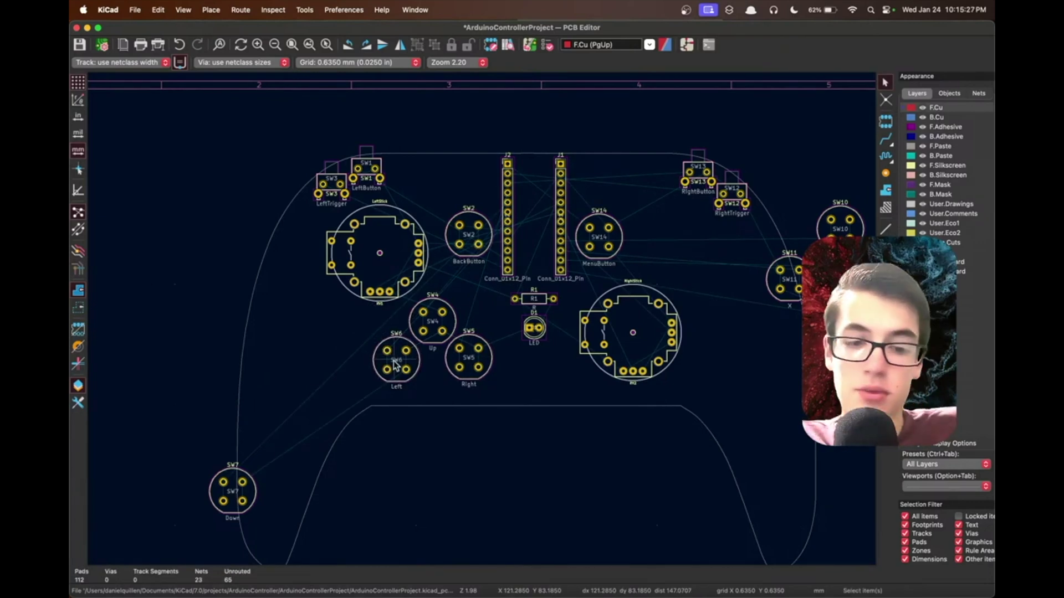
Arrange the d-pad switches, left stick and SW8–SW11 inside the controller outline.
left_click_drag(394, 366, 395, 350)
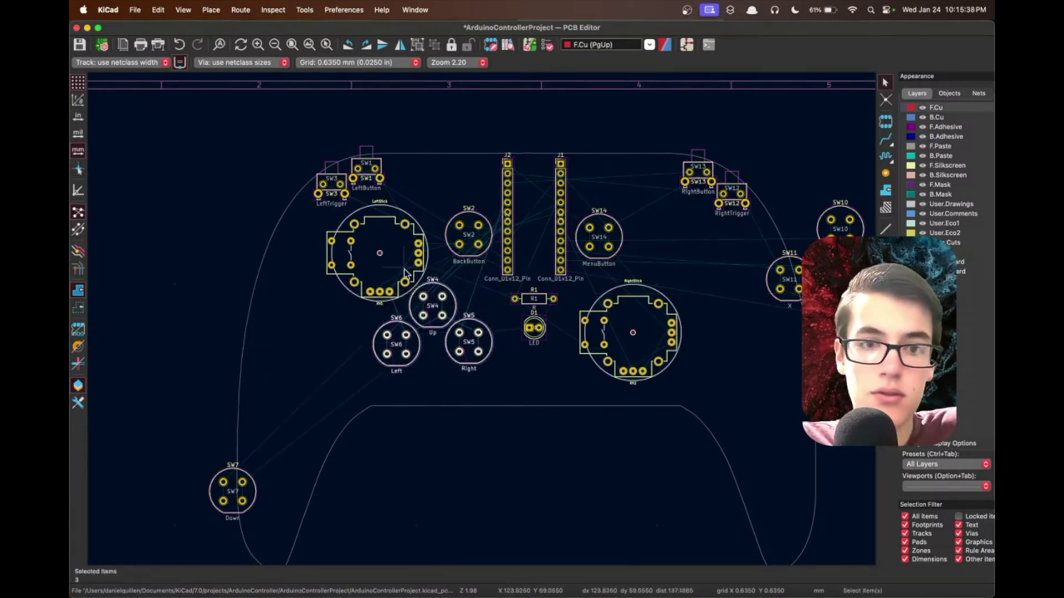
left_click_drag(233, 490, 432, 380)
left_click_drag(335, 198, 329, 183)
scroll(329, 183, "down", 3)
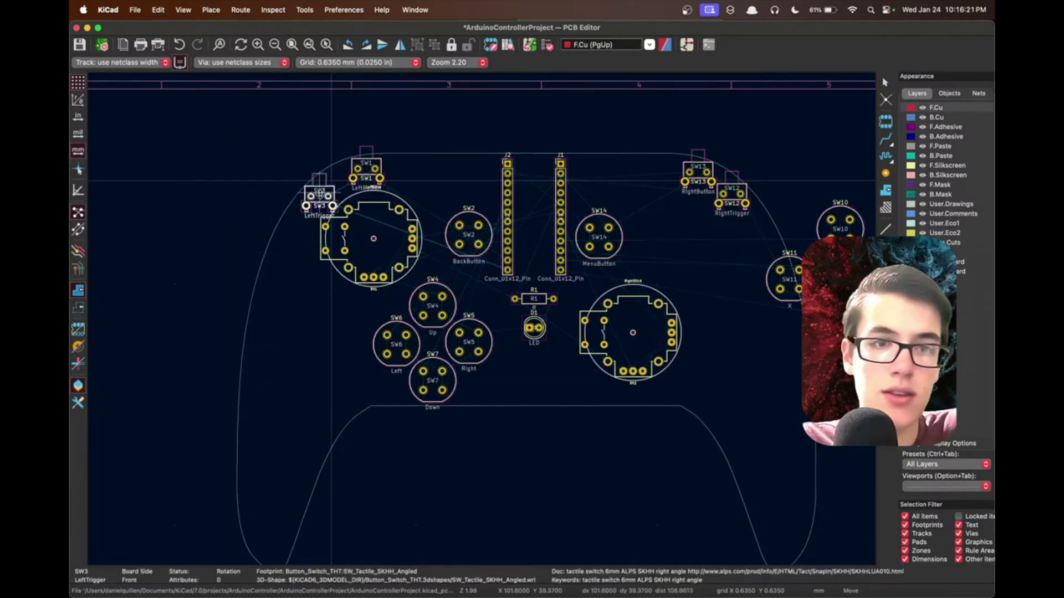
left_click_drag(787, 277, 489, 305)
left_click(489, 306)
left_click_drag(554, 347, 471, 332)
scroll(471, 333, "up", 3)
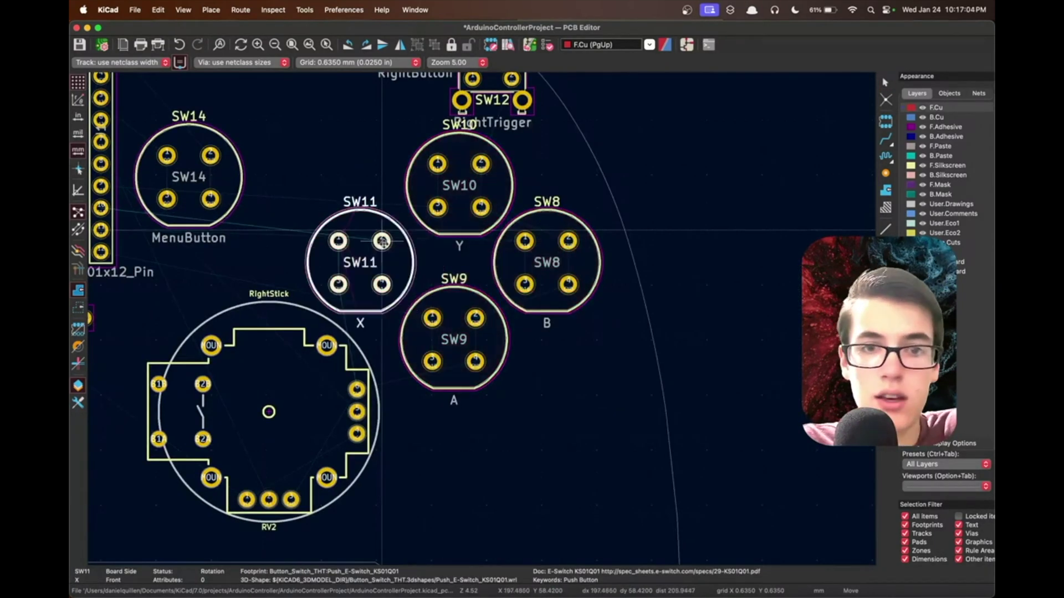
Save the board layout.
scroll(421, 332, "down", 3)
scroll(480, 361, "up", 2)
key("ctrl+s")
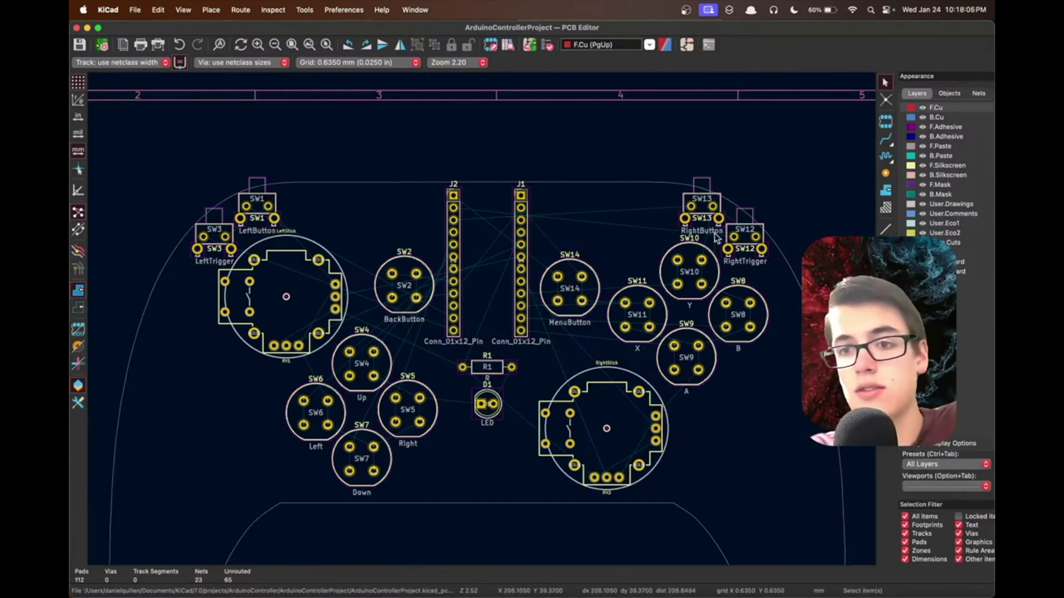
scroll(482, 324, "up", 2)
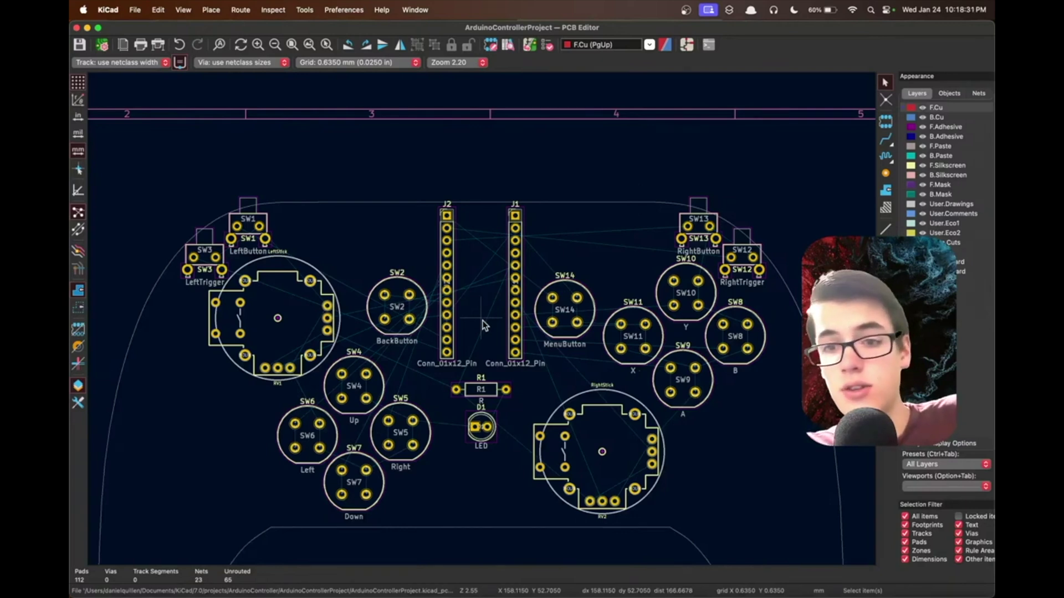
scroll(482, 321, "down", 3)
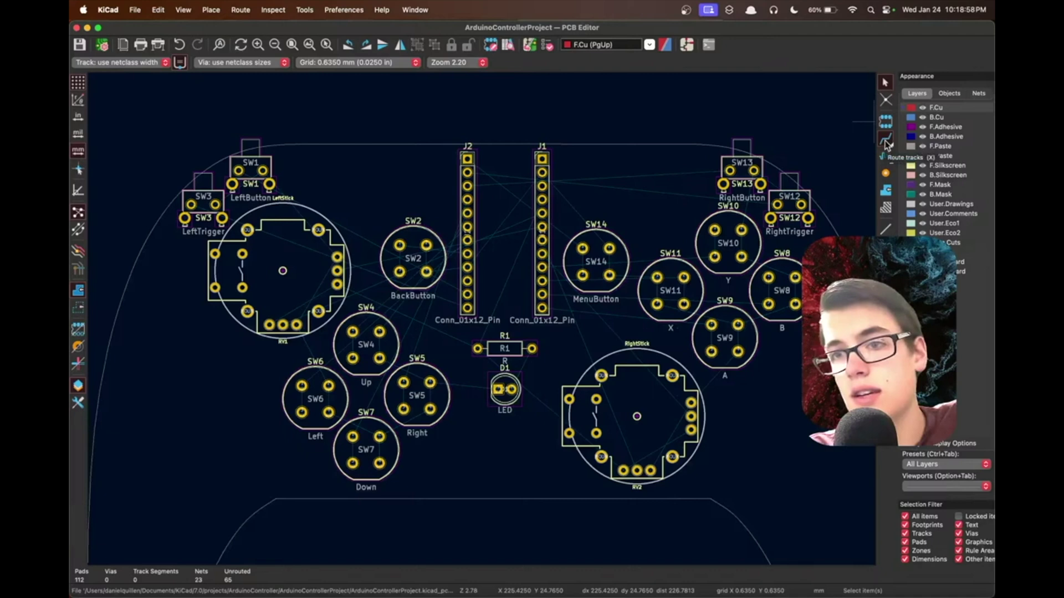
Route a front-copper track from J2's top pin 12 to the LeftTrigger SW3 pad.
left_click(885, 140)
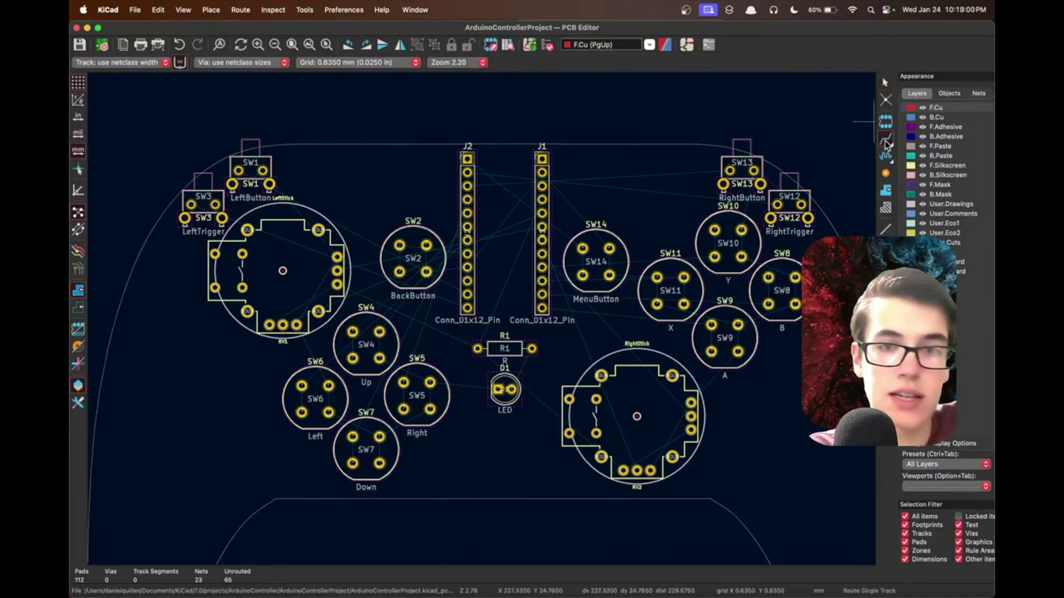
scroll(516, 272, "down", 4)
left_click(515, 271)
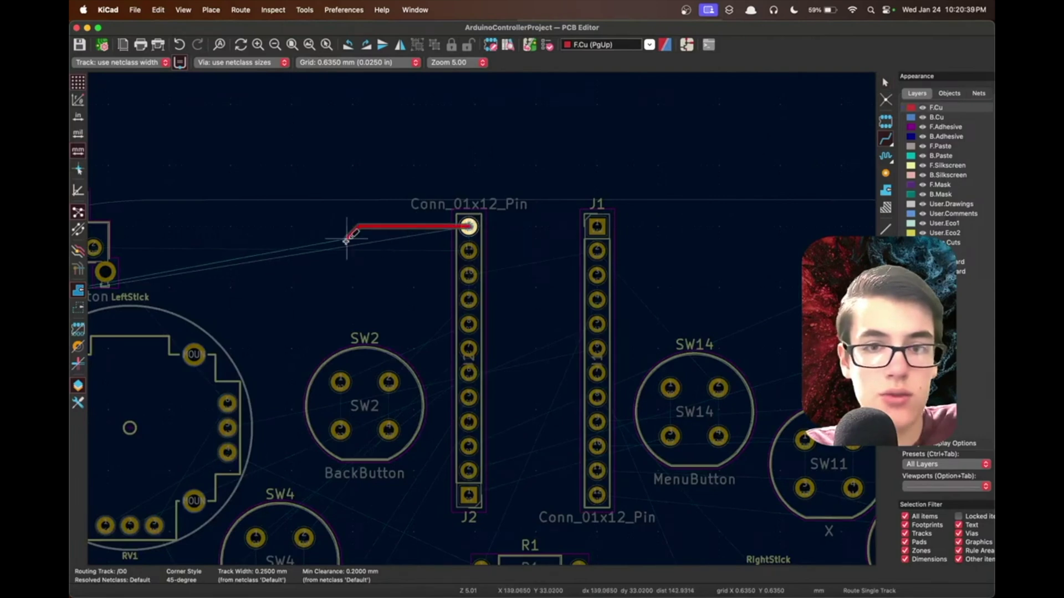
scroll(349, 231, "up", 3)
scroll(482, 313, "down", 2)
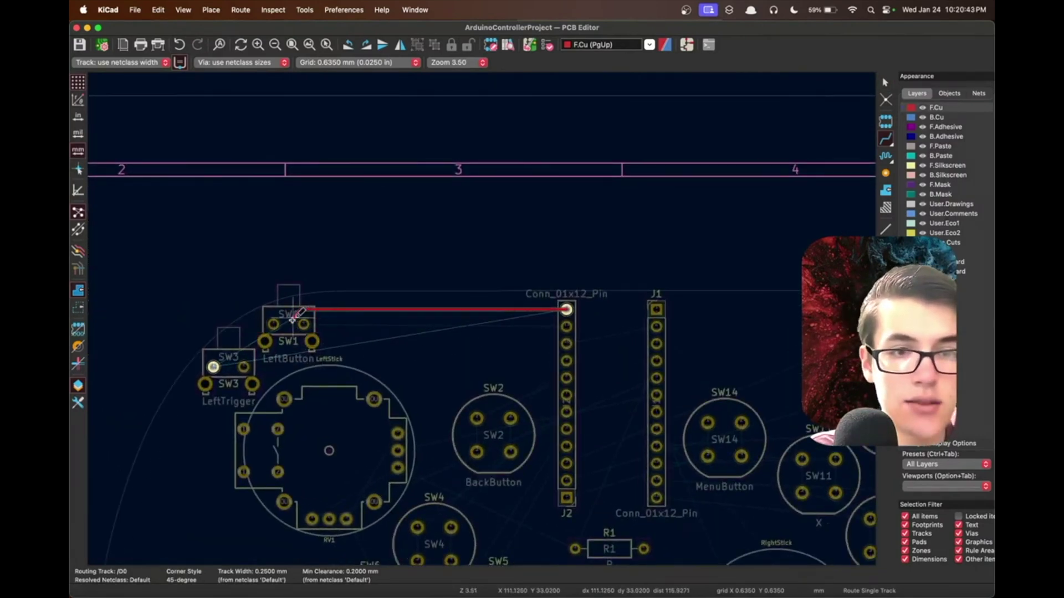
left_click(213, 367)
Route a track from J2 pin 11 to the LeftButton SW1 pad.
left_click(566, 326)
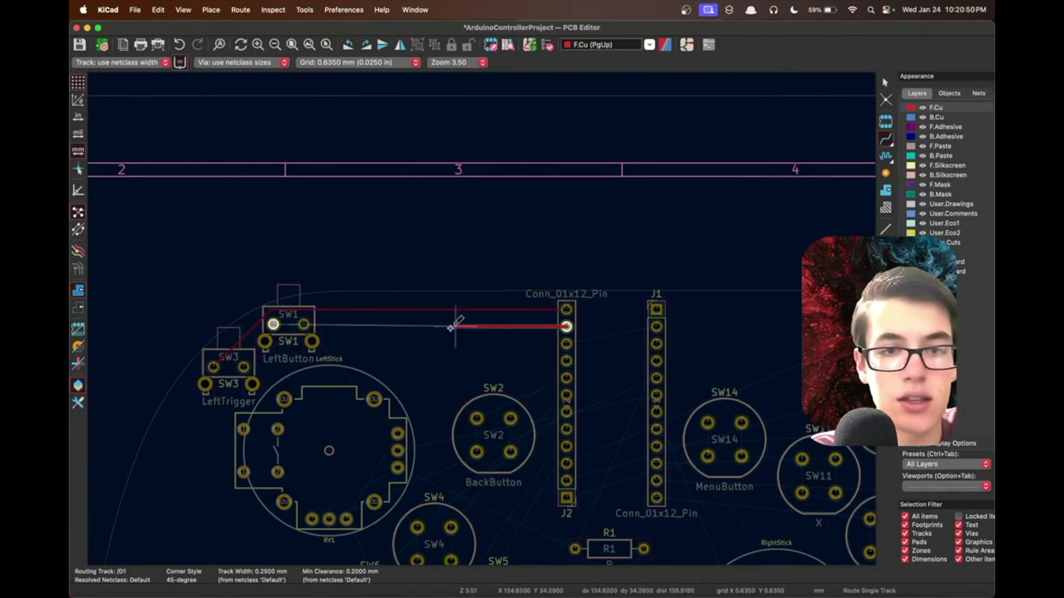
left_click(273, 324)
scroll(483, 265, "up", 5)
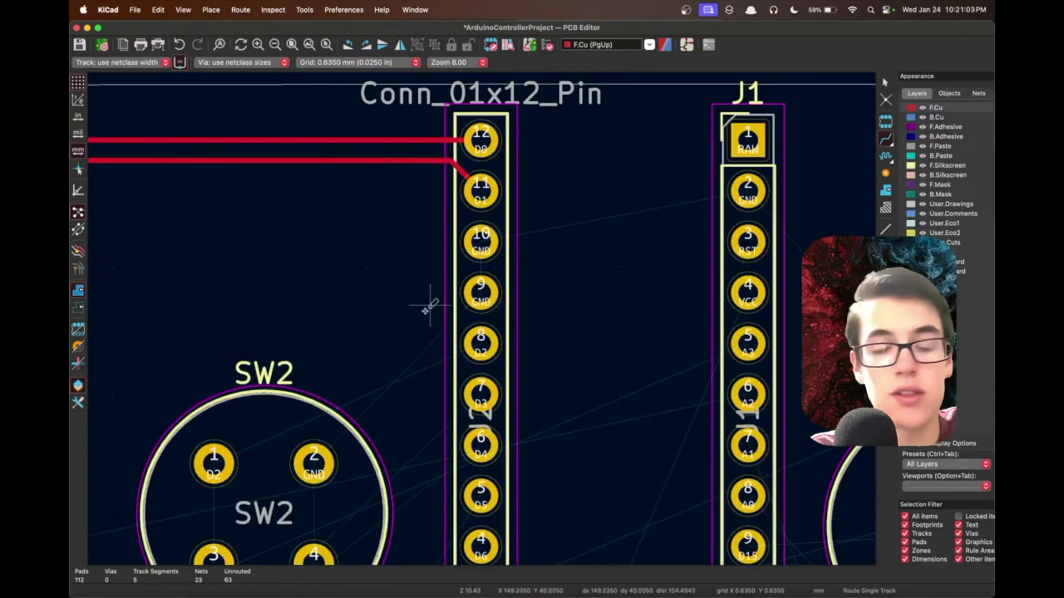
scroll(431, 304, "down", 3)
scroll(526, 166, "up", 2)
Route J2's D2, D3 and D4 tracks to BackButton SW2, Left SW6 and Up SW4.
left_click(557, 126)
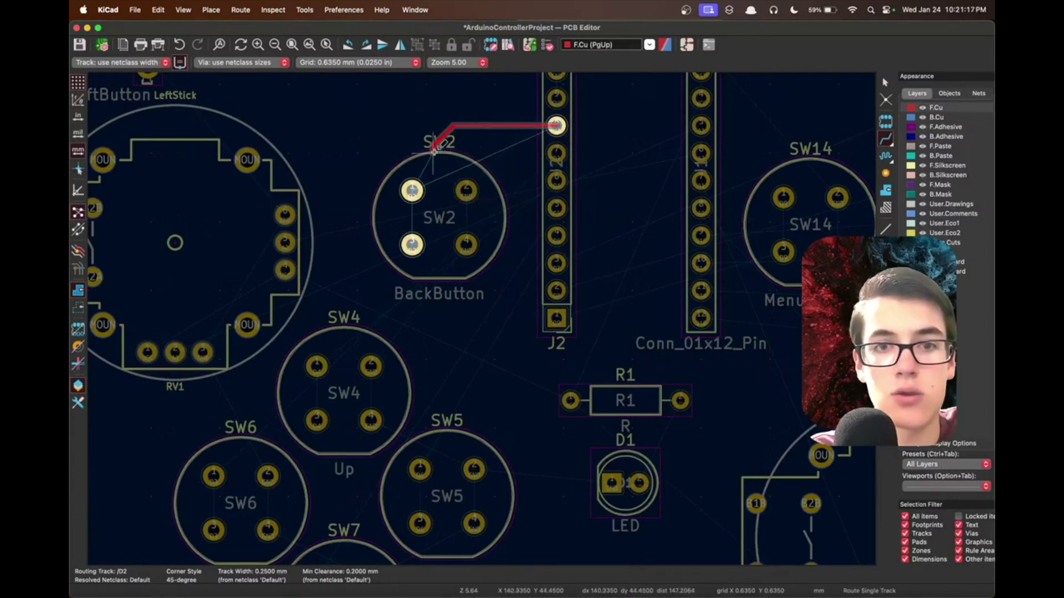
left_click(413, 190)
left_click(556, 153)
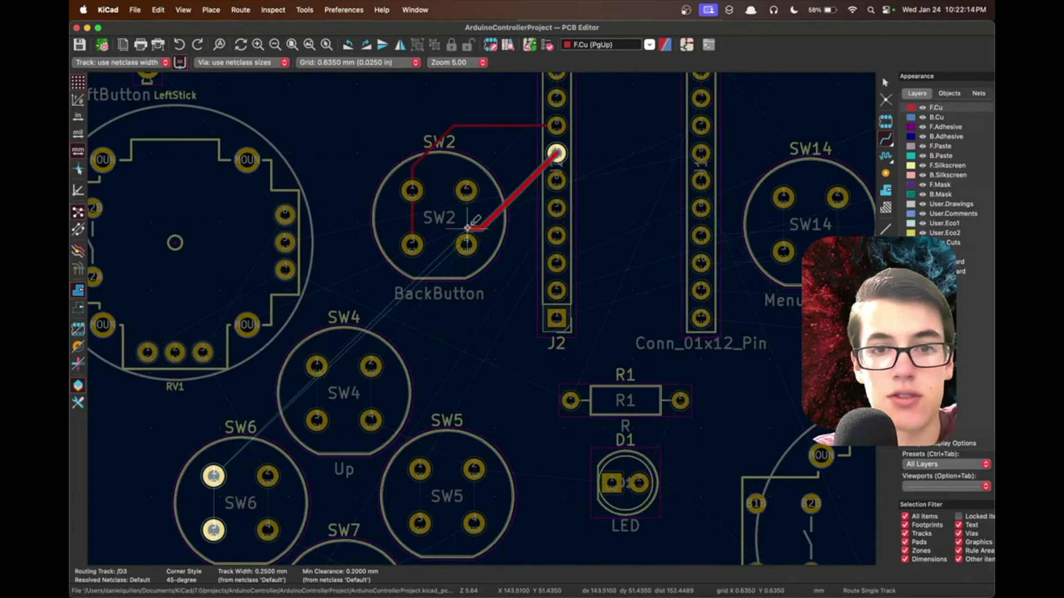
key("super+s")
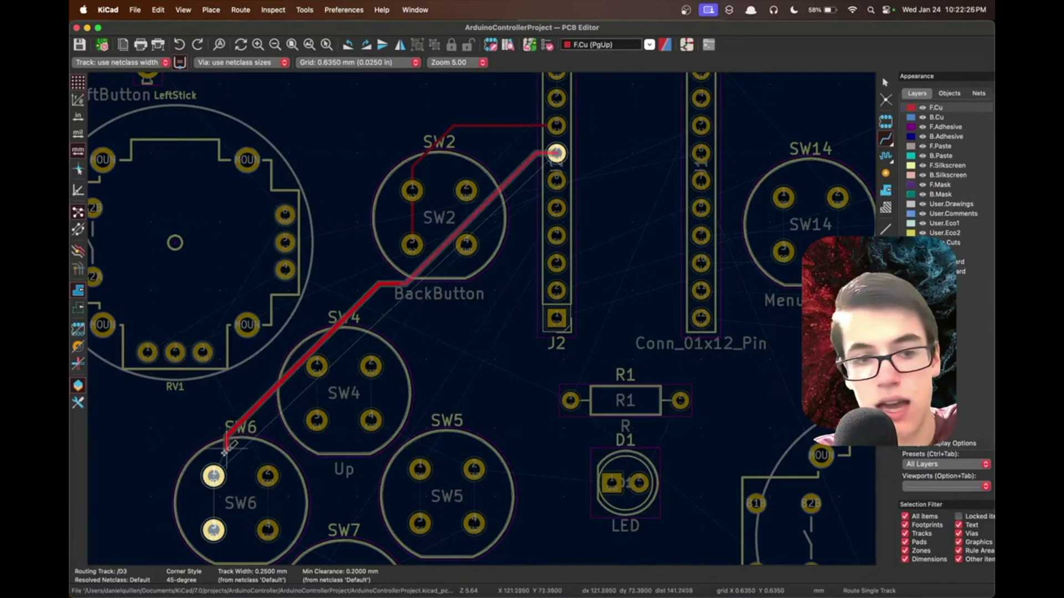
left_click(214, 475)
left_click(556, 180)
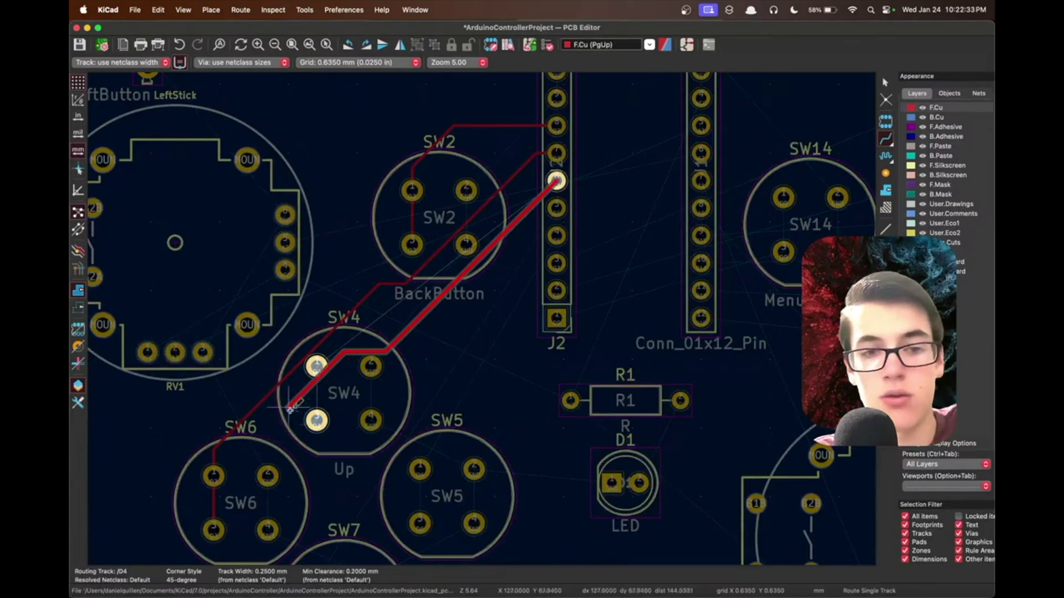
left_click(323, 361)
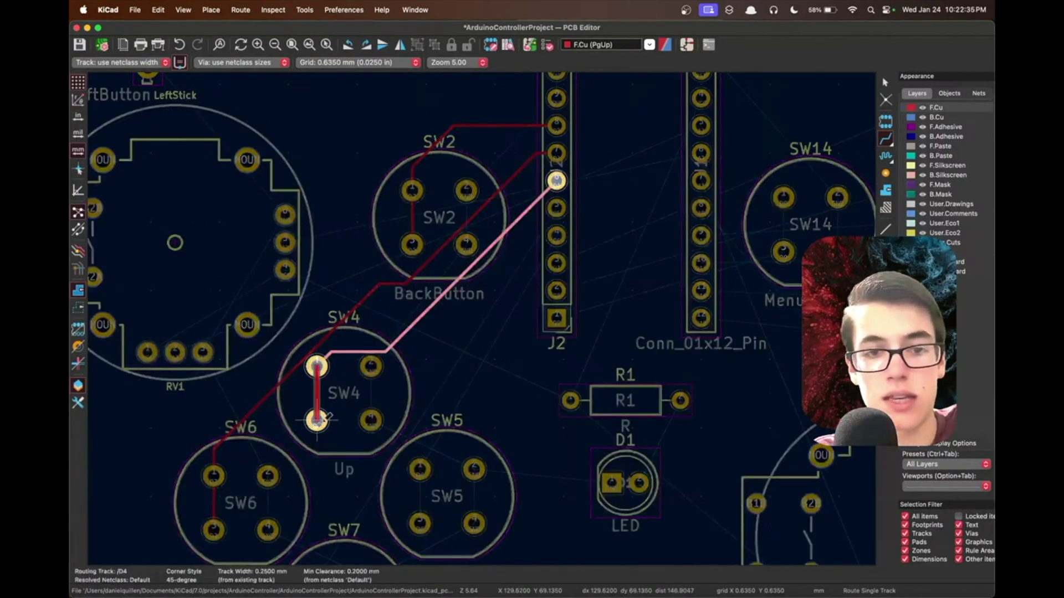
Route J1's A2 track to the left stick RV1, abandoning the unfinished A3 track.
scroll(426, 244, "down", 3)
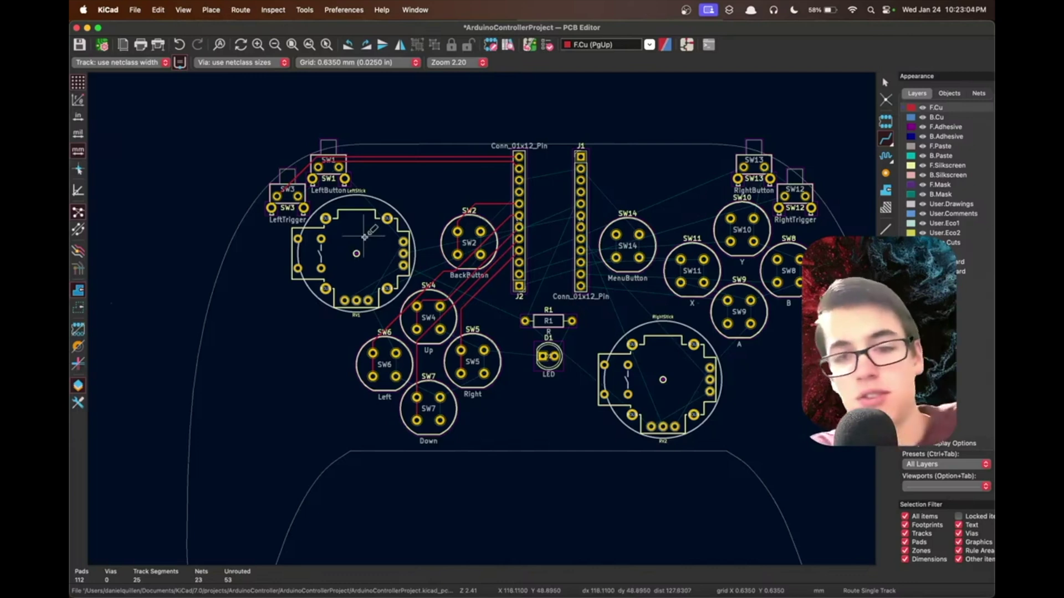
scroll(364, 237, "up", 2)
scroll(628, 215, "up", 1)
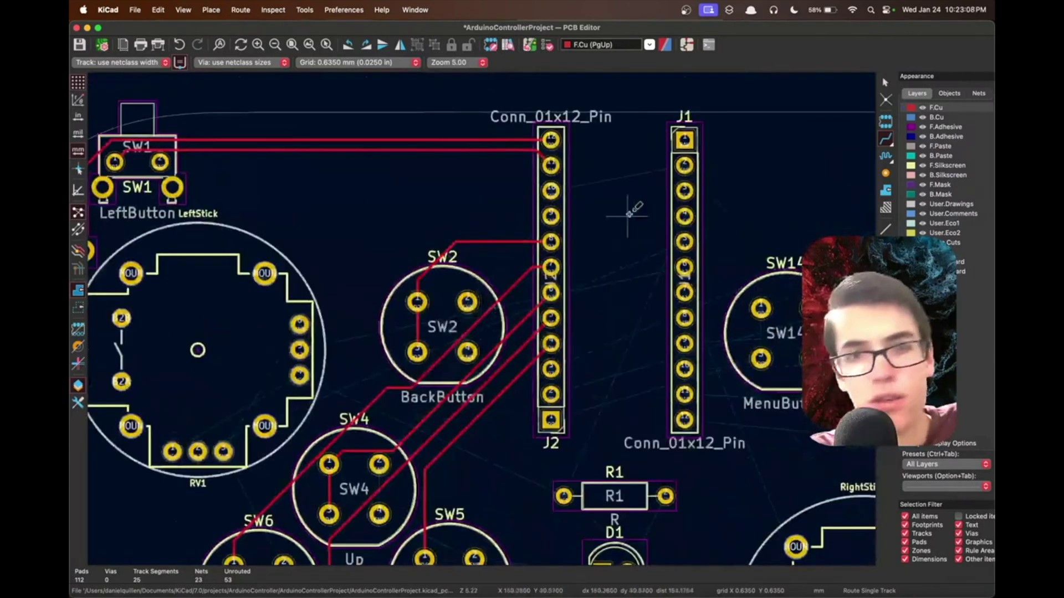
left_click(686, 216)
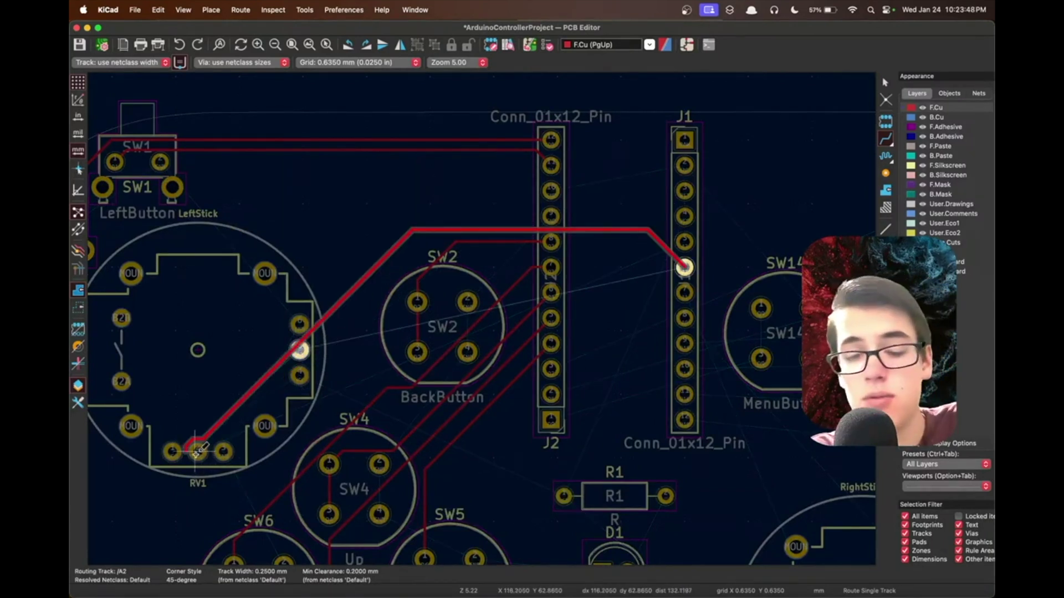
double_click(231, 492)
left_click(685, 242)
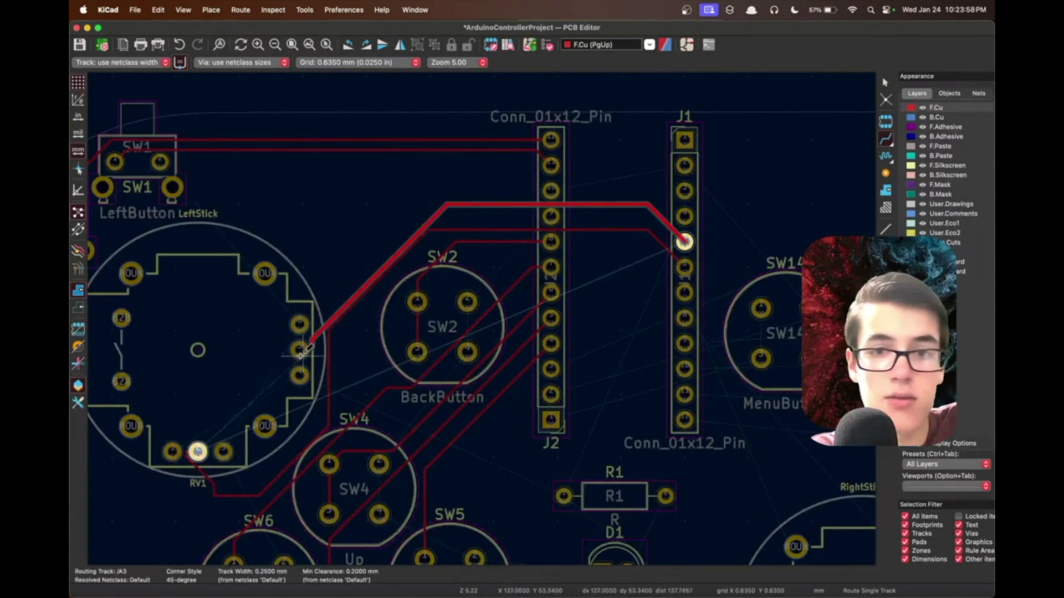
key("Escape")
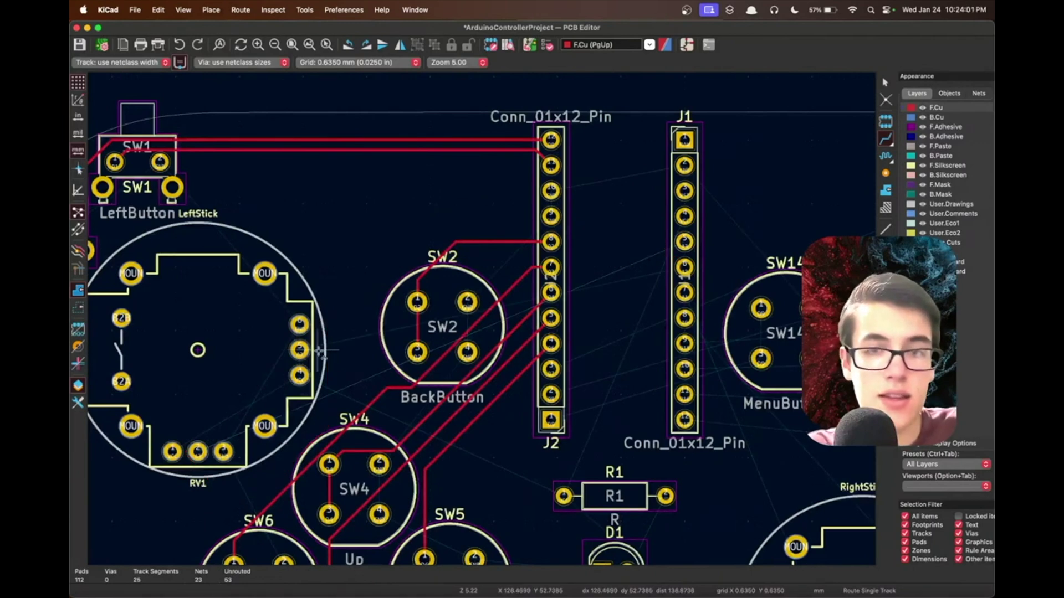
Rename RV1's A3 label to A2 and the other to A3, then resync the board.
key("super+s")
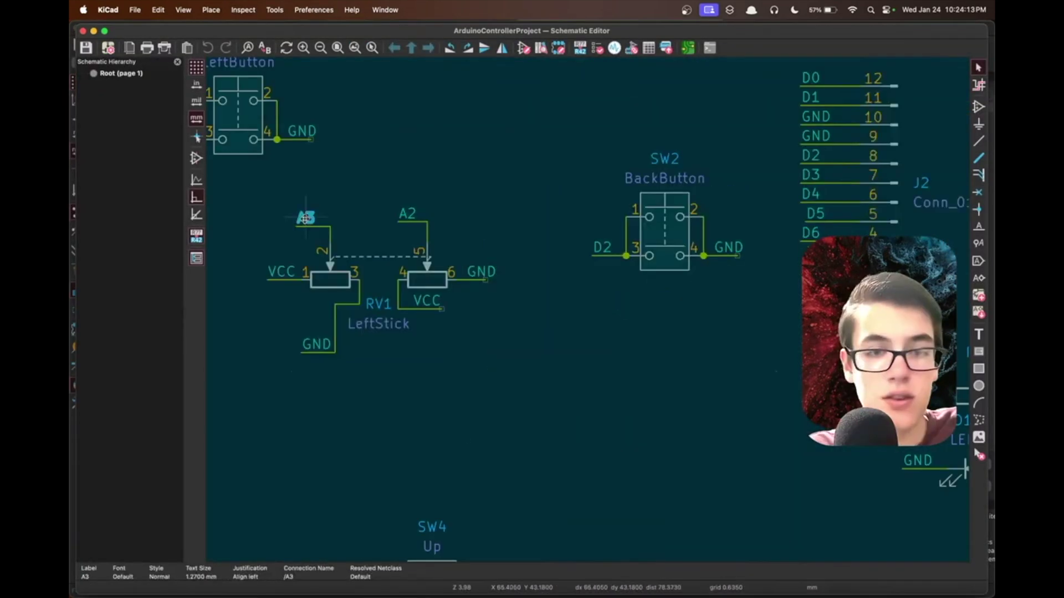
double_click(305, 219)
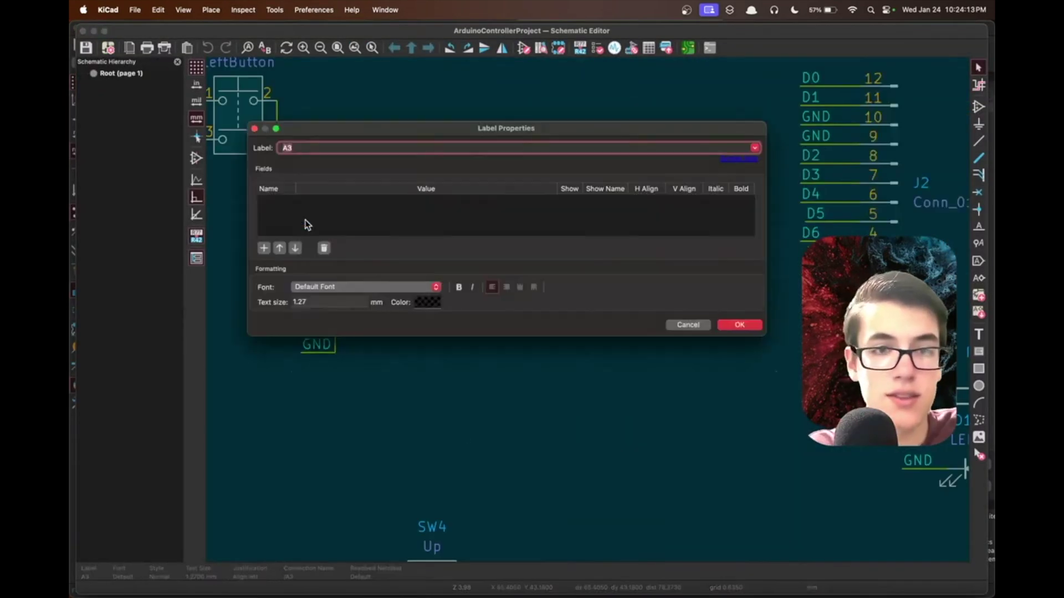
type("A2")
key("Return")
left_click(408, 213)
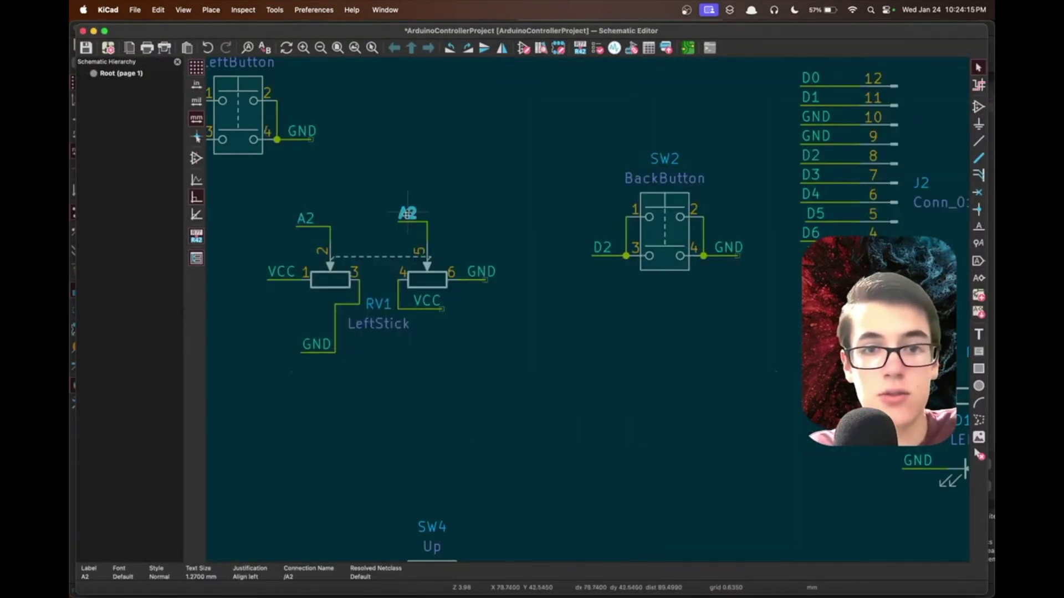
double_click(408, 214)
type("A3")
key("Return")
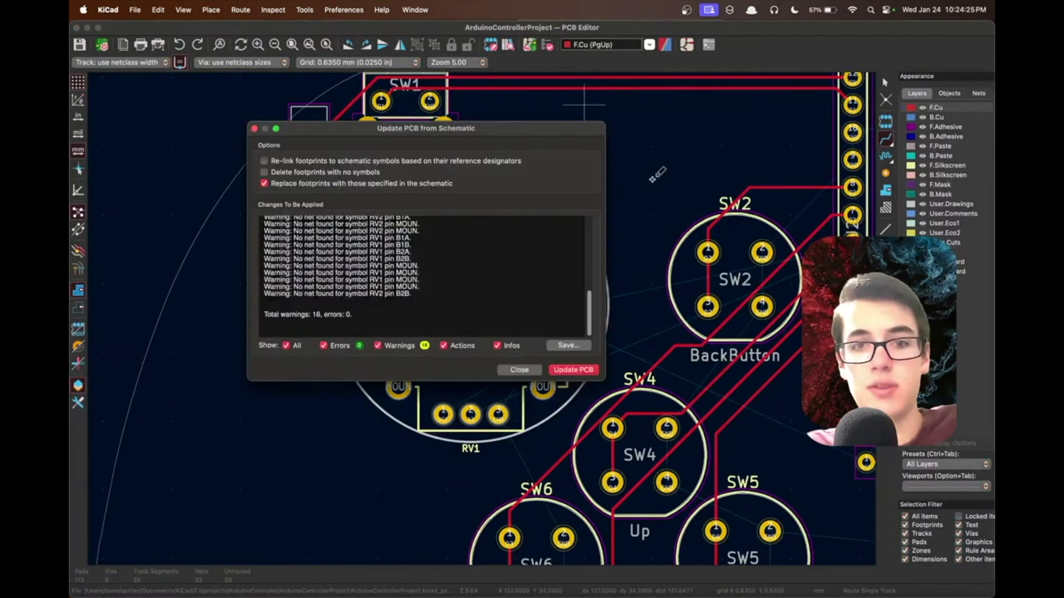
left_click(589, 374)
left_click(521, 370)
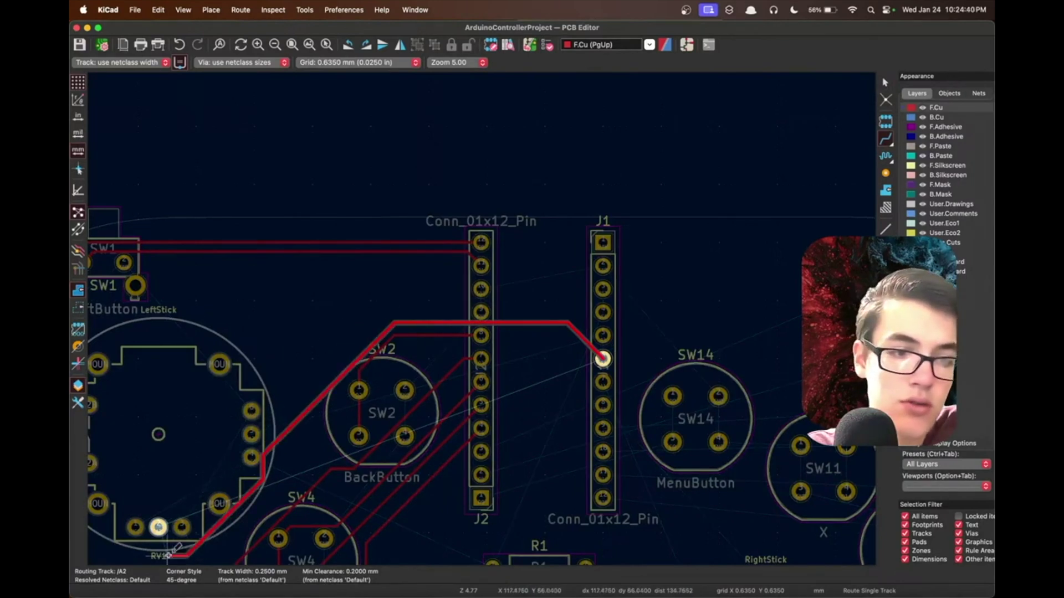
Finish J1's tracks to the left stick, including a VCC track bent around the stick.
left_click(159, 526)
left_click(603, 335)
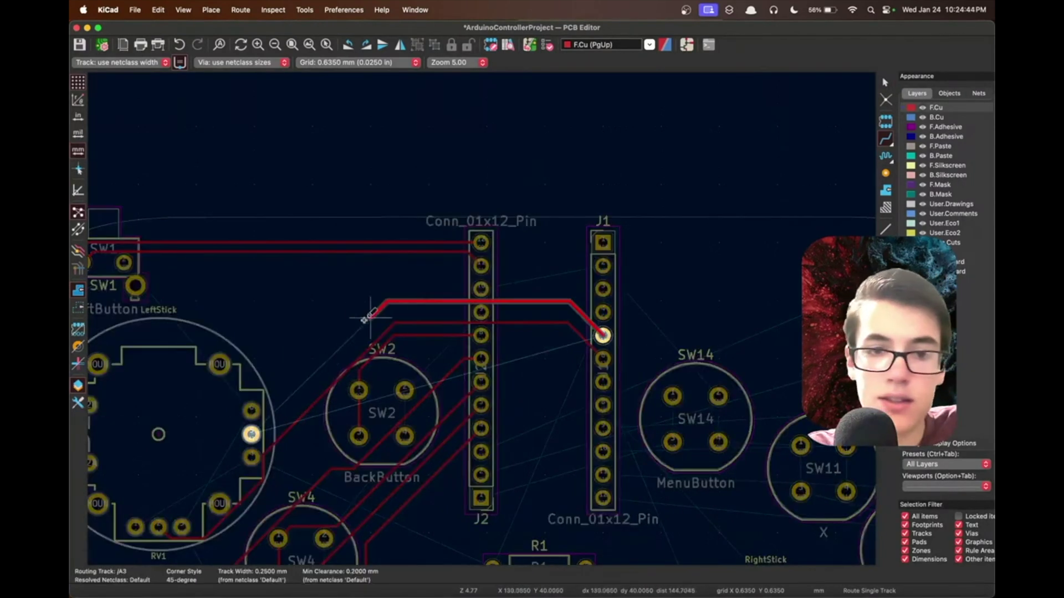
left_click(252, 434)
left_click(603, 312)
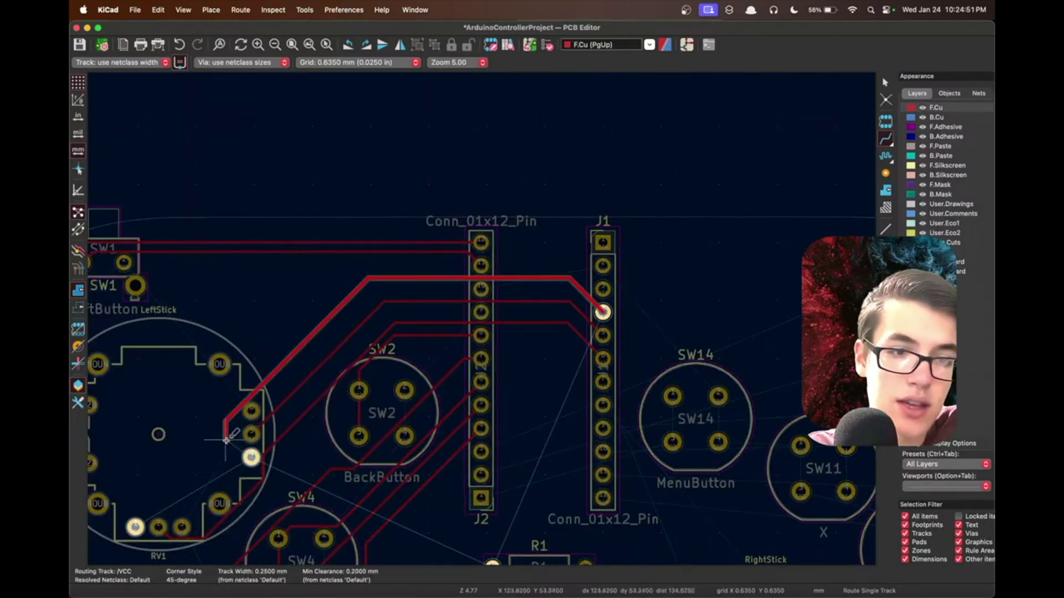
left_click(222, 431)
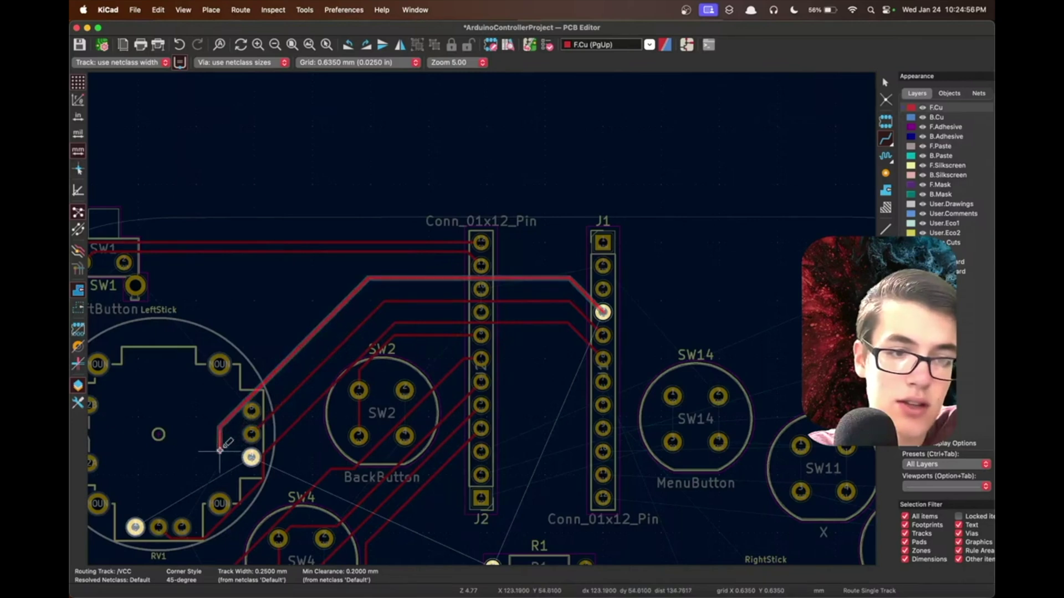
left_click(252, 458)
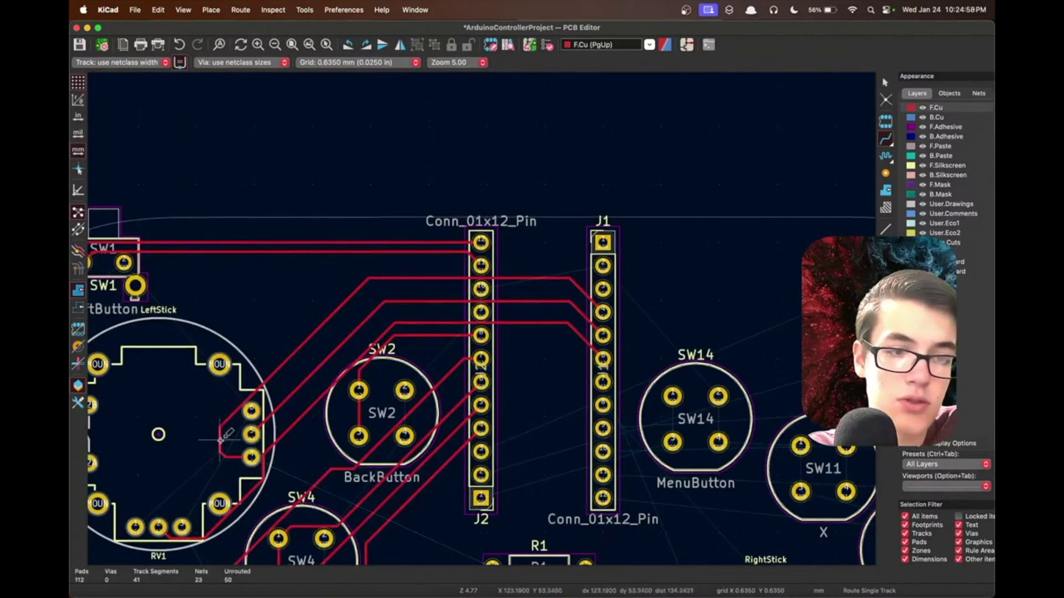
Join a left stick pad to its bottom pad with a track and save the board.
left_click(252, 458)
left_click(135, 527)
key("super+s")
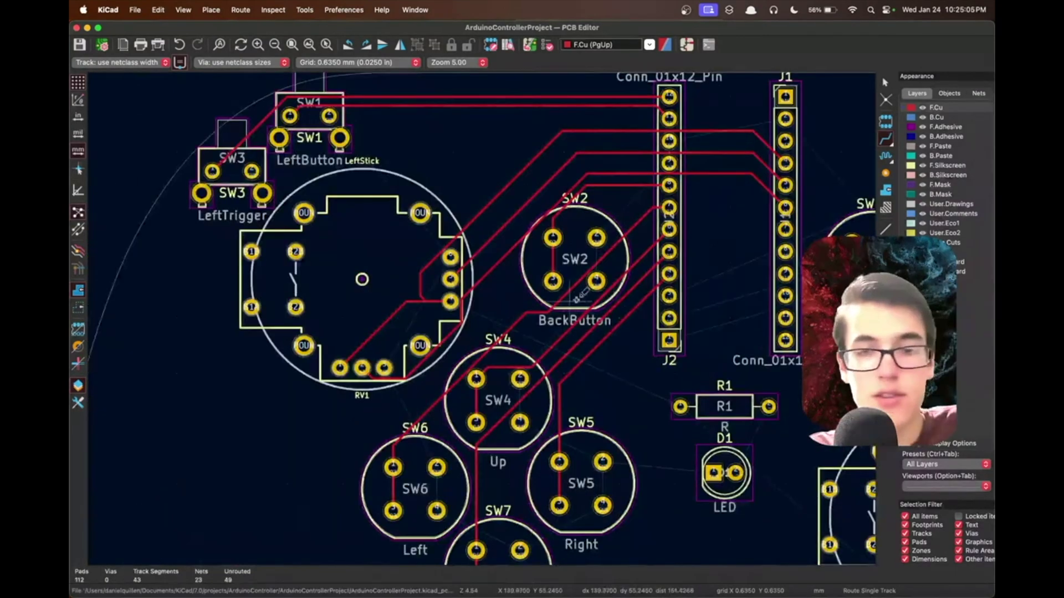
scroll(578, 296, "down", 5)
scroll(374, 364, "up", 3)
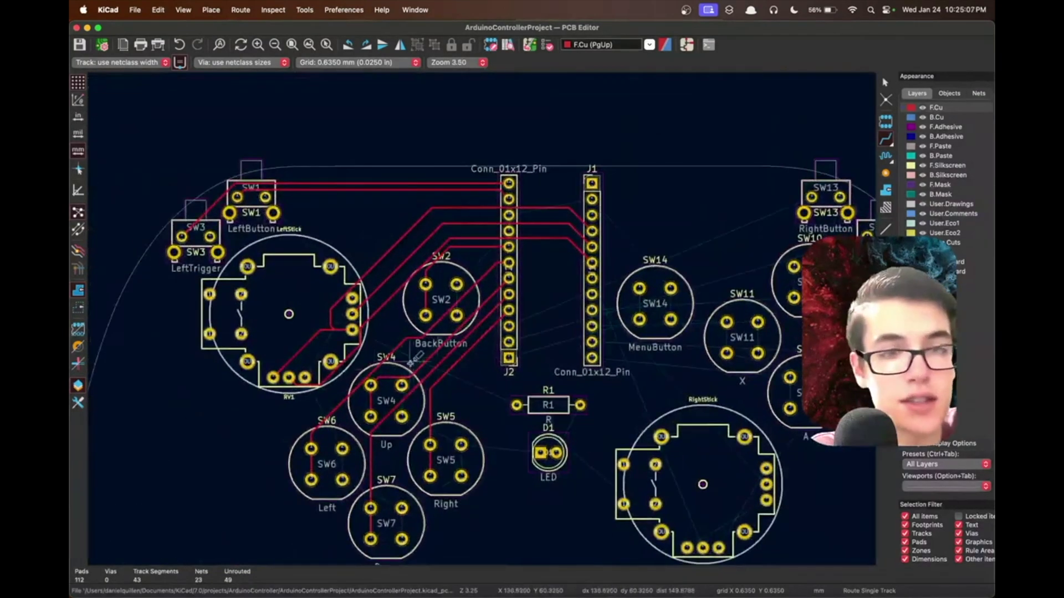
scroll(412, 359, "down", 2)
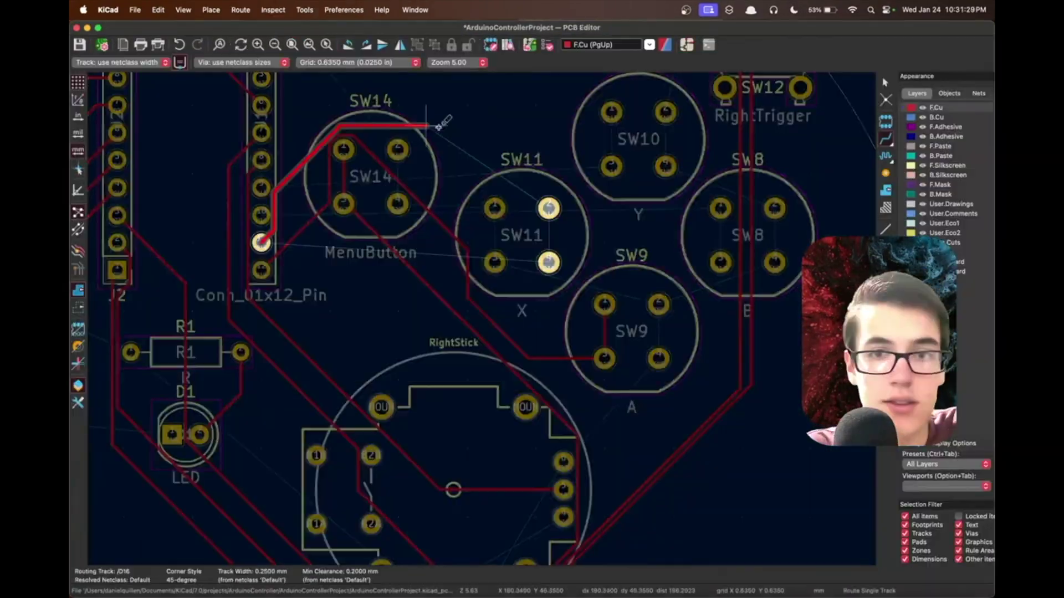
scroll(427, 380, "up", 5)
scroll(439, 486, "down", 5)
scroll(487, 337, "up", 1)
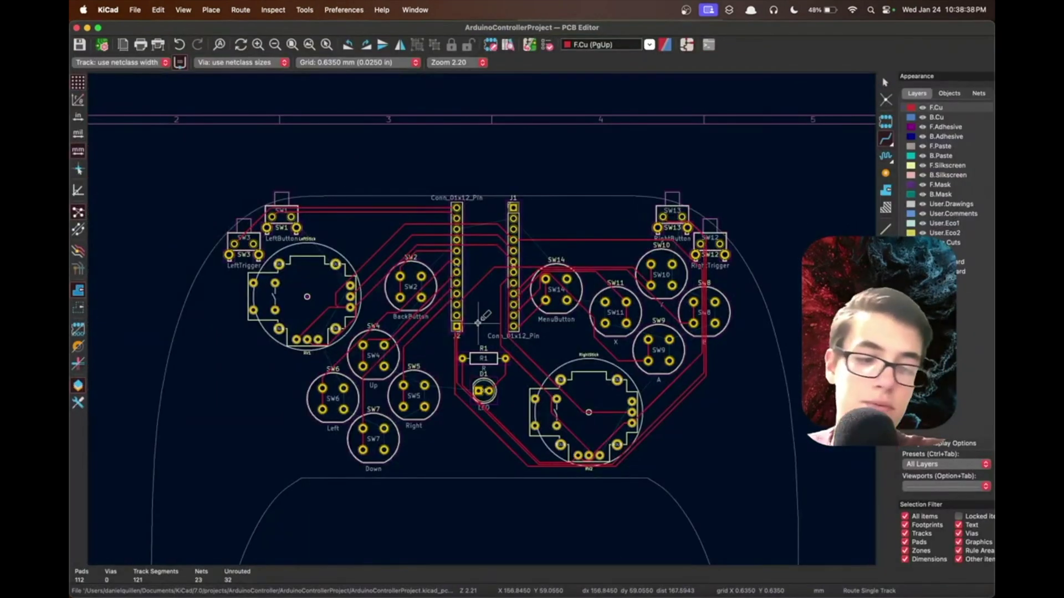
left_click(885, 82)
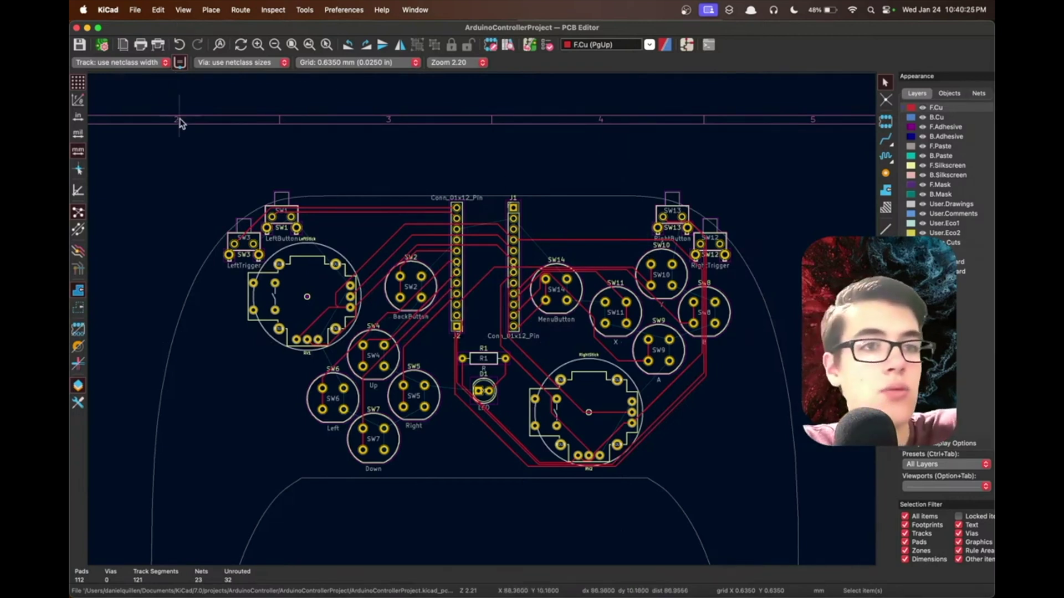
Start the Add Filled Zone tool from the Place menu.
left_click(135, 10)
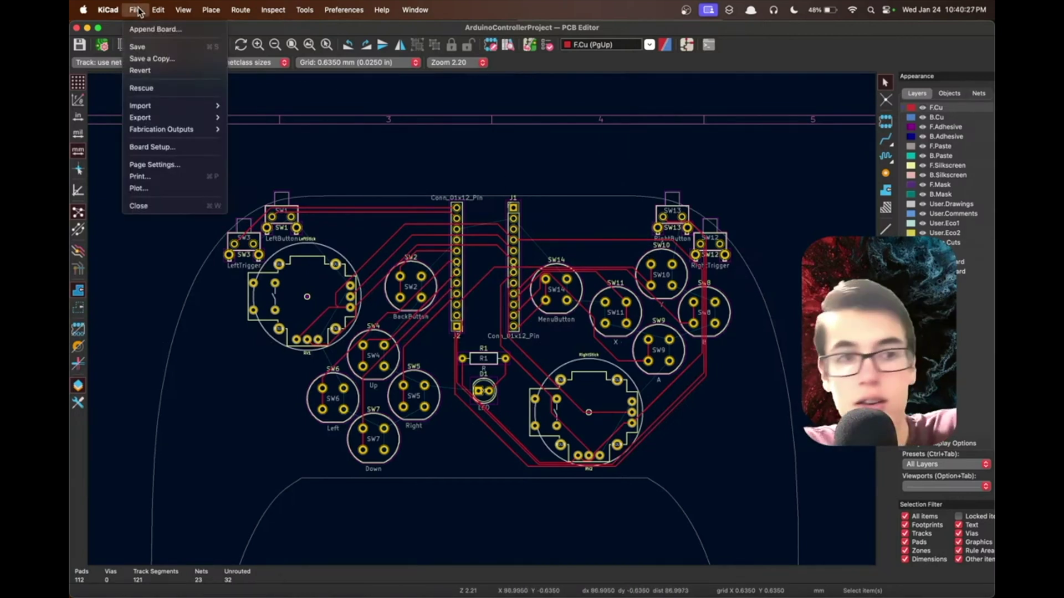
left_click(137, 10)
left_click(137, 10)
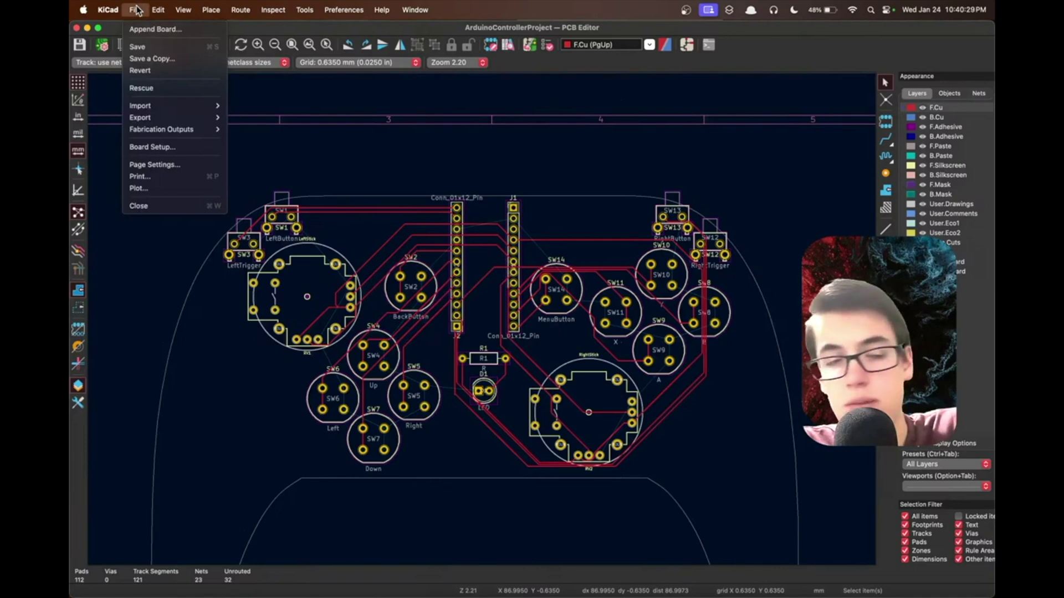
mouse_move(207, 7)
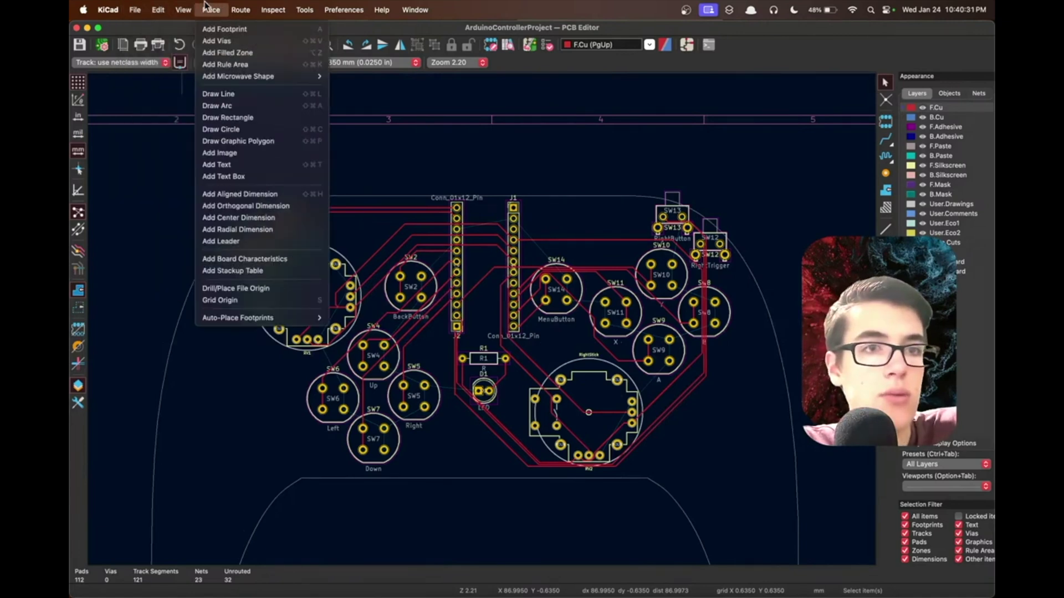
left_click(232, 53)
Put the zone on B.Cu only, assign it to the /GND net, and confirm.
left_click(297, 198)
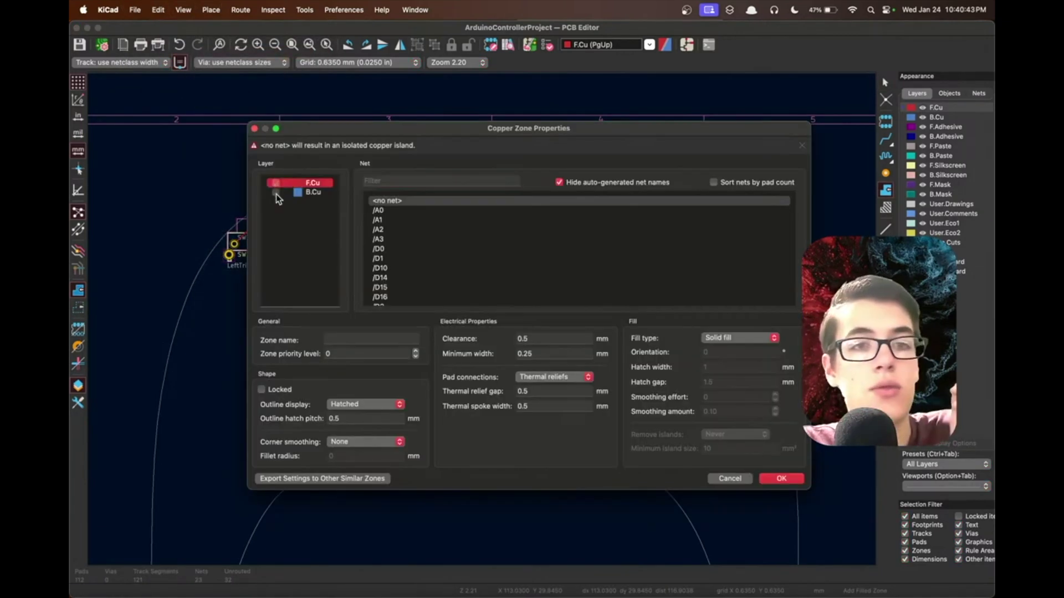
left_click(282, 191)
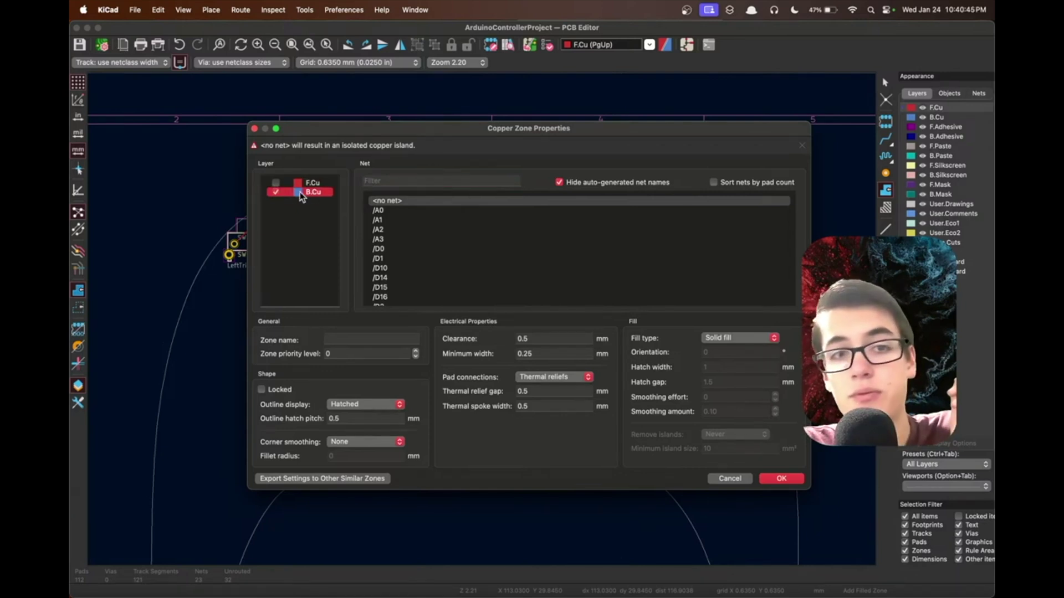
scroll(440, 249, "down", 5)
left_click(386, 273)
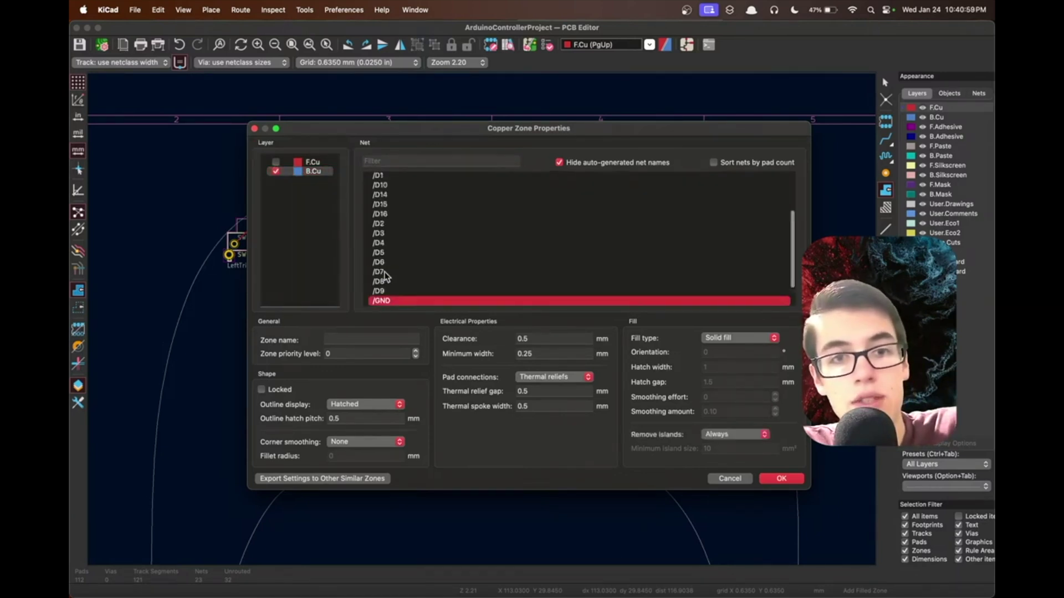
scroll(411, 282, "down", 2)
scroll(382, 276, "up", 1)
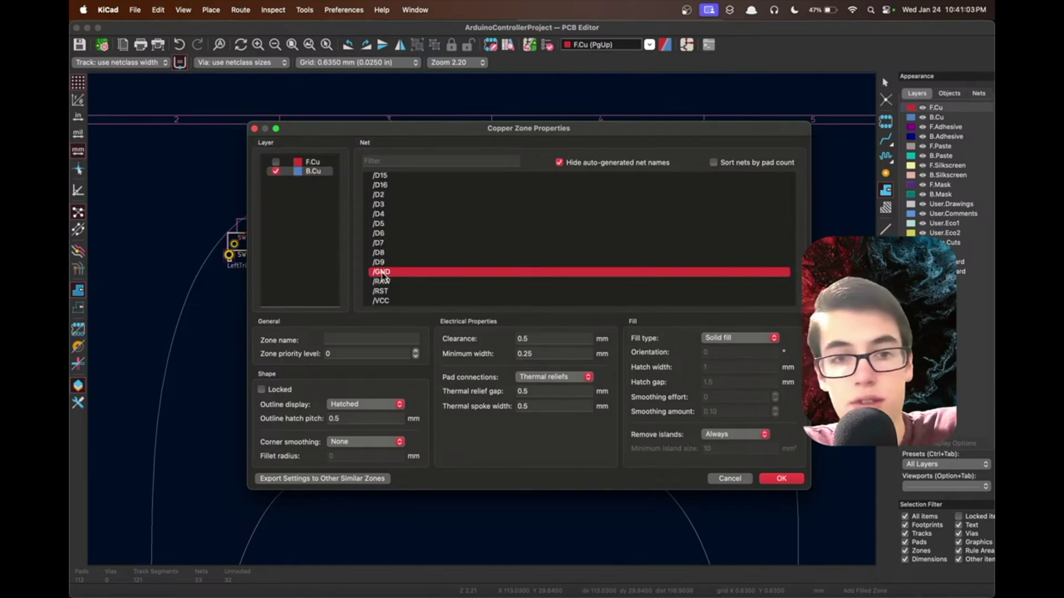
left_click(781, 478)
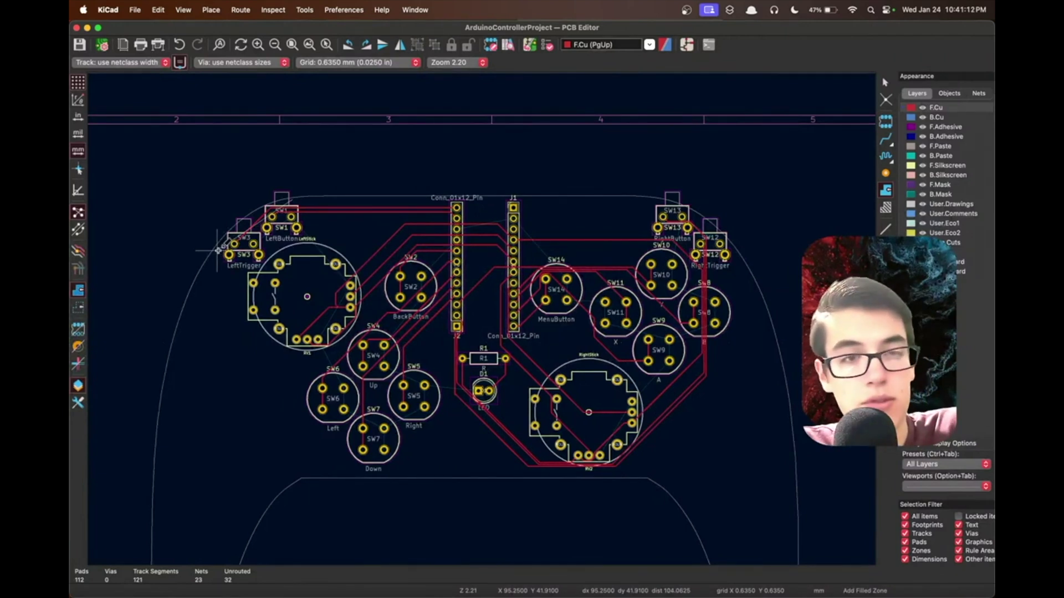
Draw the GND zone outline with corners around the left trigger, bottom and right edges.
left_click(218, 251)
left_click(335, 476)
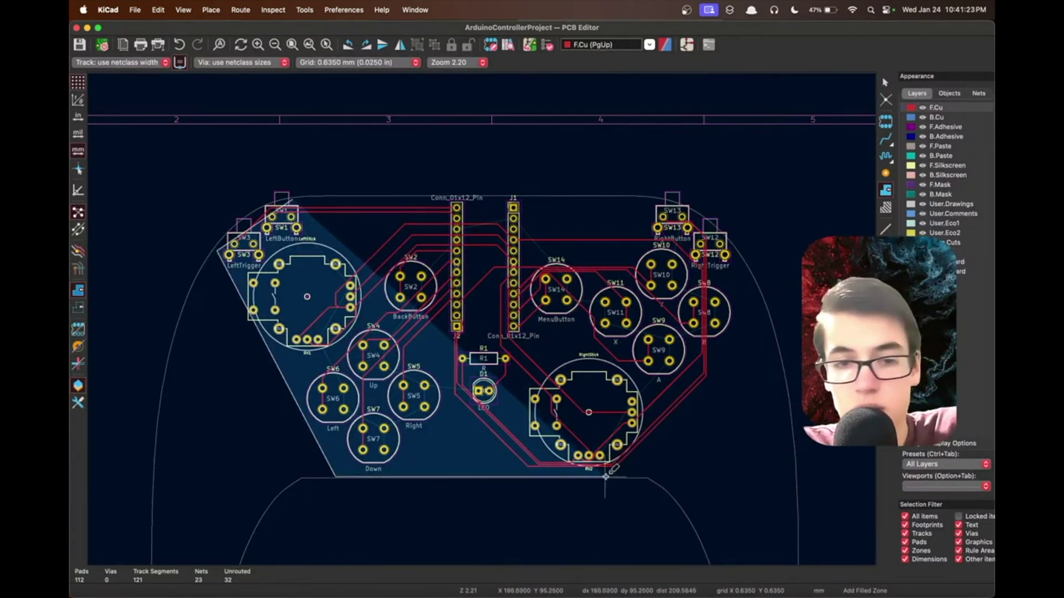
left_click(606, 475)
left_click(758, 279)
scroll(687, 205, "up", 5)
scroll(482, 319, "down", 6)
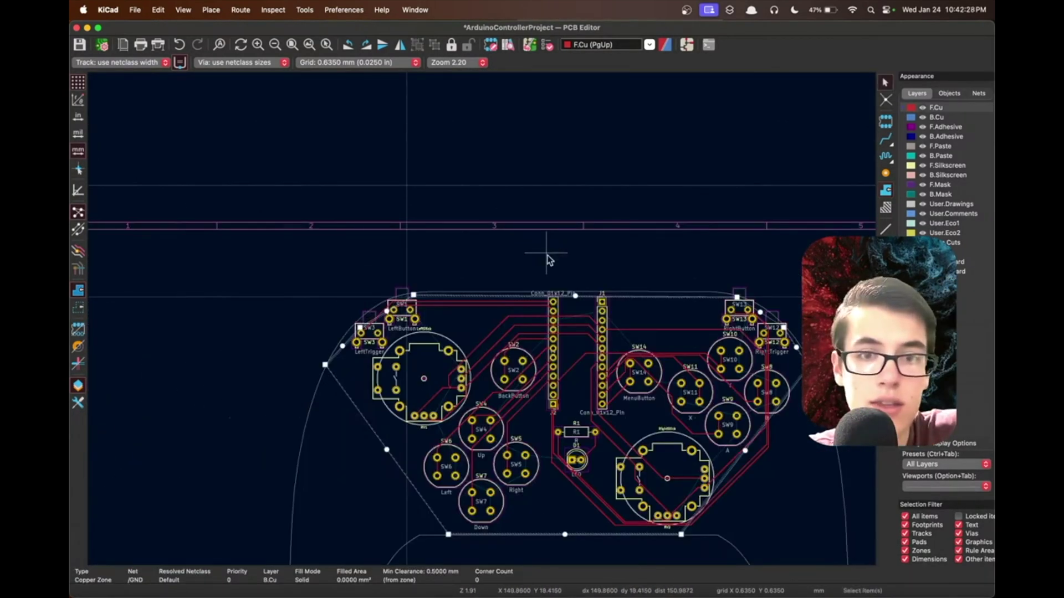
key("Escape")
Save the board with Cmd+S.
key("super+s")
scroll(609, 327, "down", 3)
scroll(482, 324, "up", 2)
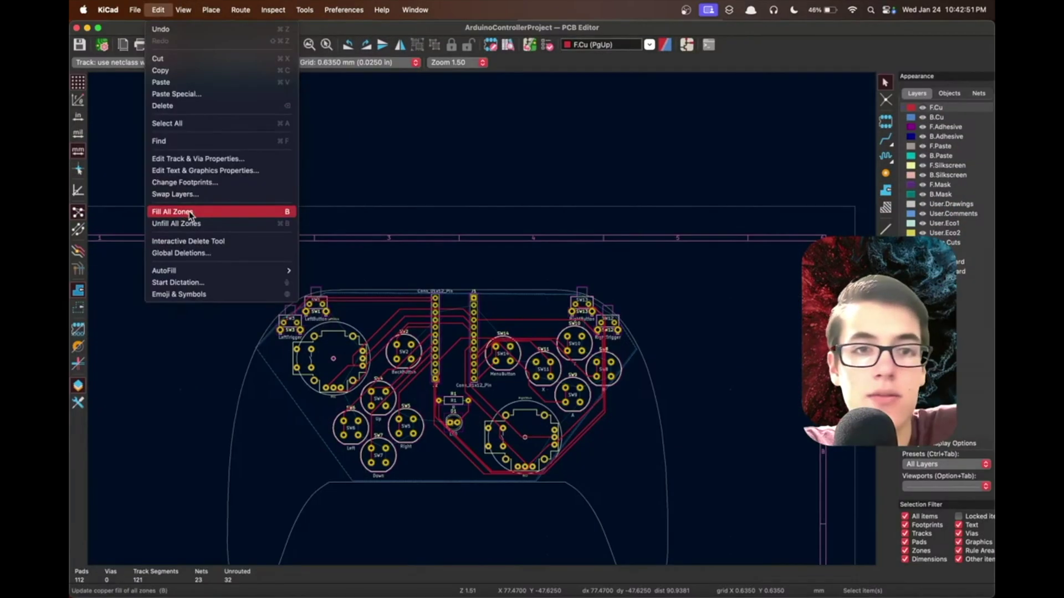
Fill all copper zones on the board.
left_click(197, 213)
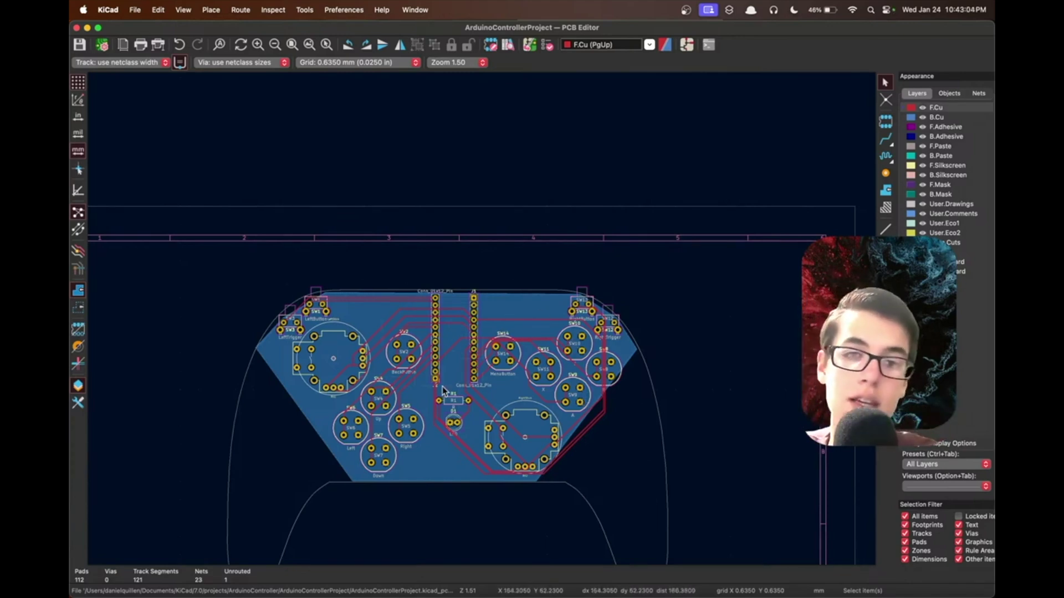
scroll(443, 391, "up", 5)
scroll(482, 327, "down", 3)
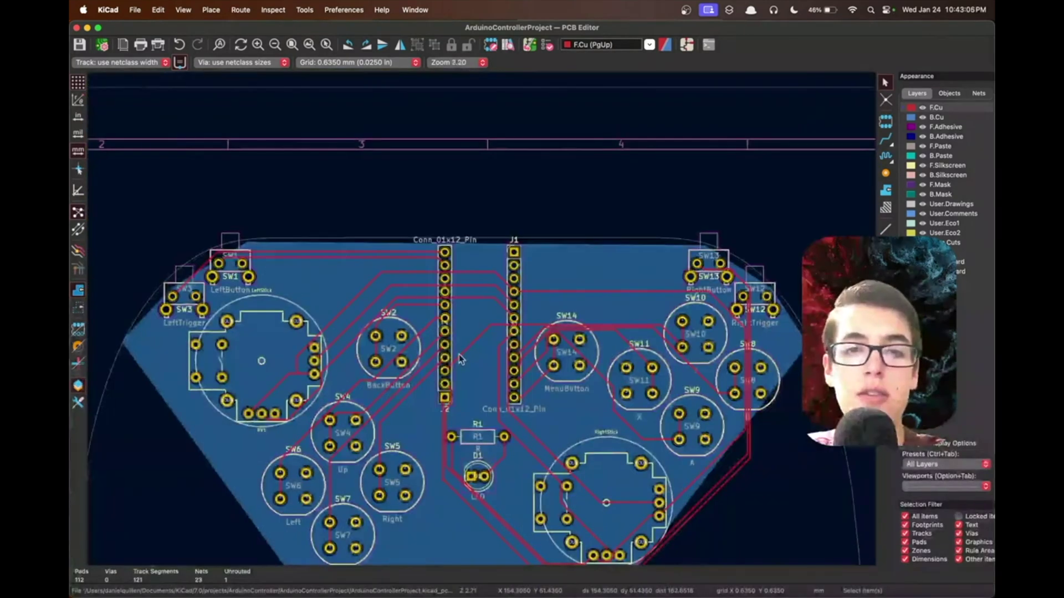
Zoom in to inspect the GND pads, then preview the whole board in 3D.
scroll(459, 282, "up", 8)
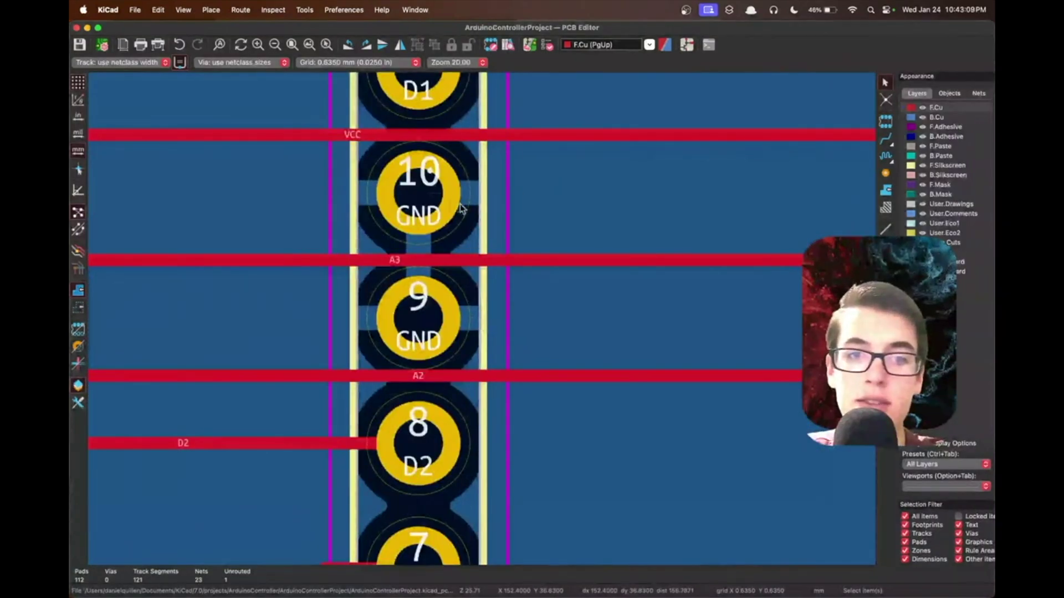
scroll(484, 326, "down", 3)
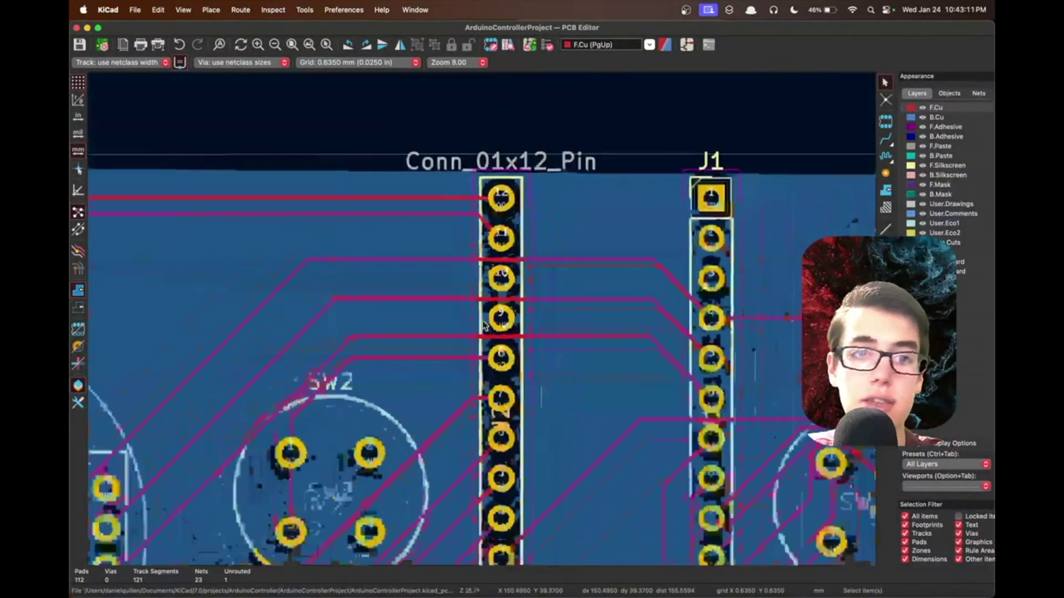
scroll(483, 326, "down", 4)
scroll(377, 216, "up", 5)
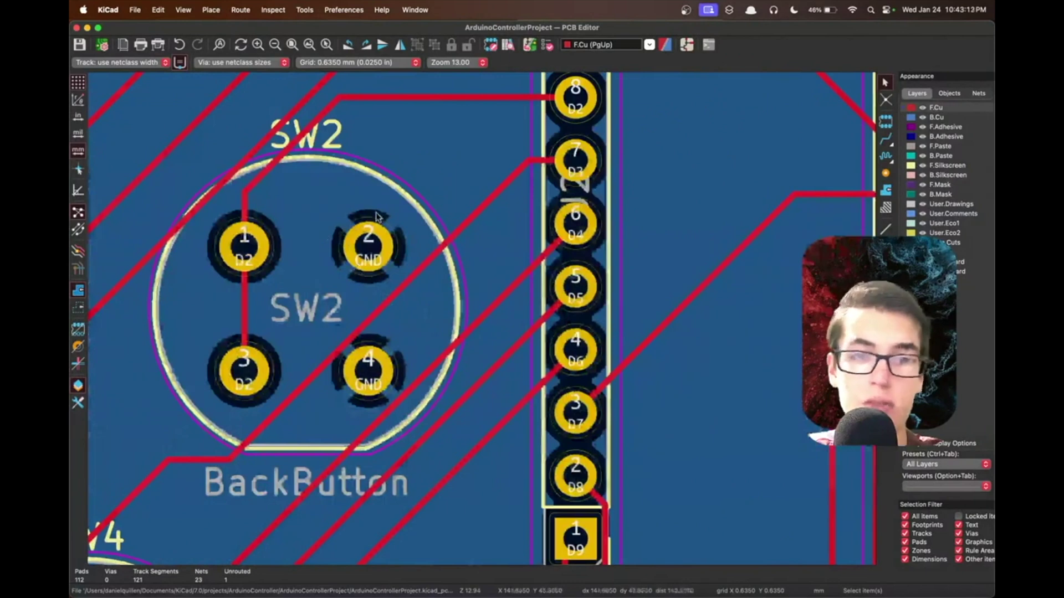
key("Home")
key("alt+3")
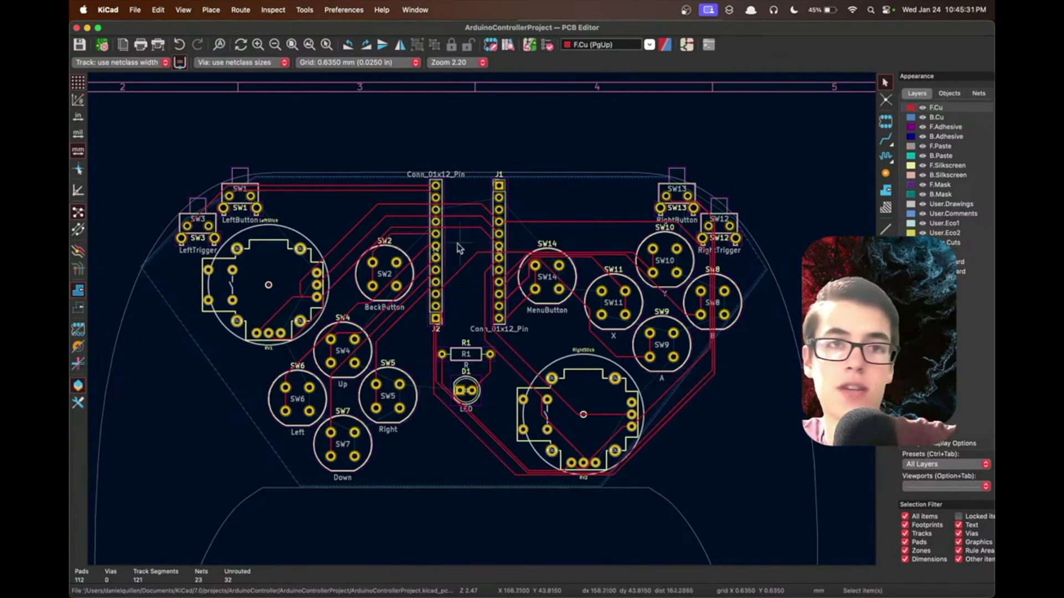
Open the Gerbers (.gbr) Plot dialog from File > Fabrication Outputs and reposition it.
left_click(135, 10)
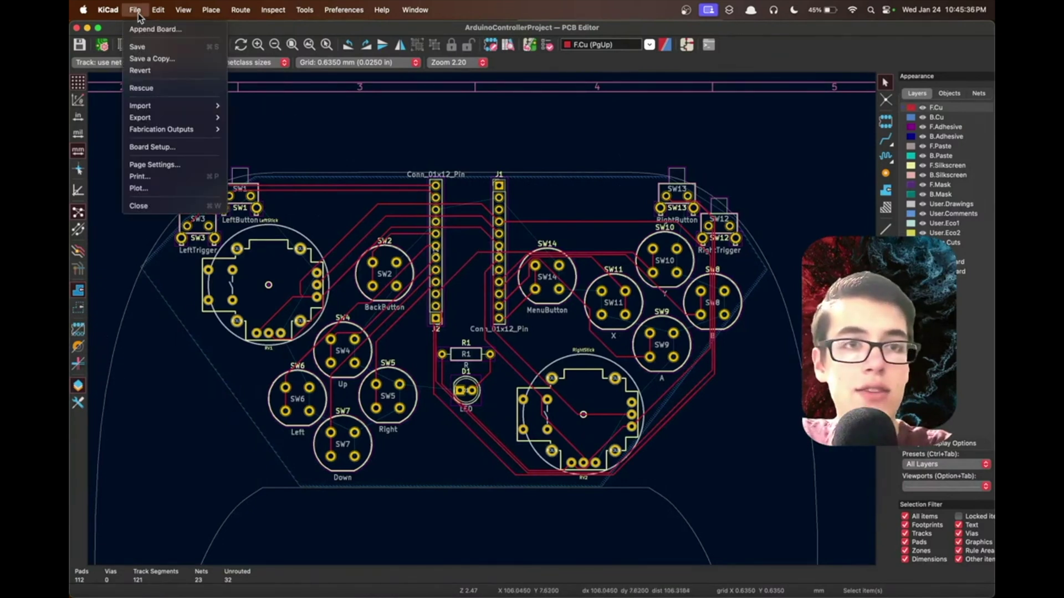
mouse_move(184, 131)
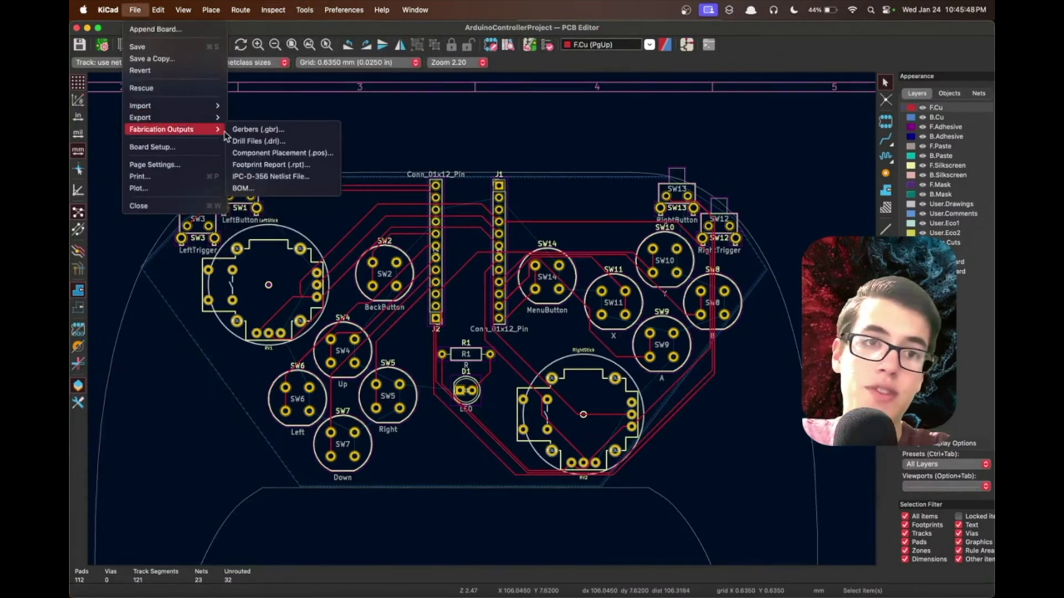
left_click(257, 131)
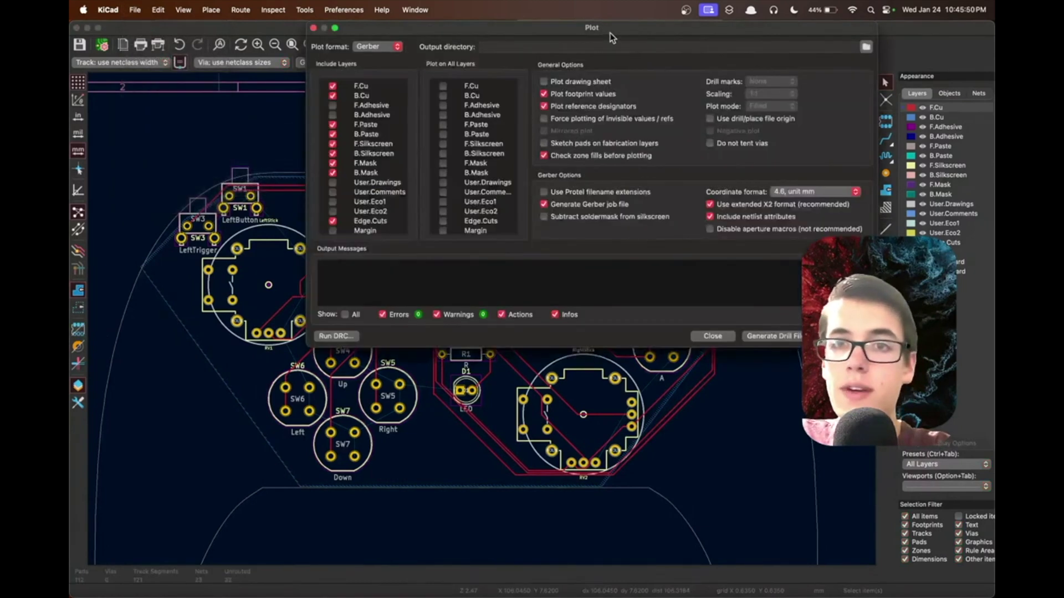
left_click_drag(610, 33, 563, 47)
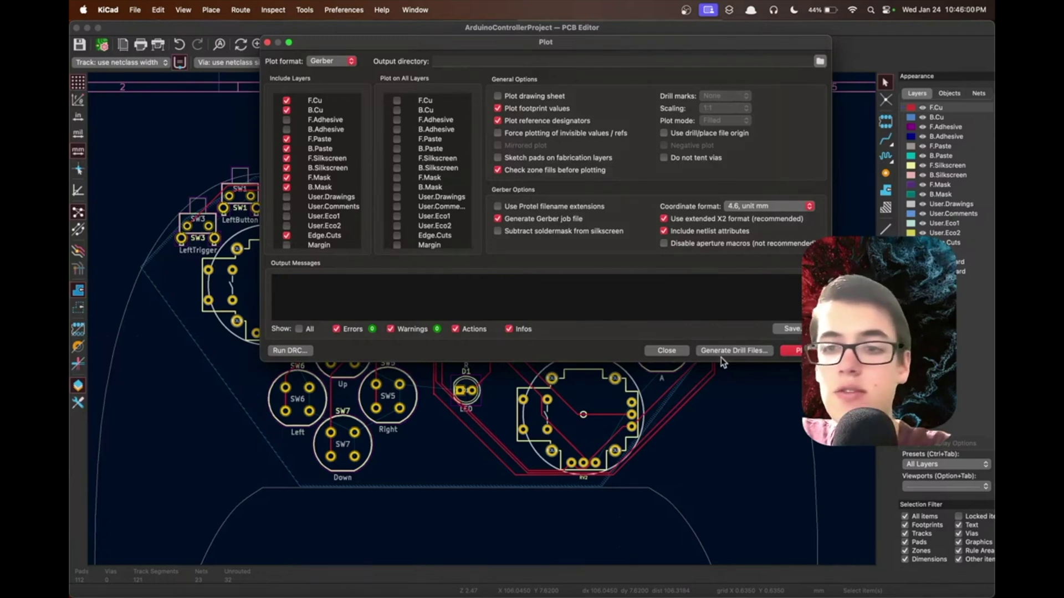
Plot the Gerbers, generate PTH/NPTH drill files and drill maps, then close both dialogs.
left_click(797, 350)
left_click(745, 351)
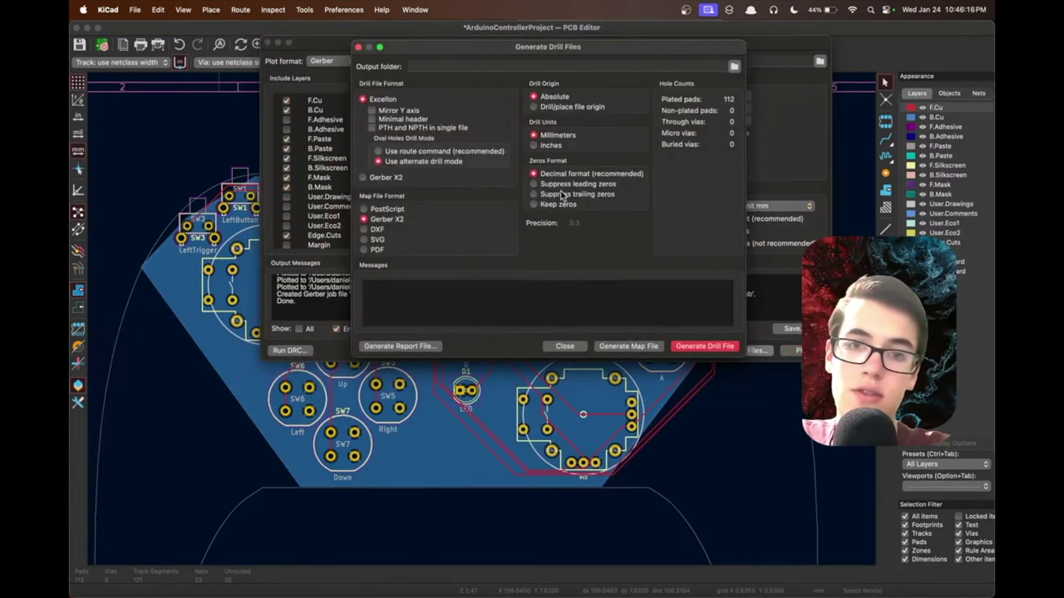
left_click_drag(580, 58, 559, 62)
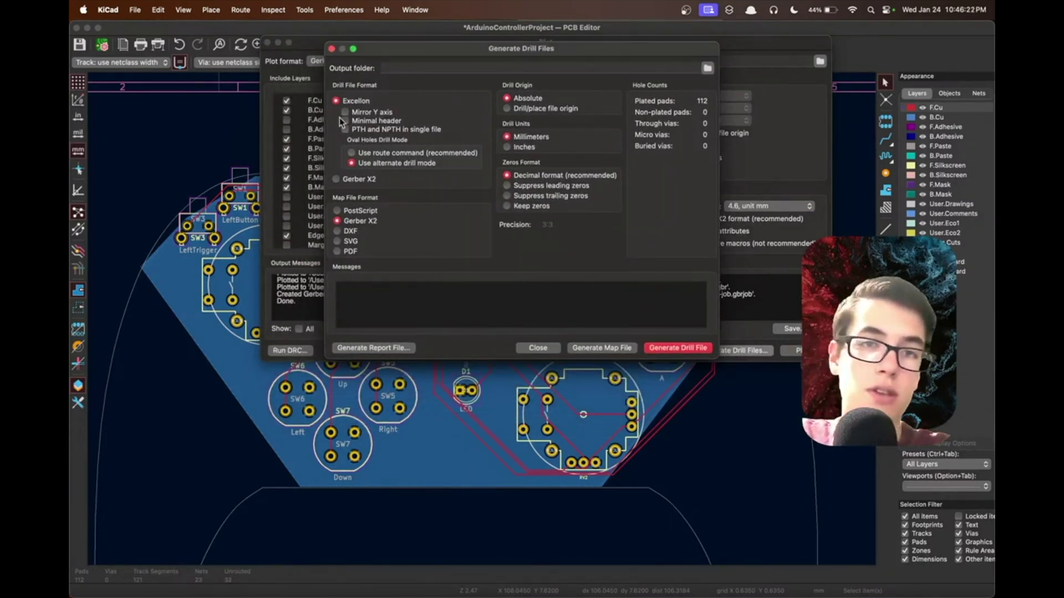
left_click(674, 349)
left_click(618, 349)
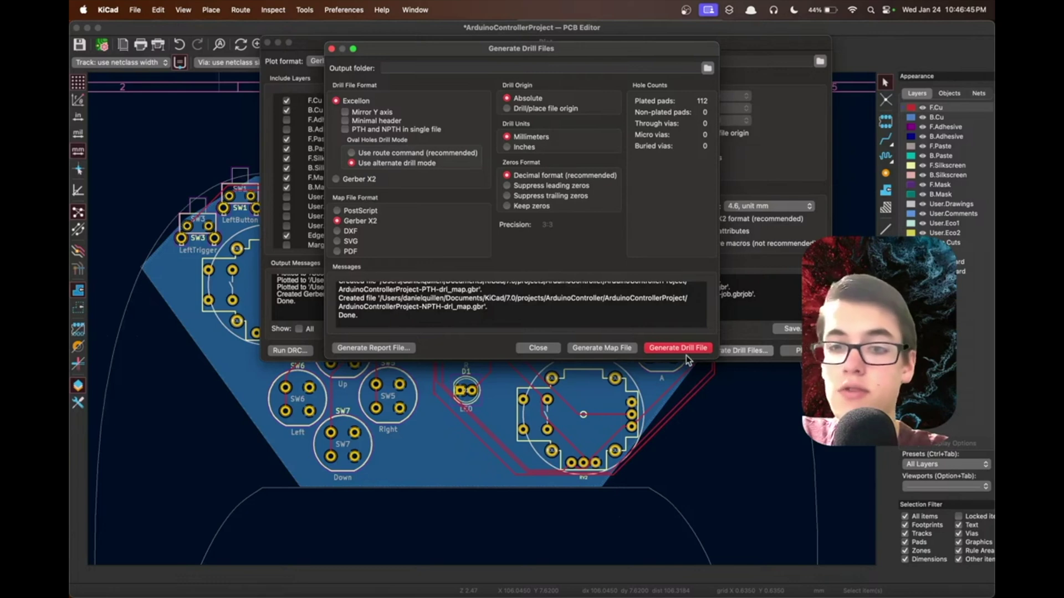
left_click(537, 348)
left_click(664, 350)
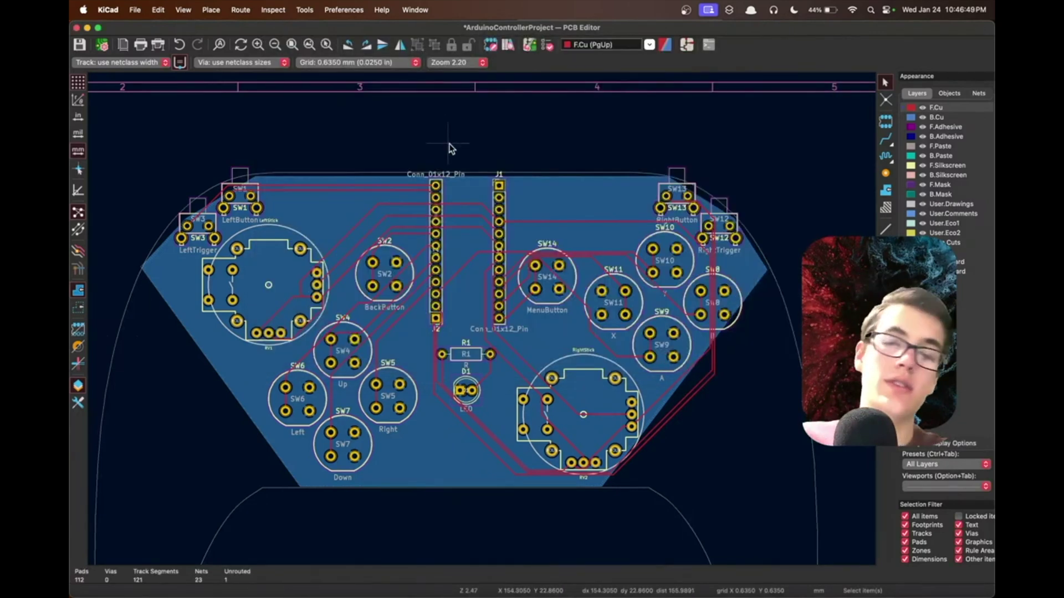
Save the ArduinoControllerProject board with Cmd+S.
key("super+s")
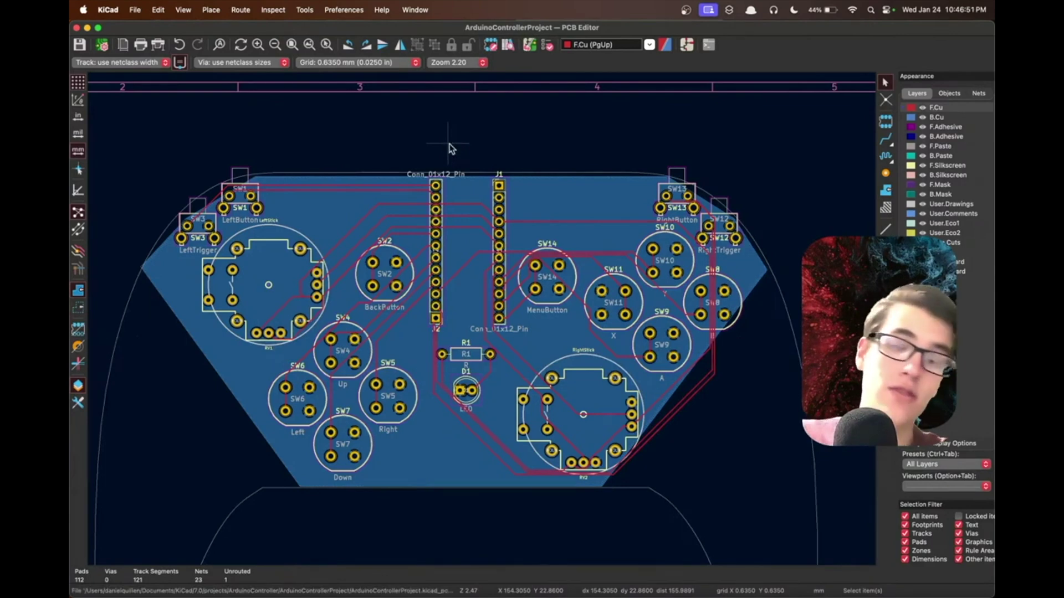